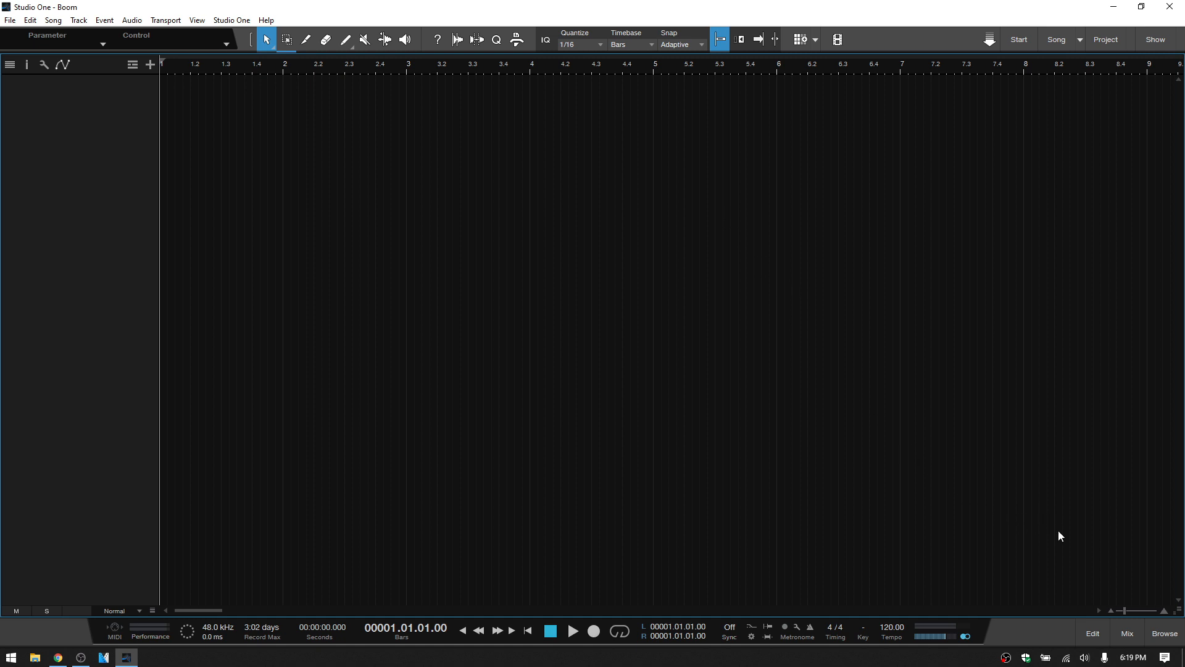
Step: Show the browser, expand the 808 Heat sample folder, and preview the 808 Heat 002 and 003 samples
key("F5")
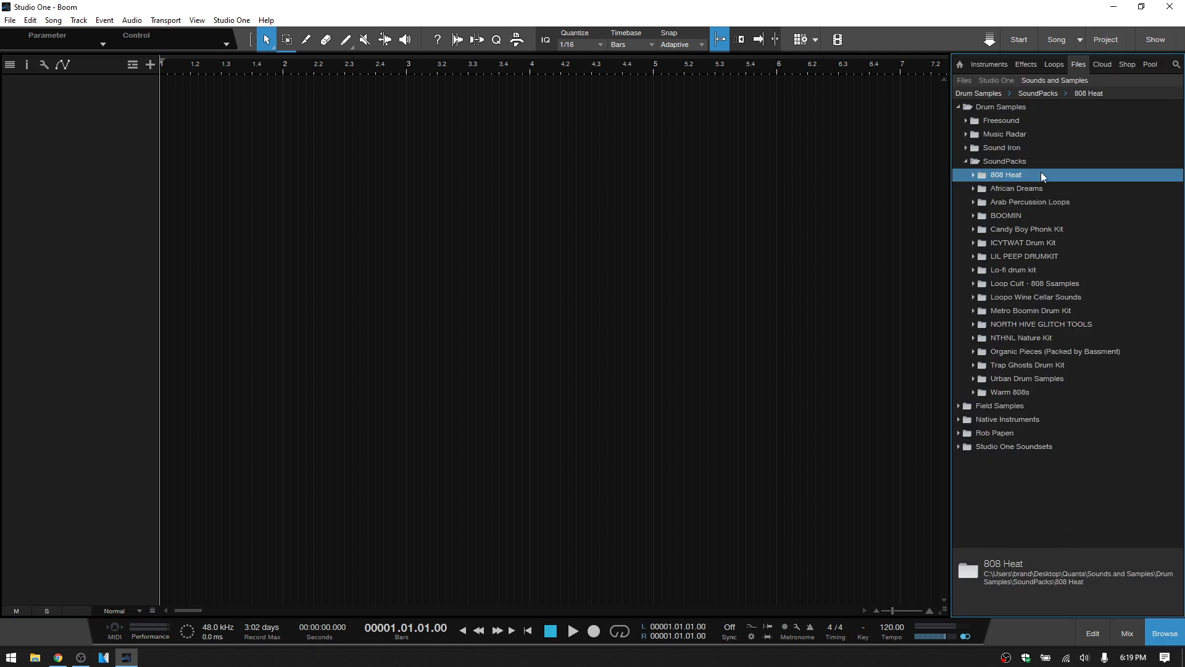
left_click(973, 175)
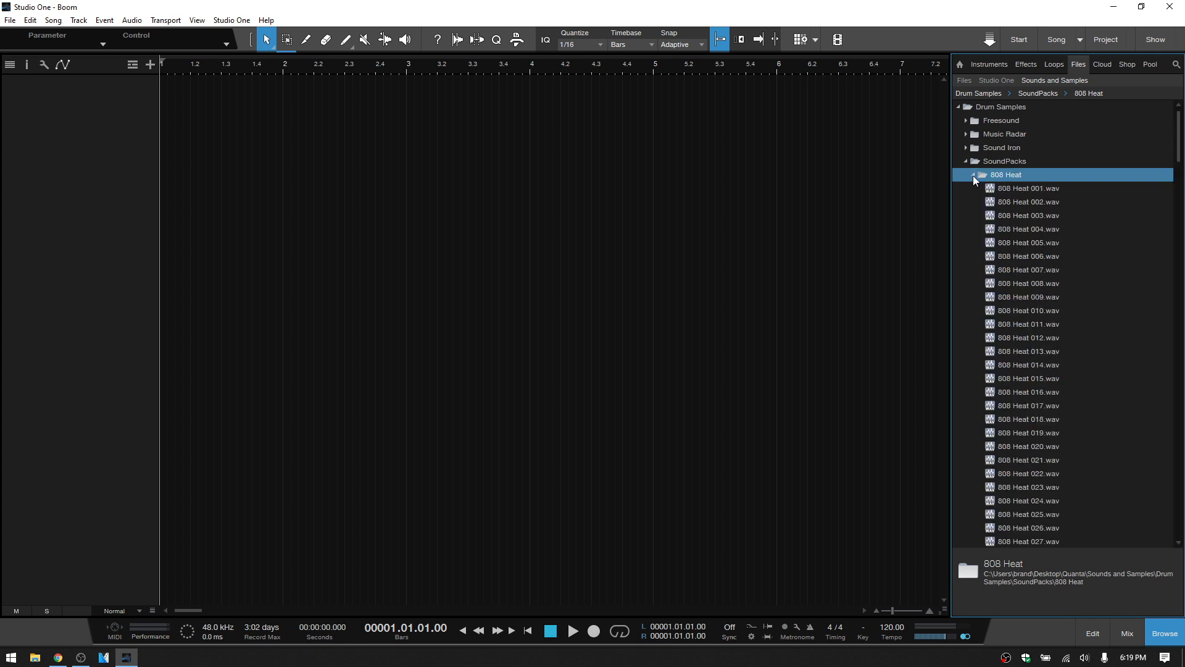
left_click(1013, 201)
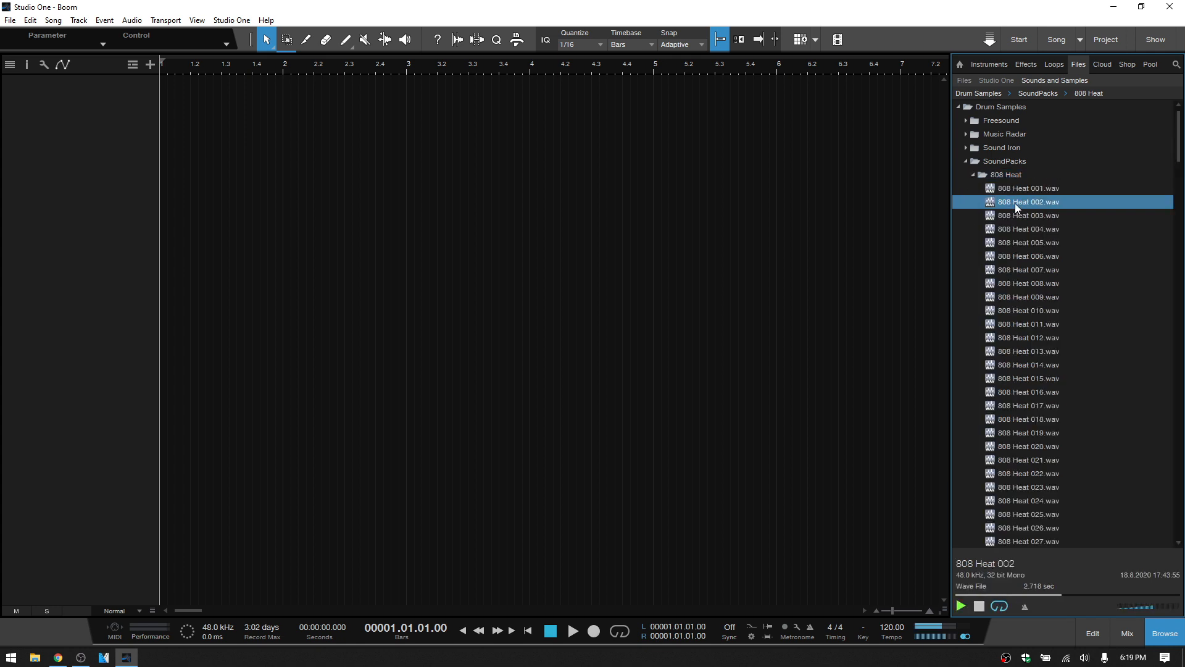
key("Down")
key("Down")
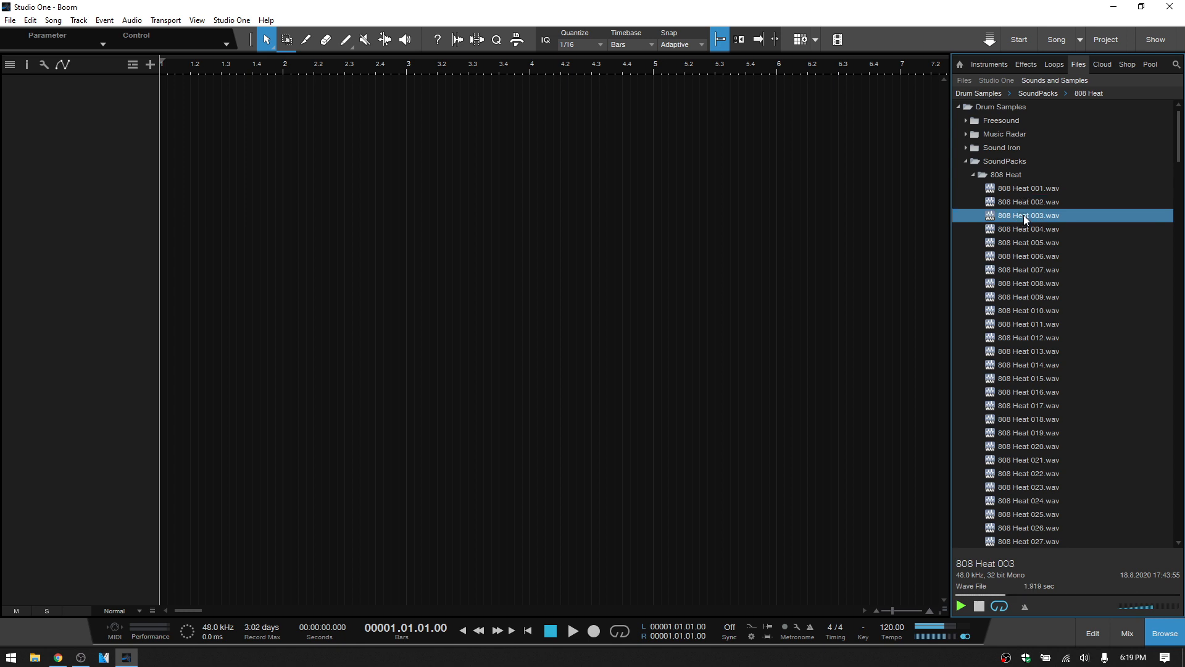
key("Up")
key("Up")
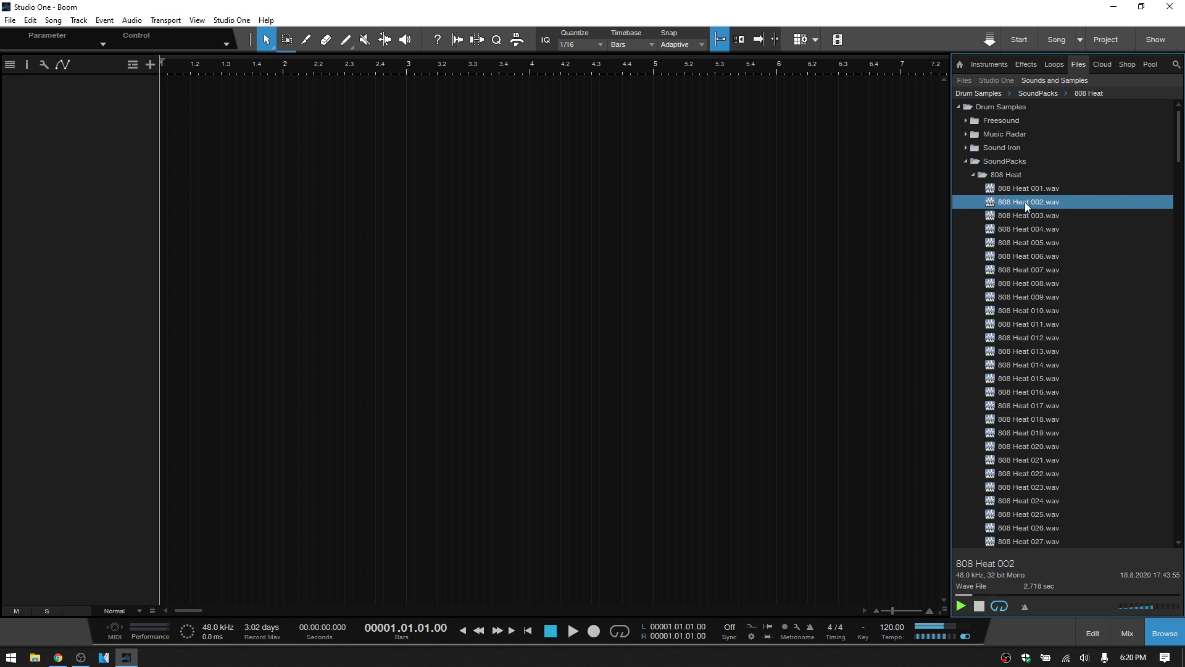
Step: Send 808 Heat 002.wav to a new SampleOne instrument and move its window clear of the track list
right_click(1025, 201)
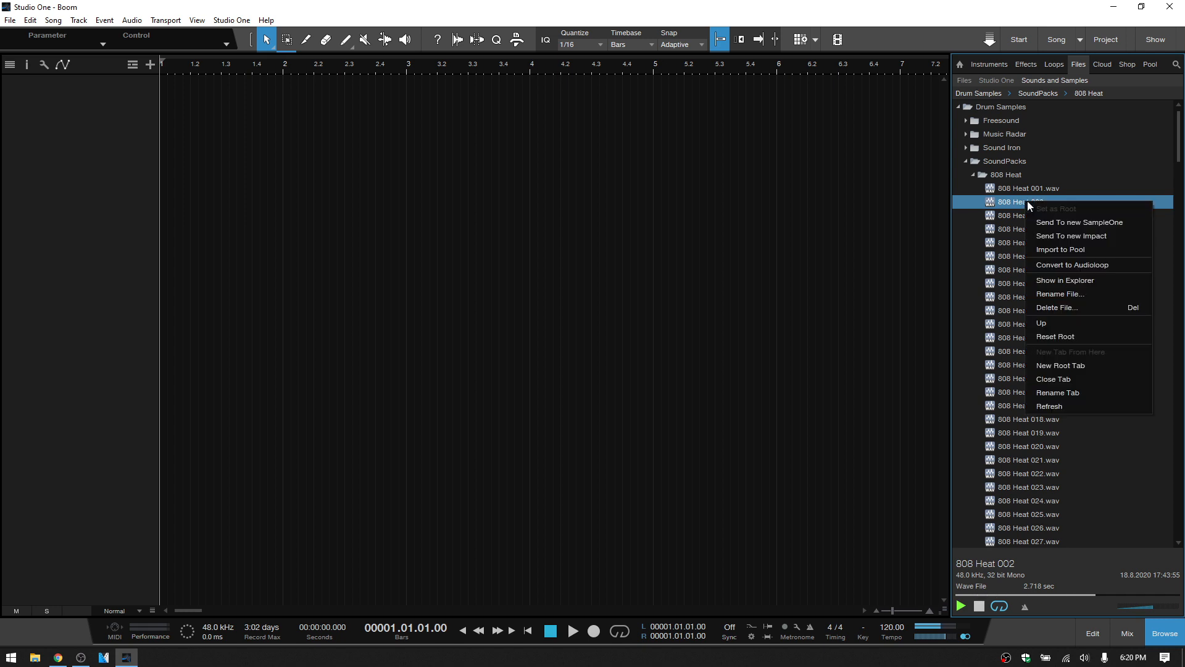
left_click(1064, 223)
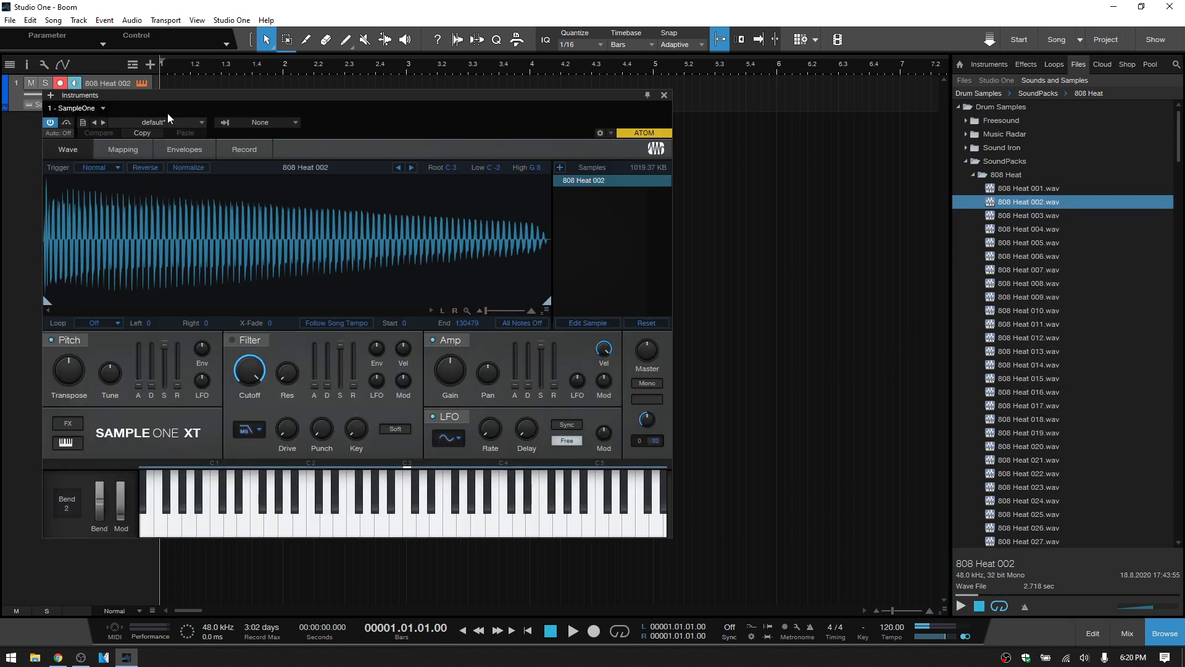
left_click_drag(304, 106, 443, 121)
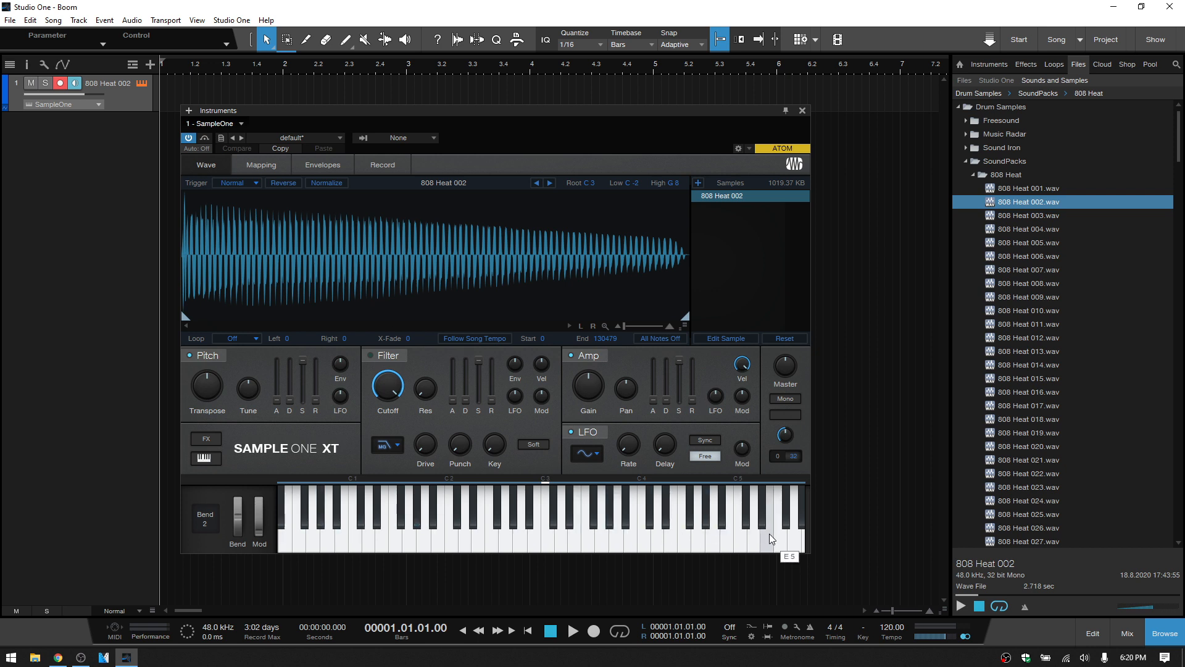
Step: Bring up the Qwerty Keyboard device beside SampleOne and play several notes to audition the 808 sample
key("alt+shift+k")
left_click_drag(542, 117, 404, 108)
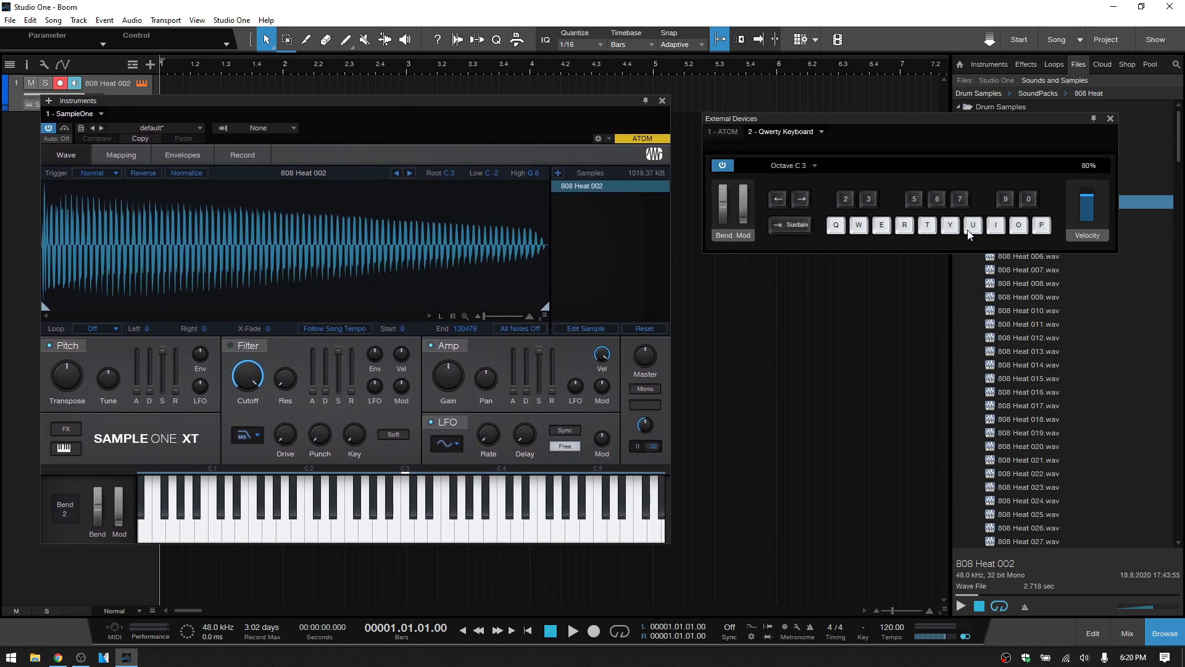
key("y")
key("e")
key("e")
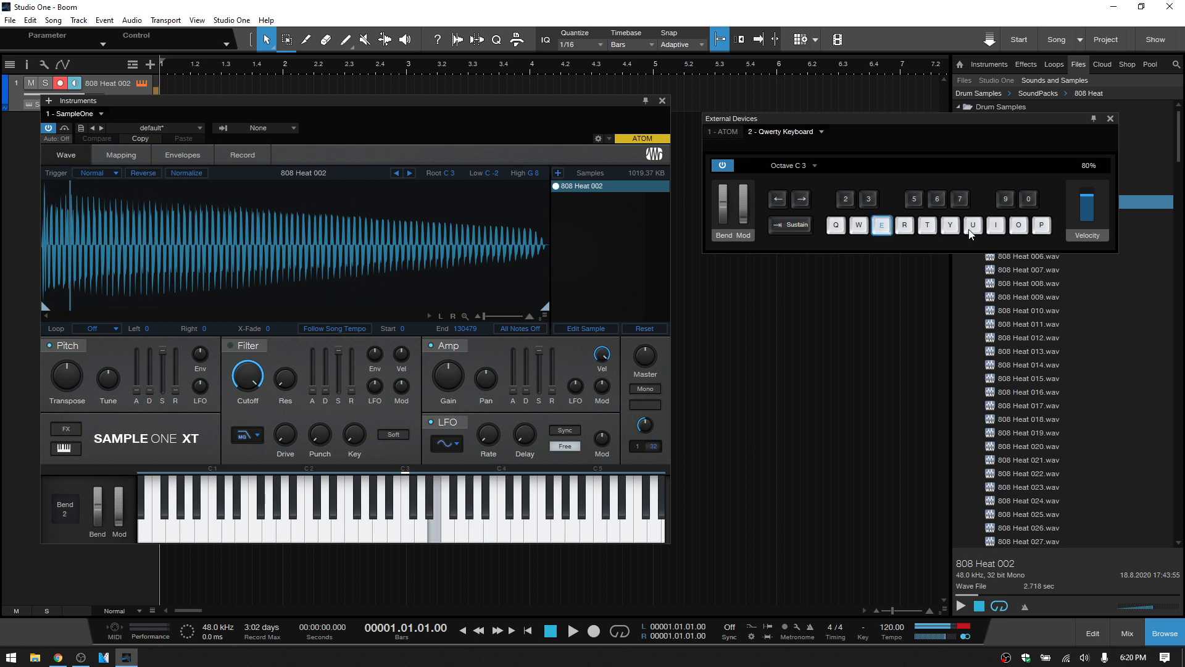
key("q")
key("q")
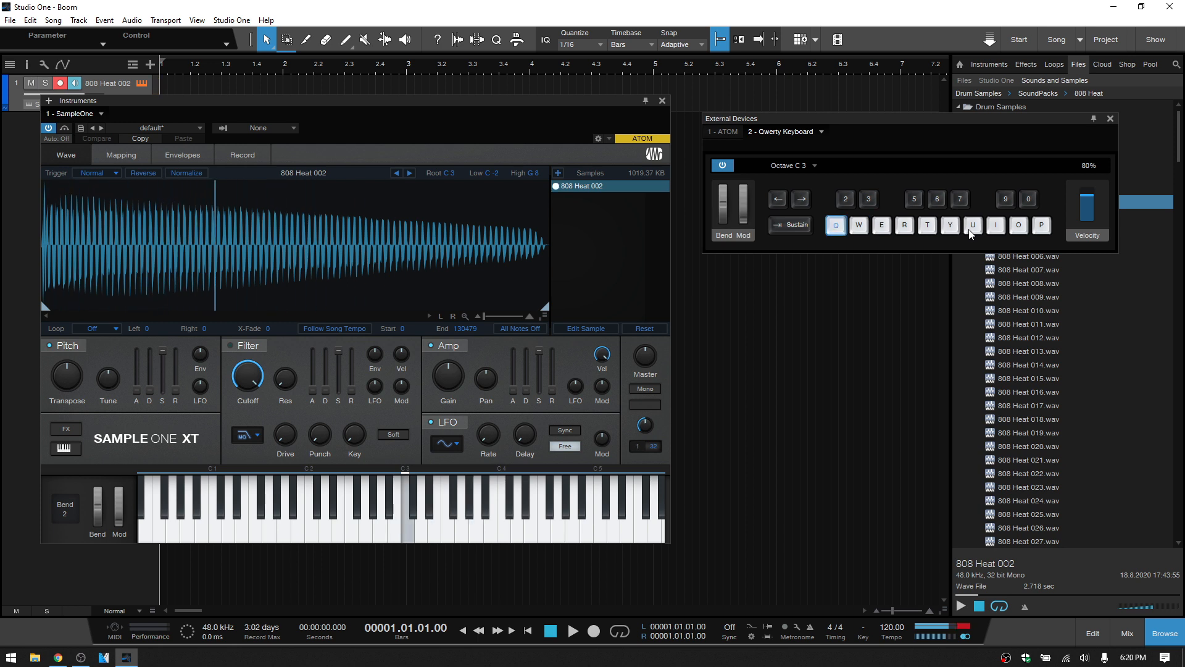
key("q")
key("q")
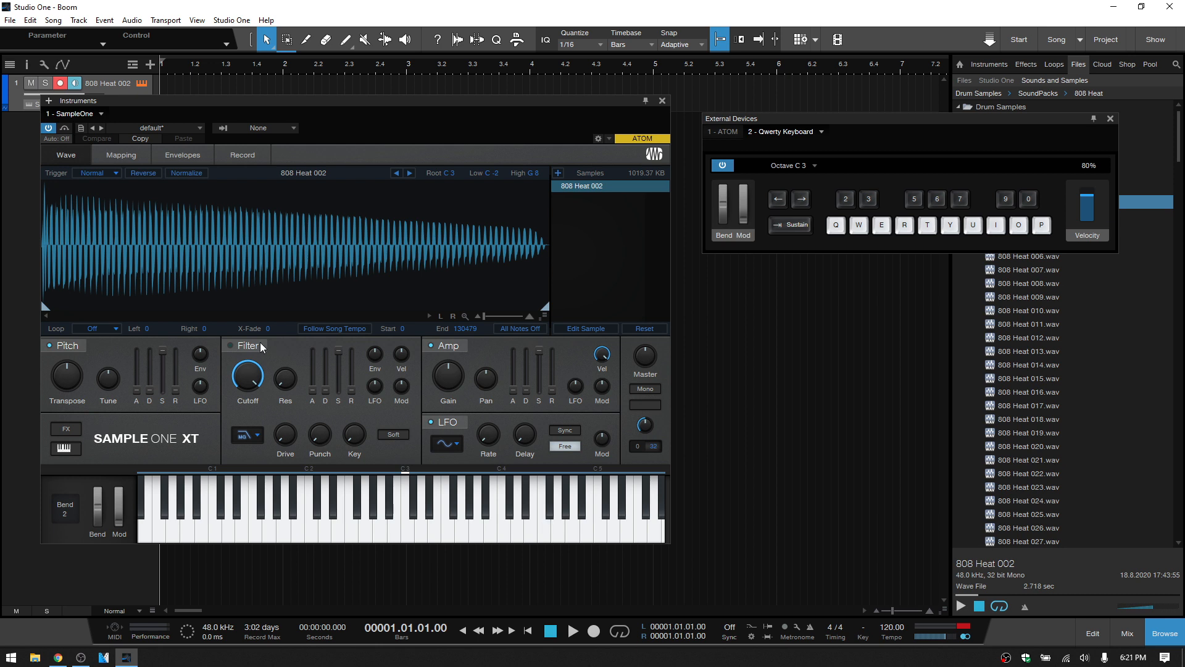
Step: Remove the SampleOne instrument, close the Qwerty Keyboard, and delete the 808 Heat 002 track
left_click(101, 116)
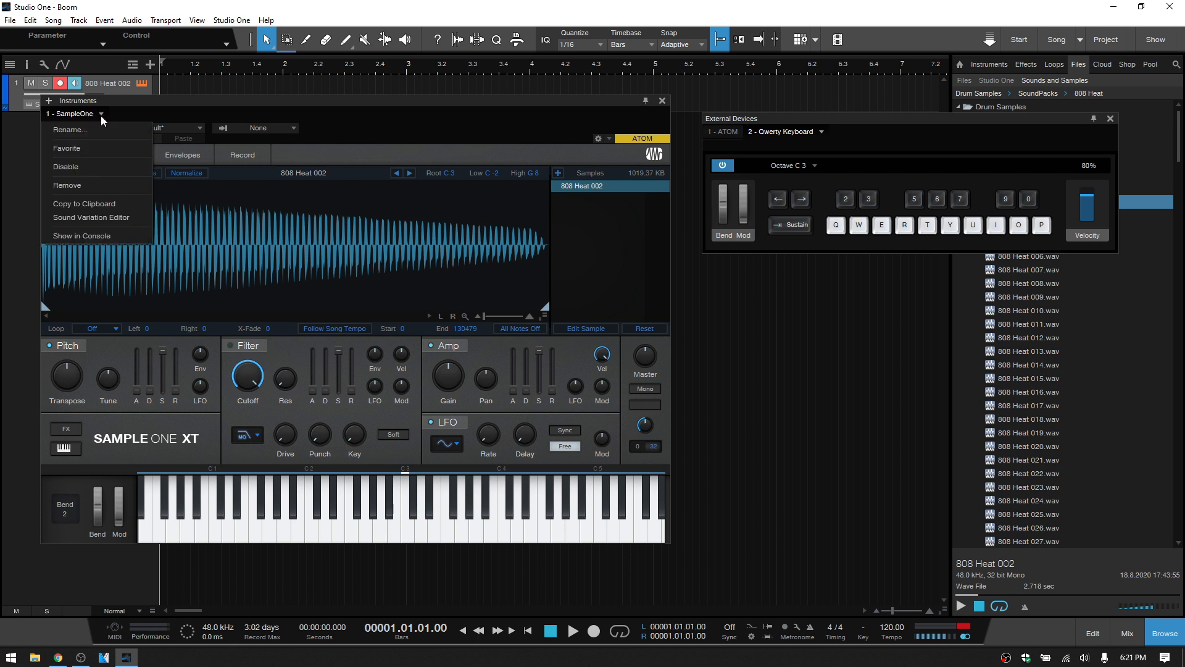
left_click(92, 189)
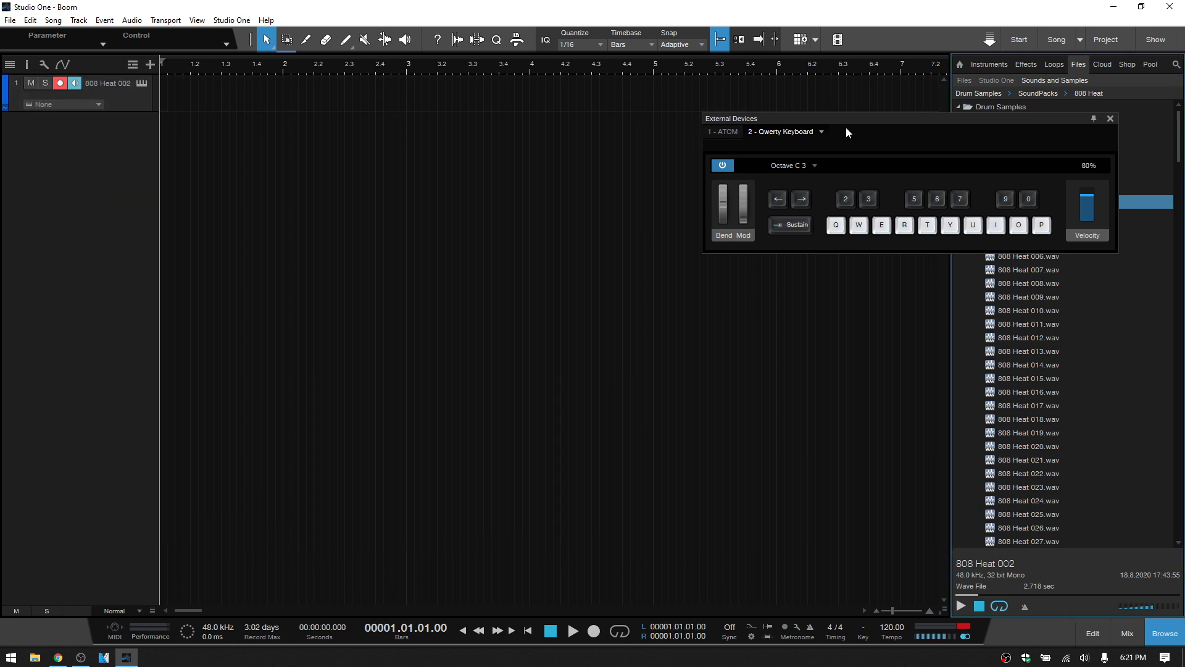
key("Escape")
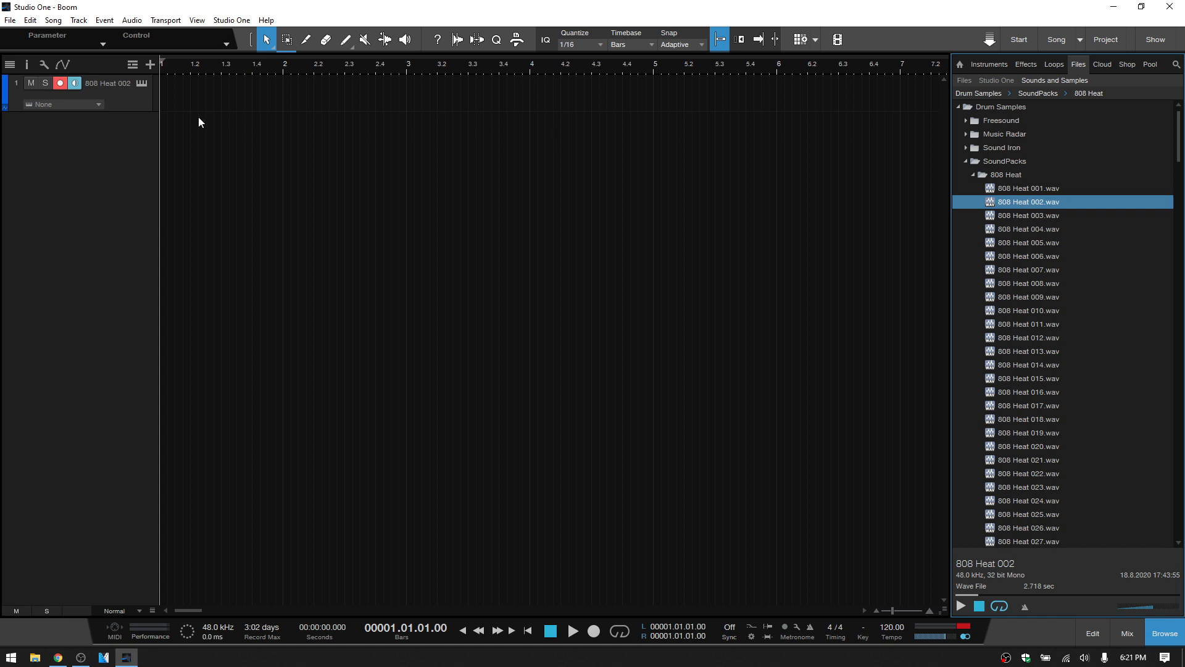
left_click(139, 106)
key("Delete")
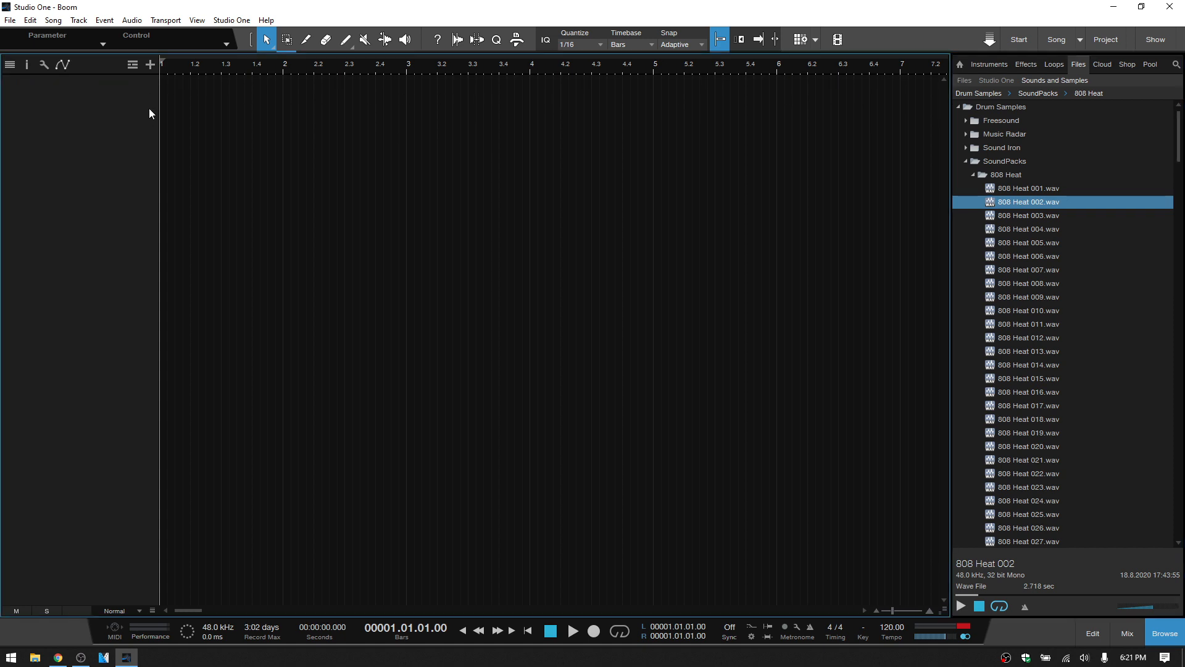
Step: Add a Mai Tai synth from the PreSonus instruments to the empty arrangement, hide the browser, and reposition the synth window
left_click(988, 66)
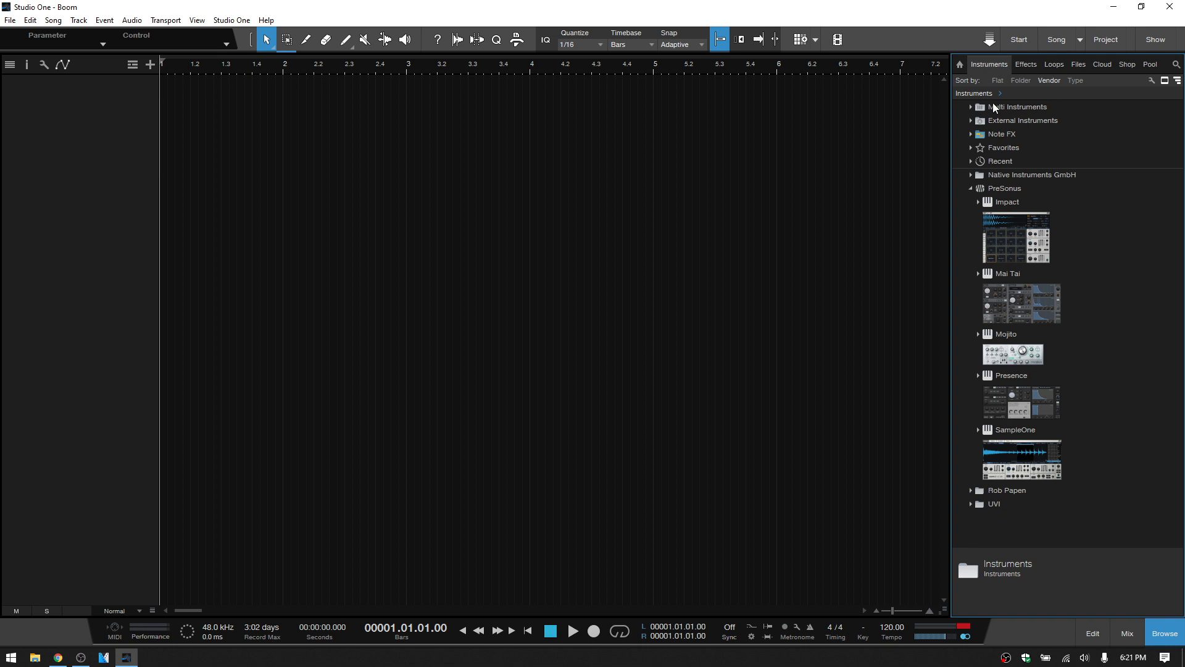
left_click_drag(1032, 312, 432, 260)
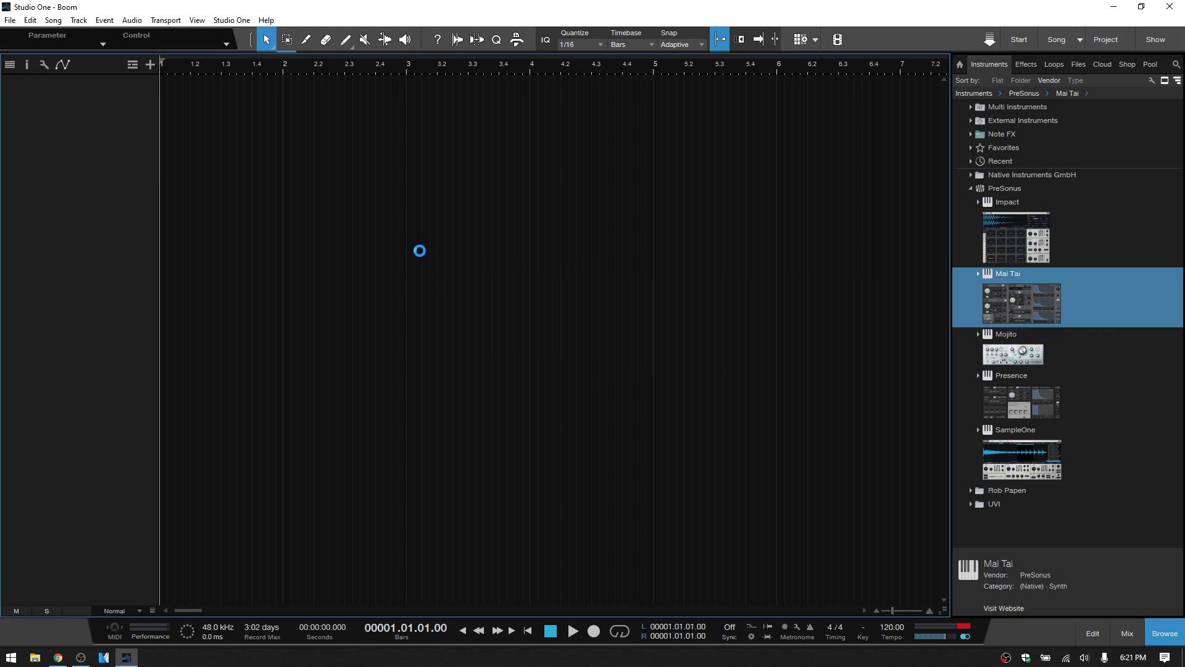
left_click_drag(324, 98, 503, 83)
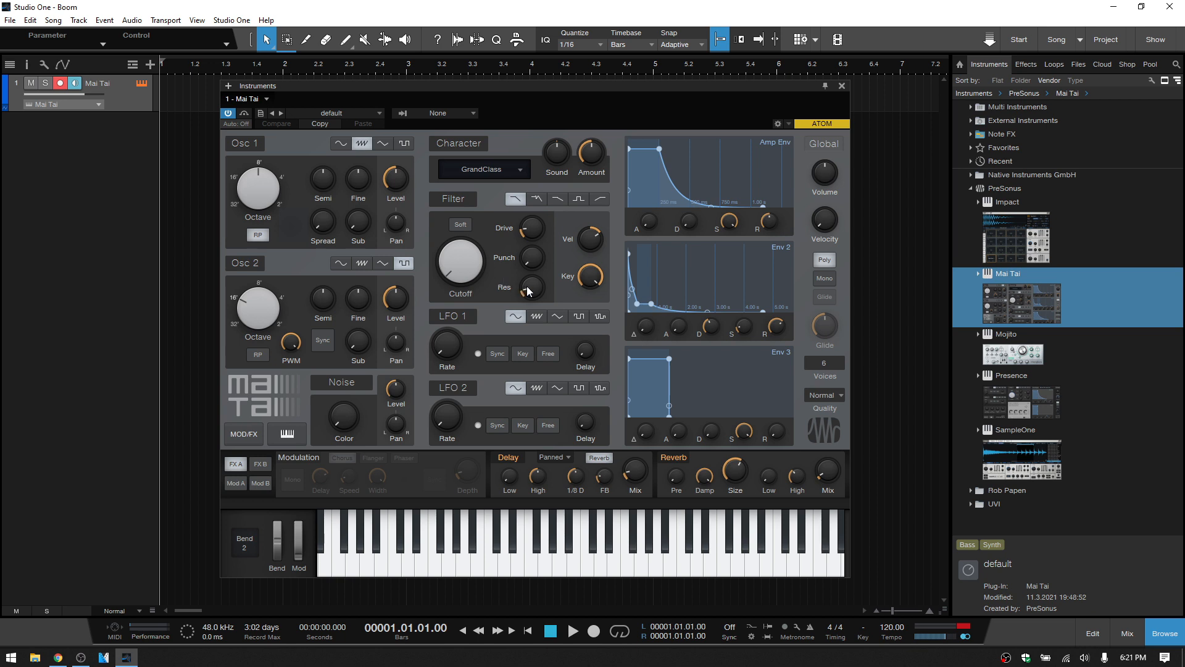
mouse_move(530, 291)
left_click(1165, 634)
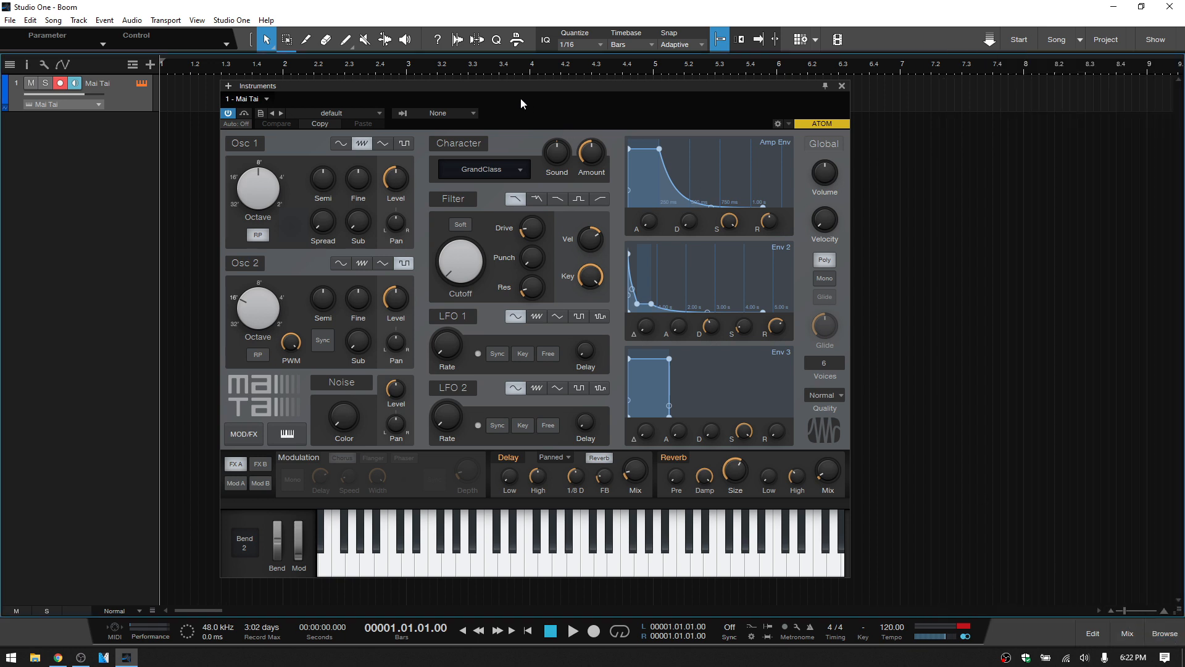
left_click_drag(503, 85, 453, 80)
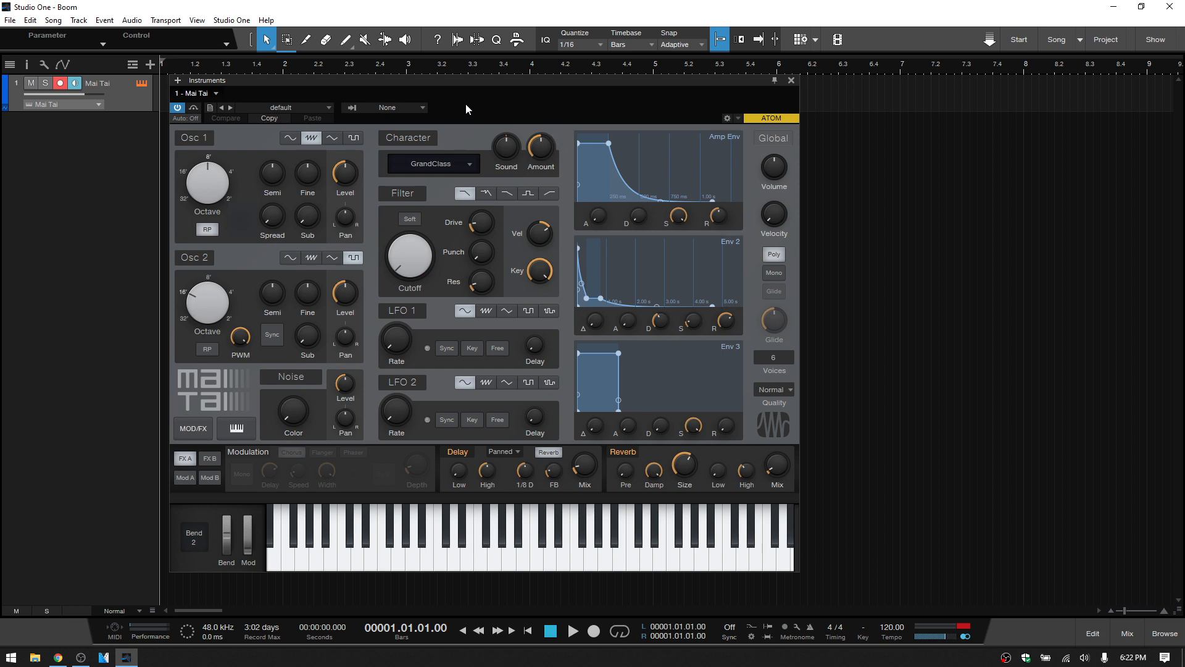
Step: Load the + init preset in Mai Tai
left_click(329, 106)
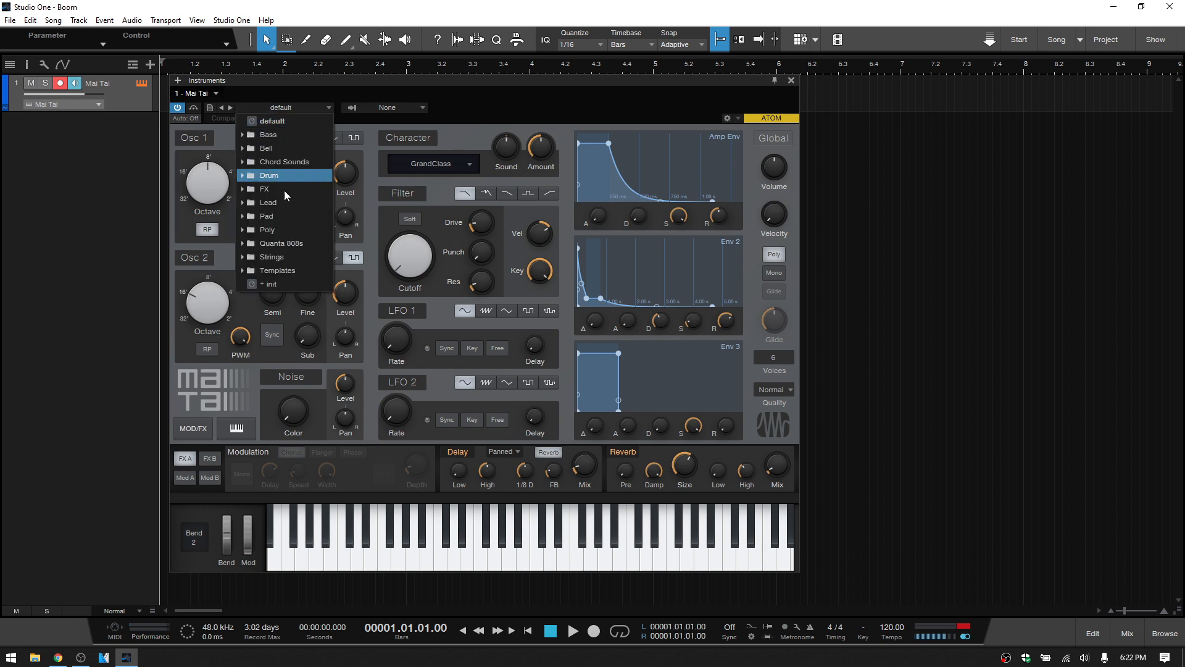
left_click(270, 284)
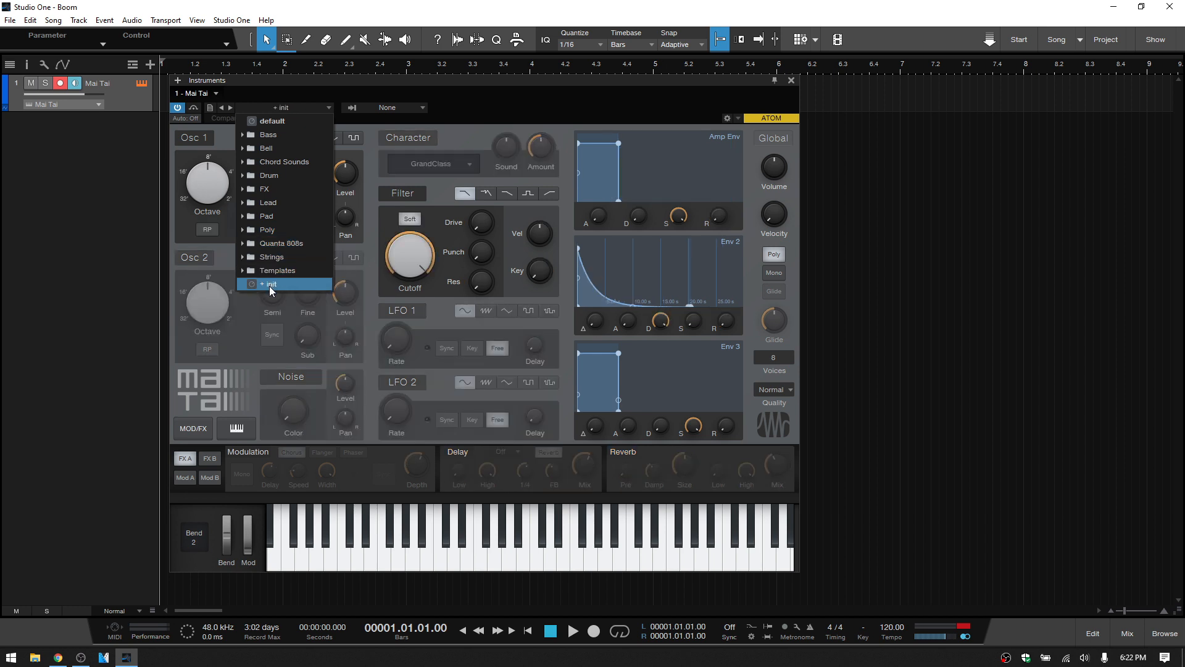
left_click(493, 110)
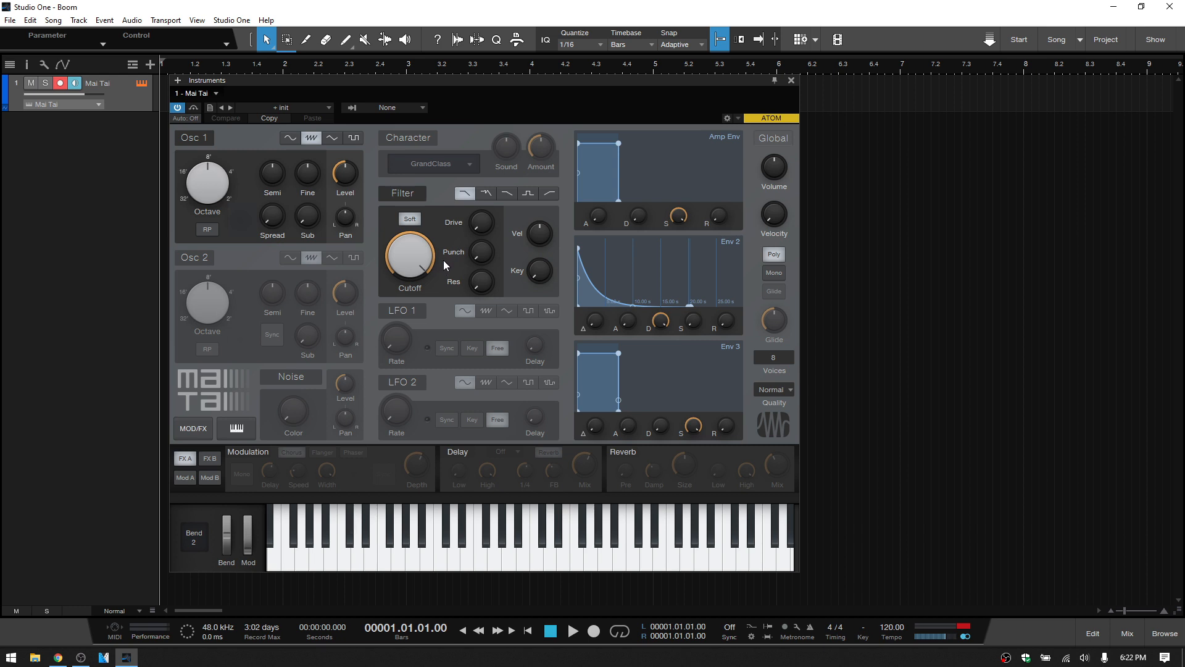
Step: Bring up the Qwerty Keyboard beside Mai Tai, audition the initial saw sound, and lower the keyboard to octave C 2
key("Caps_Lock")
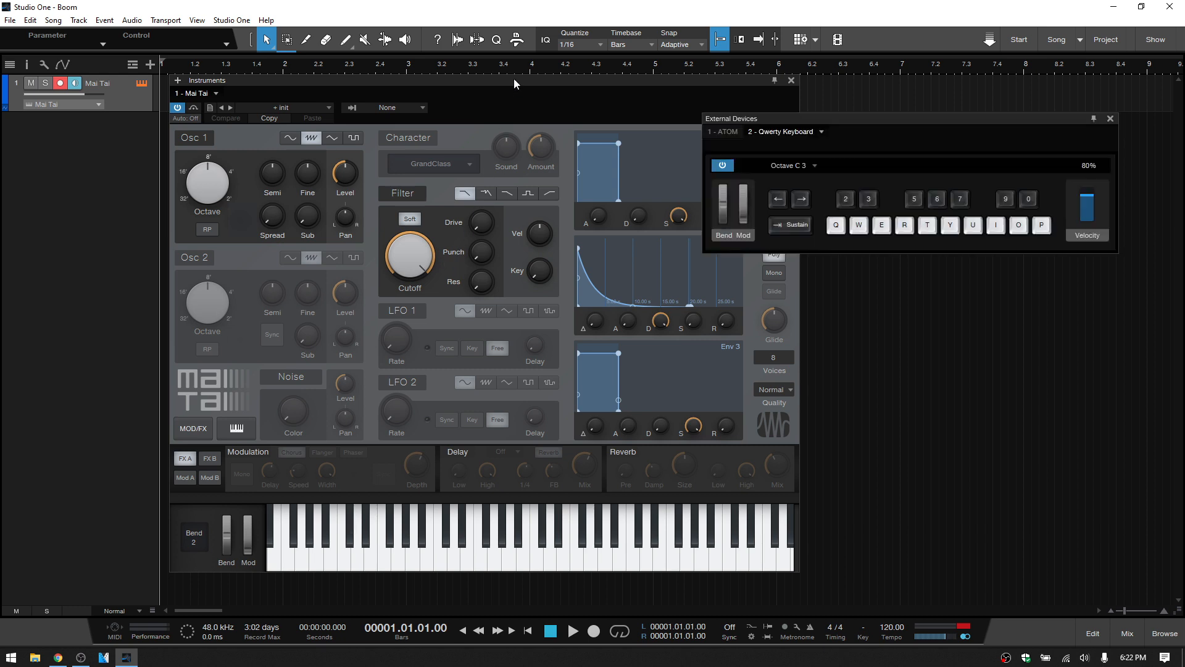
left_click_drag(514, 79, 398, 105)
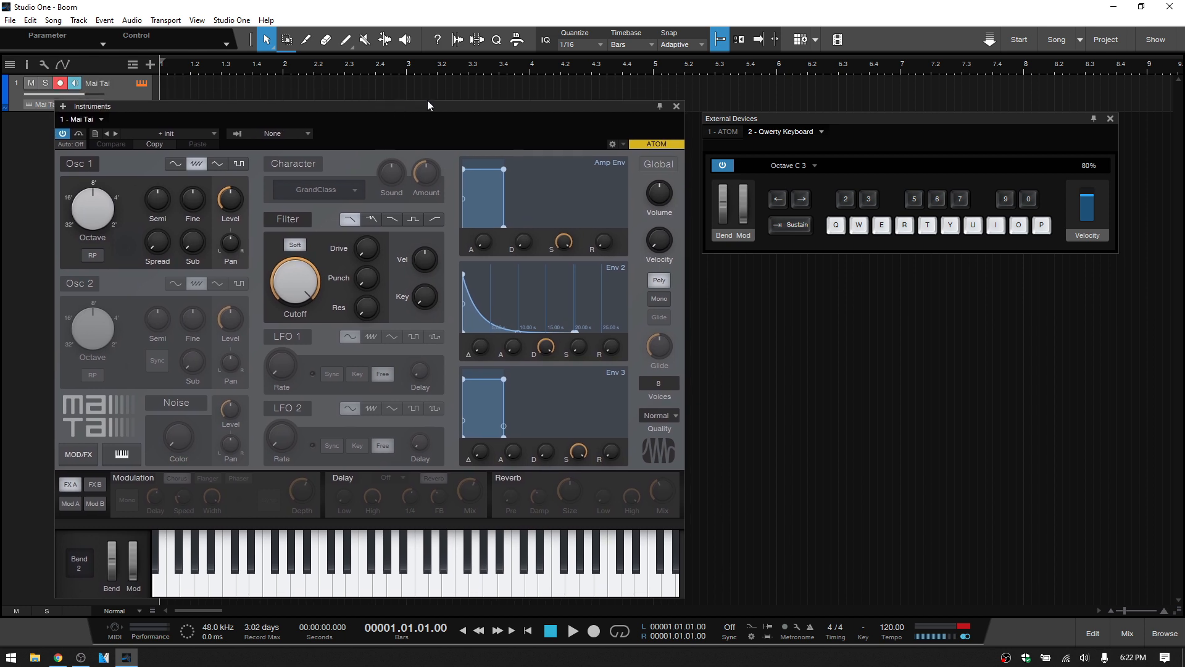
left_click_drag(856, 118, 856, 108)
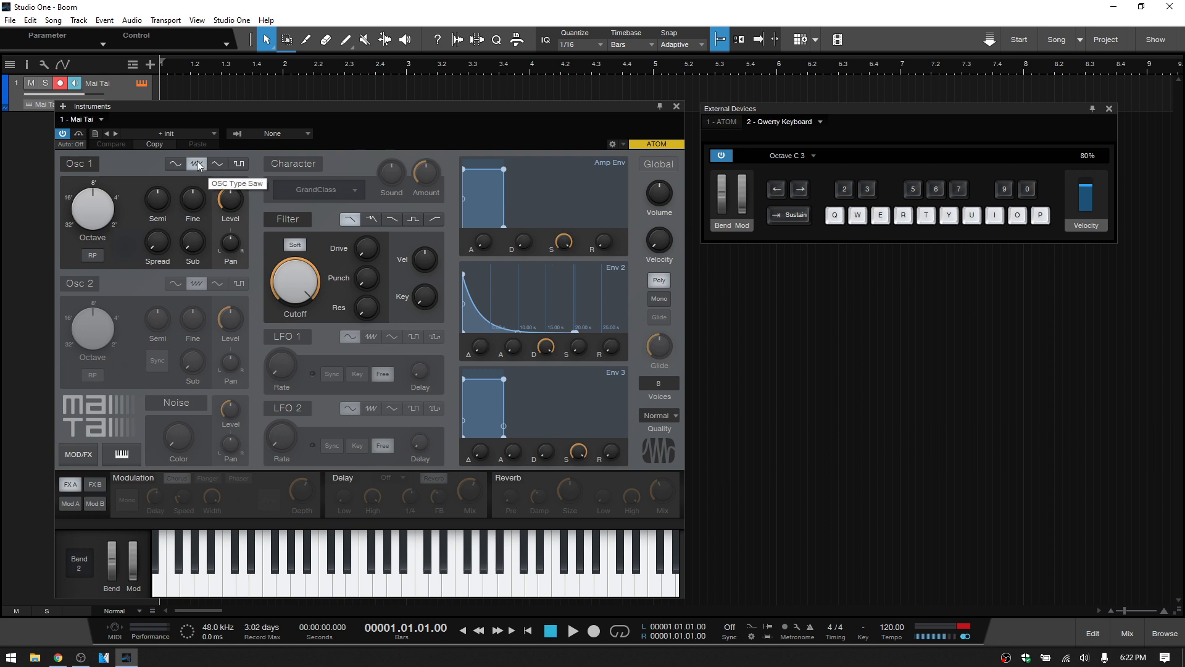
key("y")
key("e")
key("q")
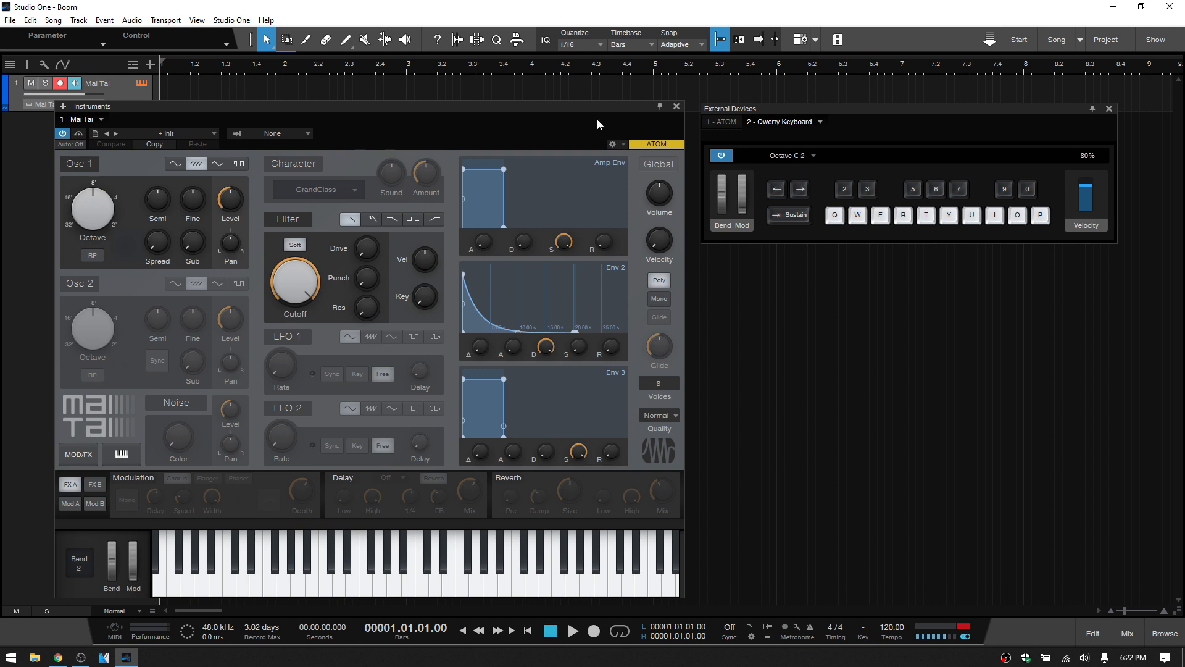
Step: Set oscillator 1 to the sine waveform and play a few notes to audition it
left_click(174, 165)
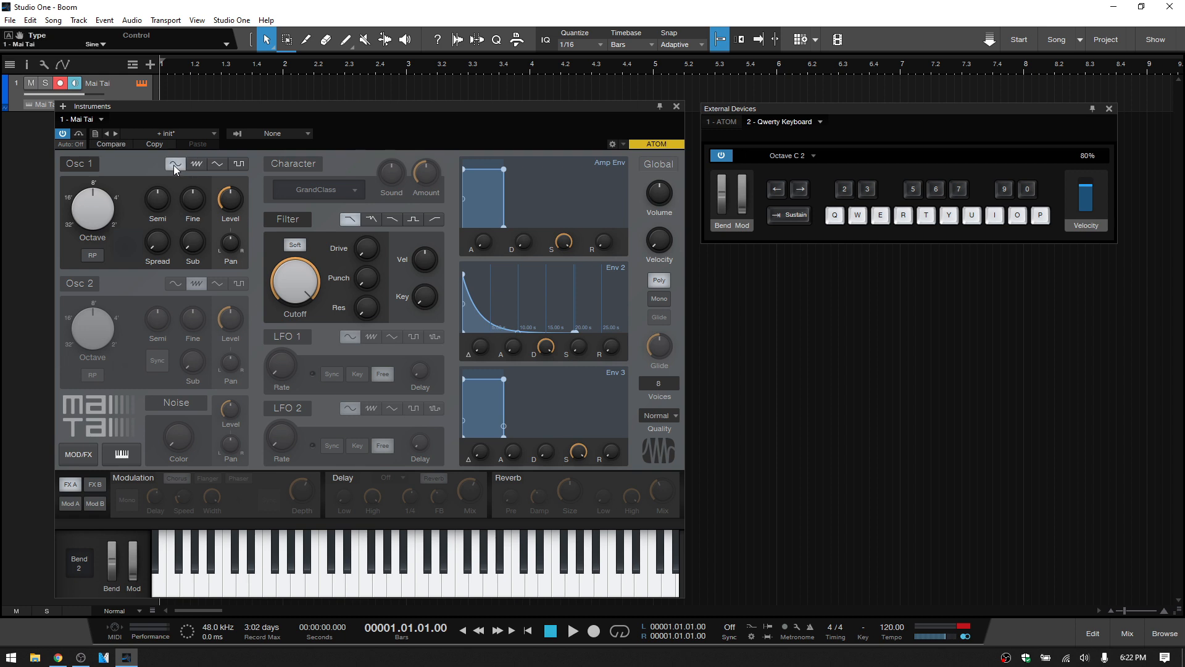
key("y")
key("w")
key("t")
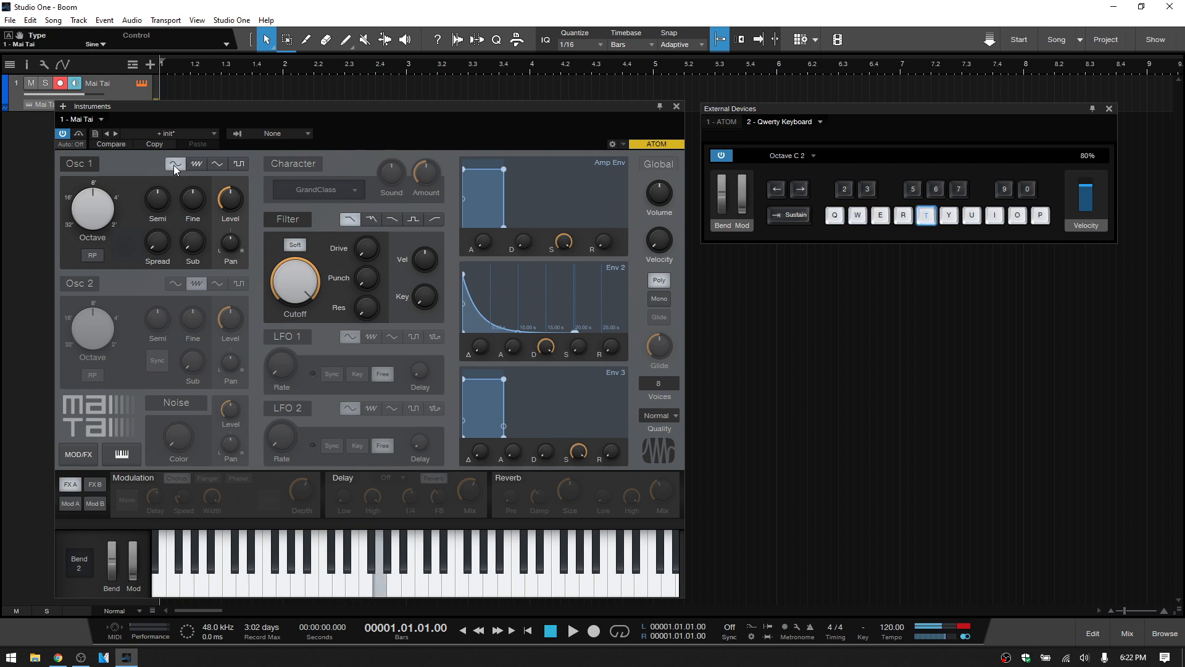
key("q")
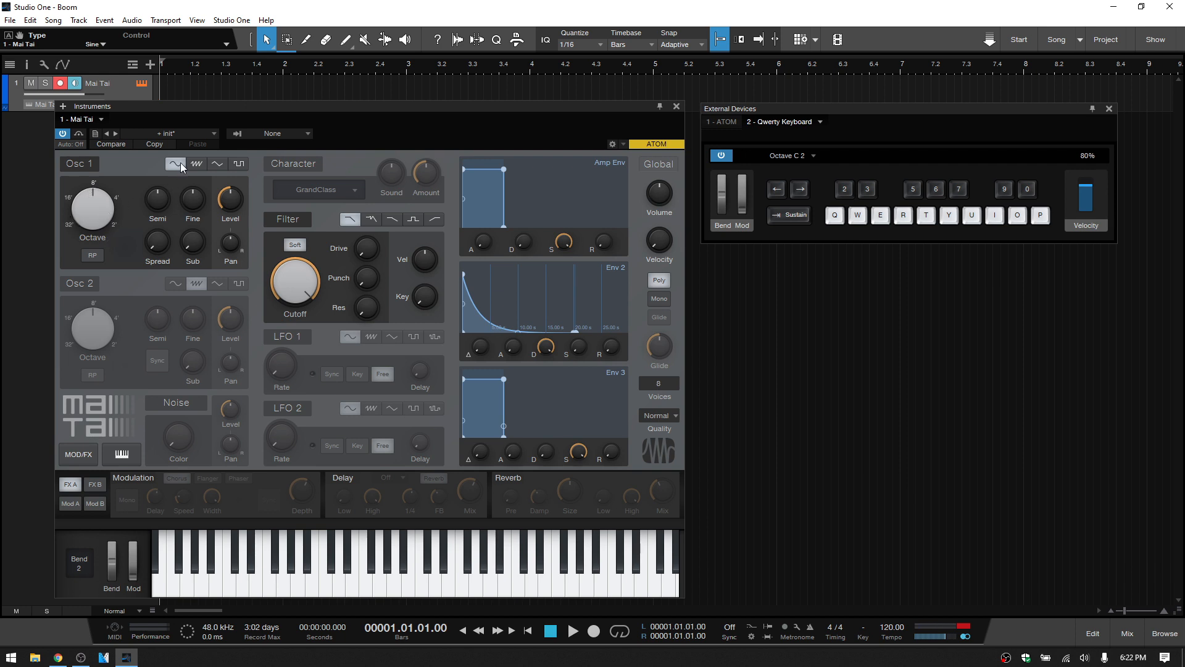
Step: Lower oscillator 1's octave range to 16', audition it, and lower it further to 32', playing notes again
left_click_drag(91, 208, 91, 226)
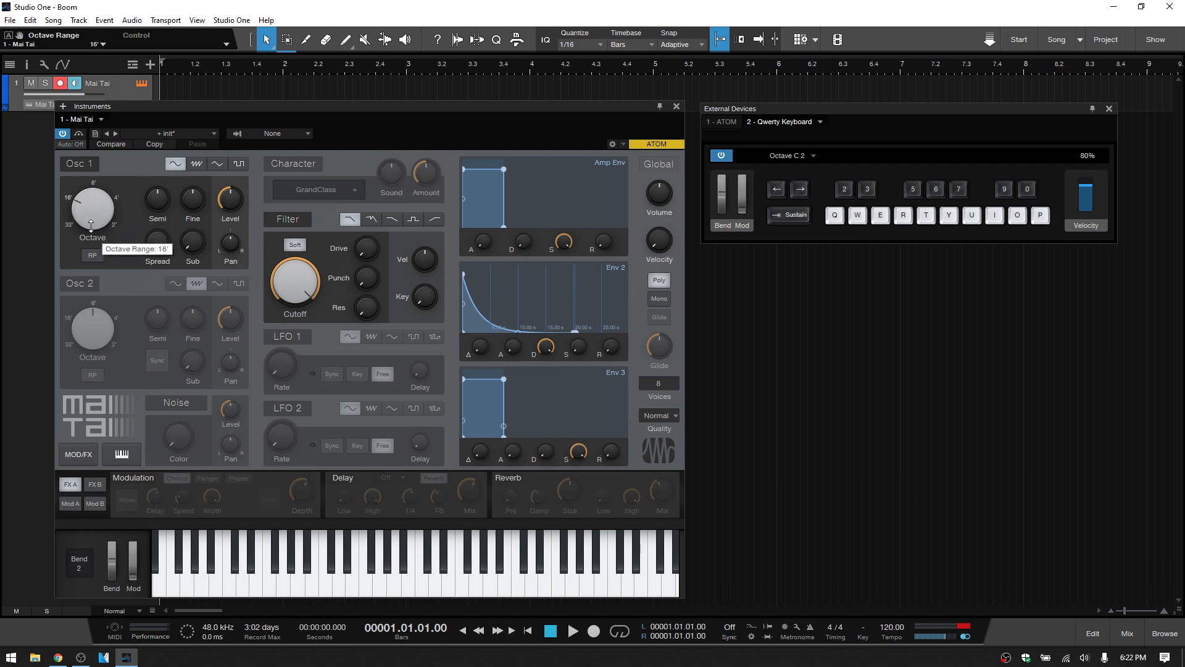
key("t")
key("w")
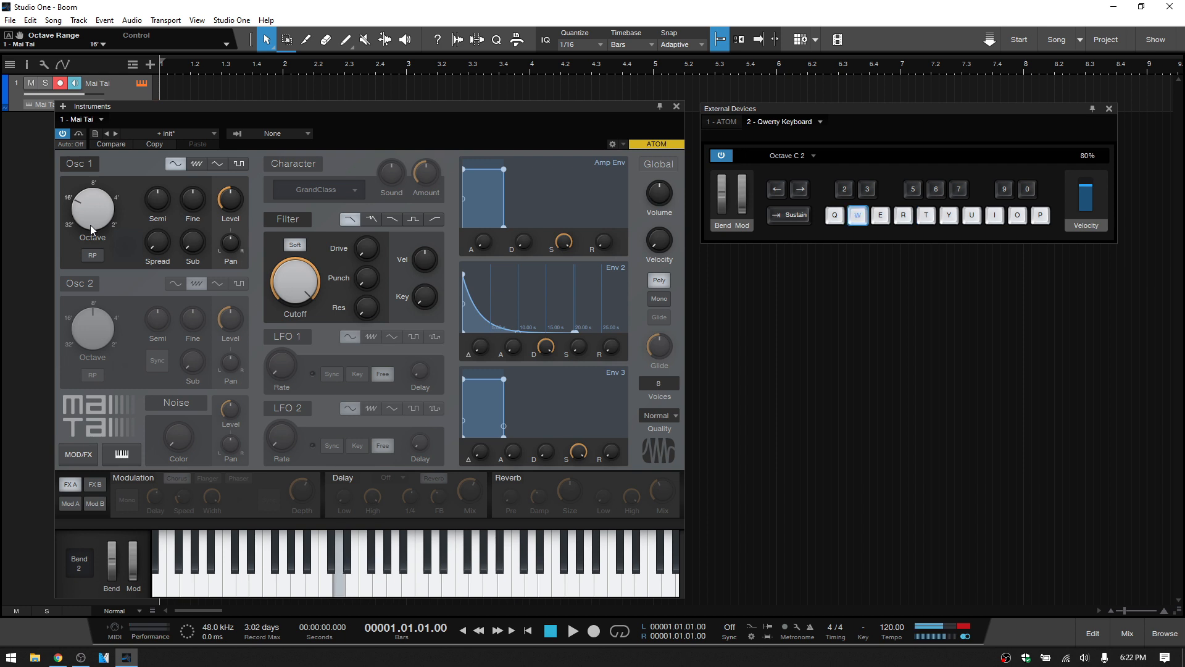
left_click_drag(91, 207, 92, 245)
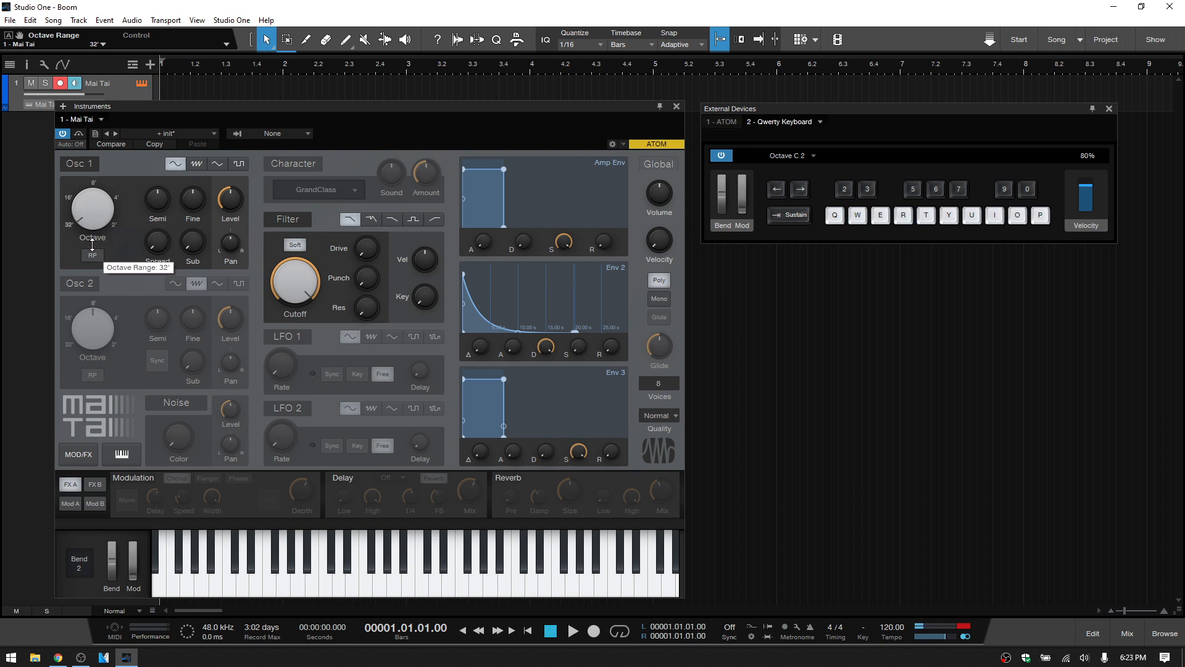
key("y")
key("w")
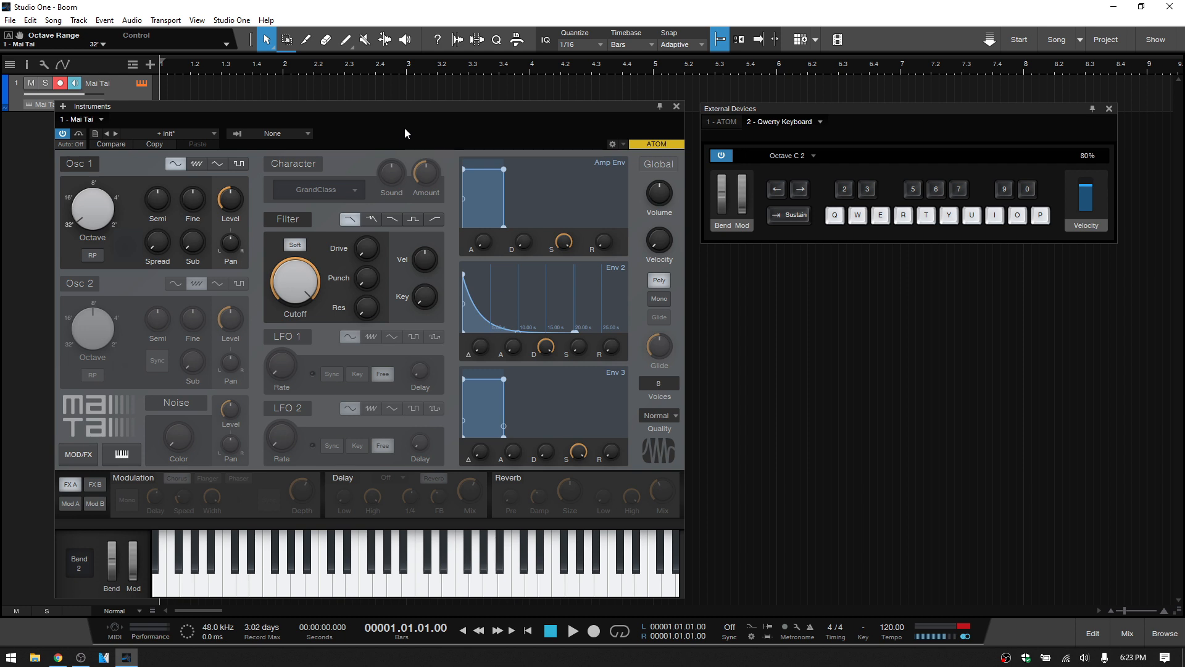
Step: Play sustained and short notes to audition the 32' sine and how abruptly each note ends
key("t")
key("w")
key("t")
key("t")
key("t")
key("t")
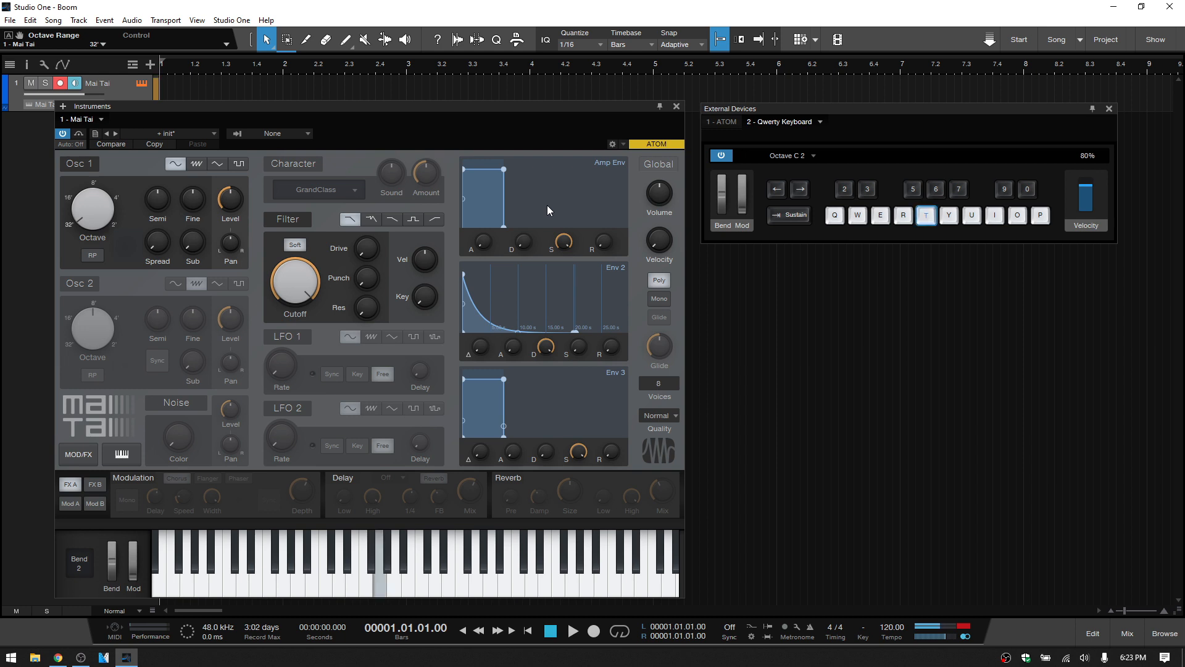
key("t")
key("t")
key("t")
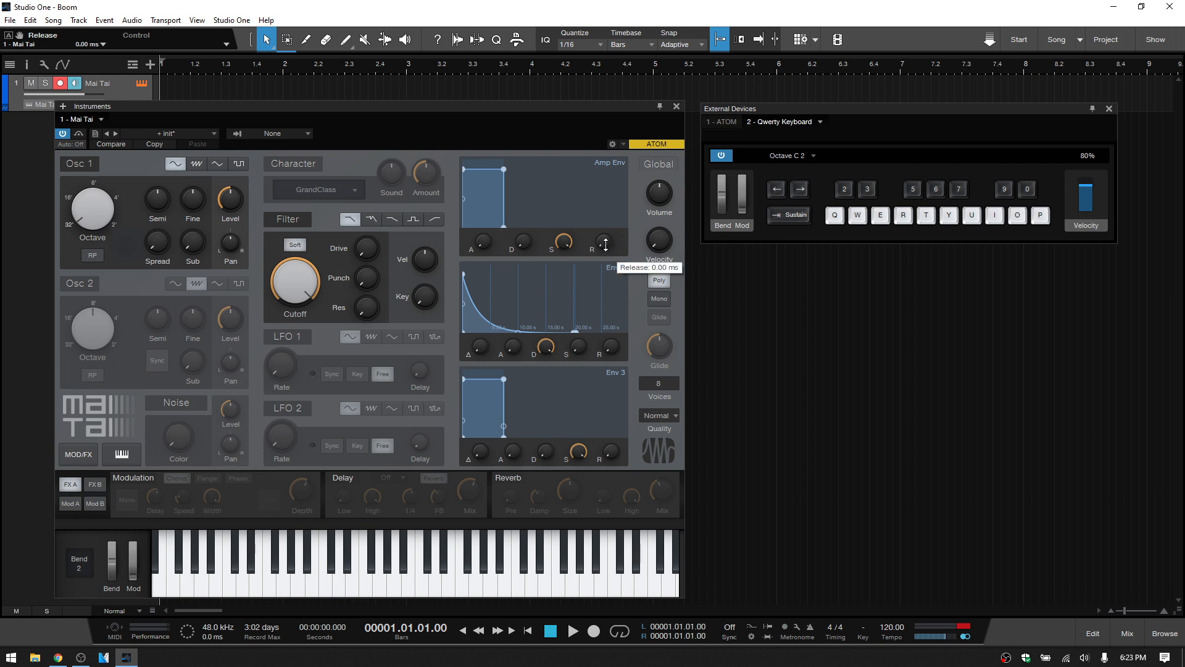
Step: Raise the amp envelope's release to 1.99 s, audition low notes, and fine-tune the release to 2.36 s
left_click_drag(606, 245, 606, 171)
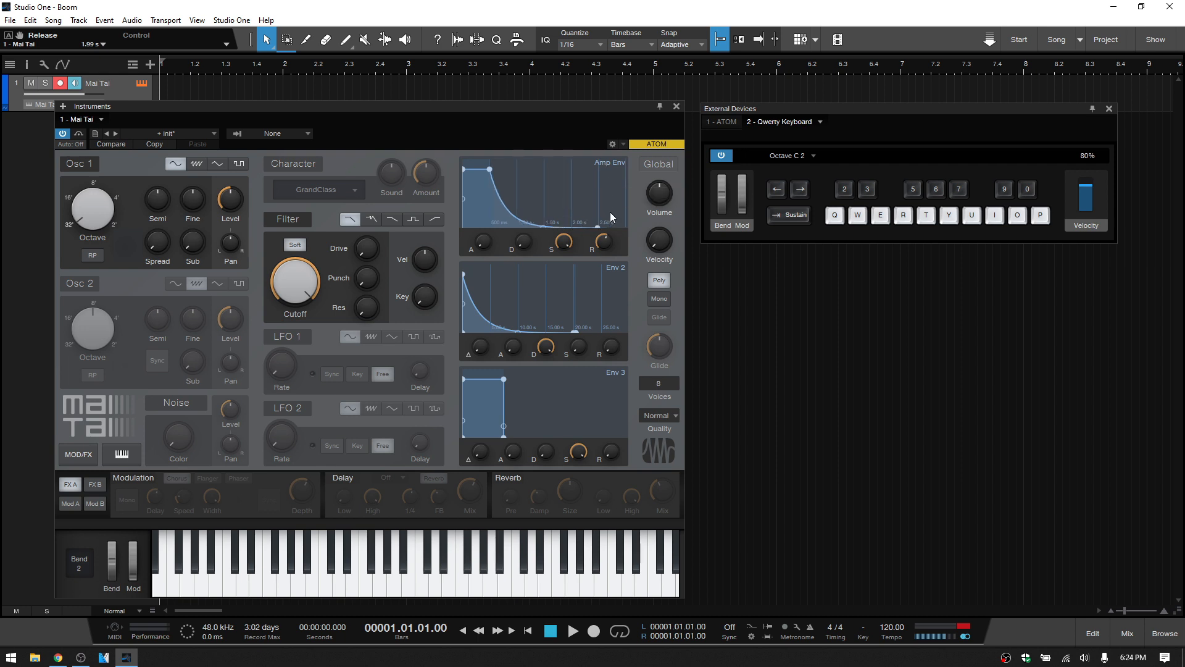
key("t")
key("w")
key("w")
key("w")
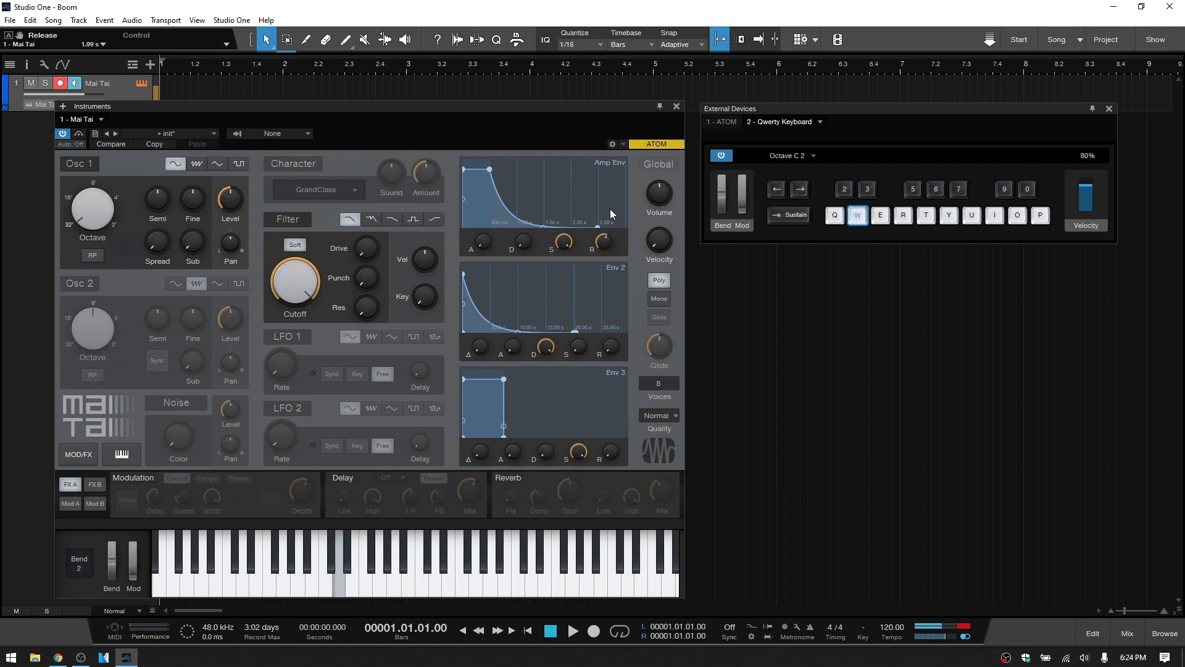
key("w")
key("t")
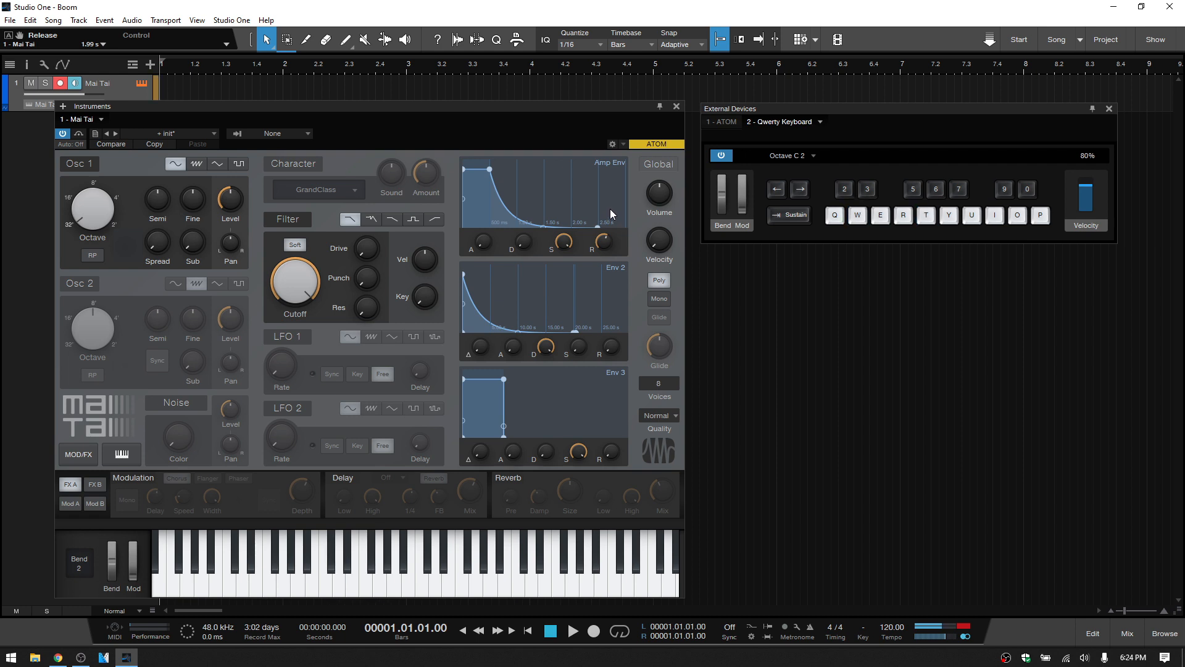
key("t")
key("w")
key("w")
key("w")
key("w")
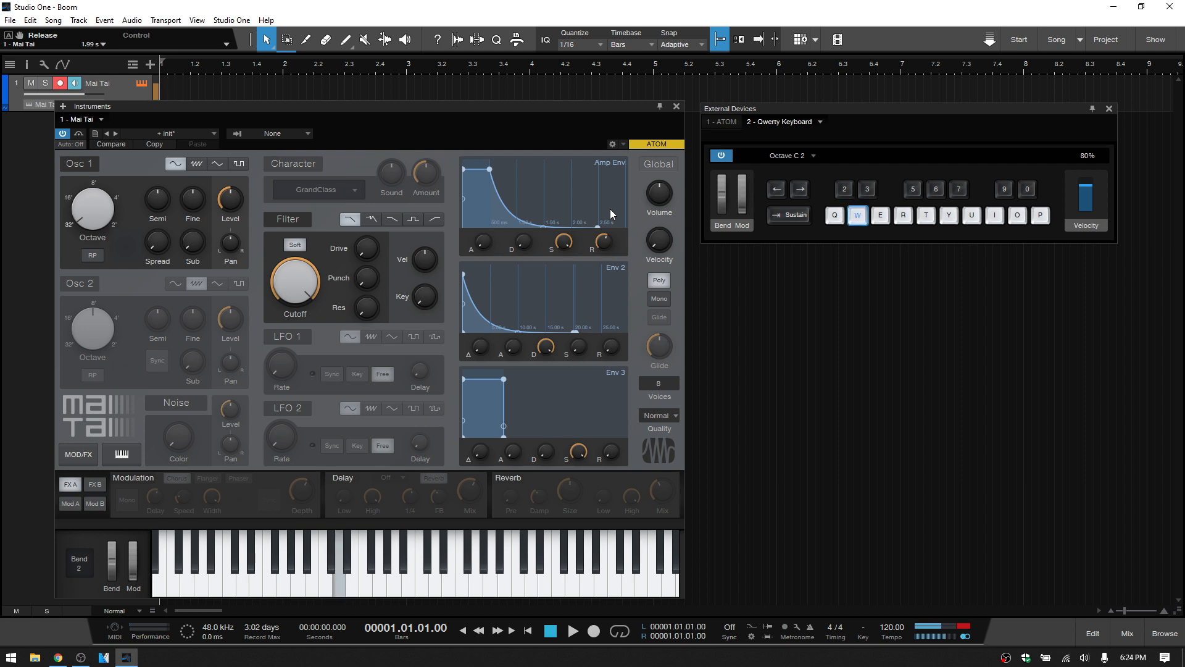
mouse_move(605, 241)
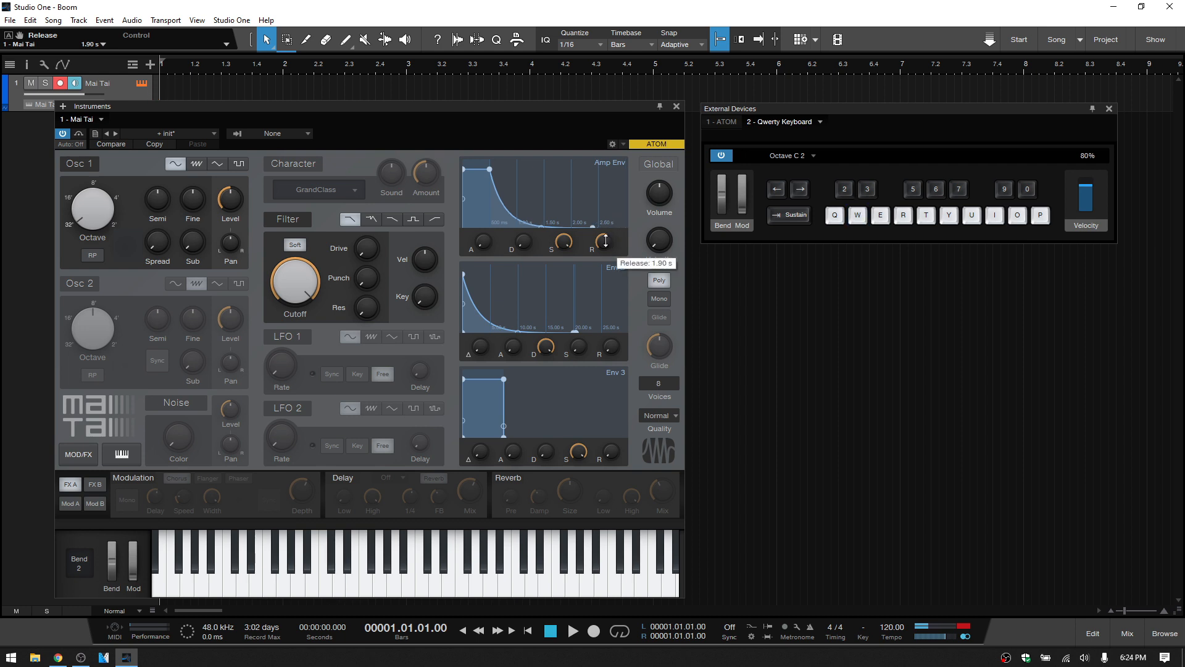
scroll(606, 241, "up", 3)
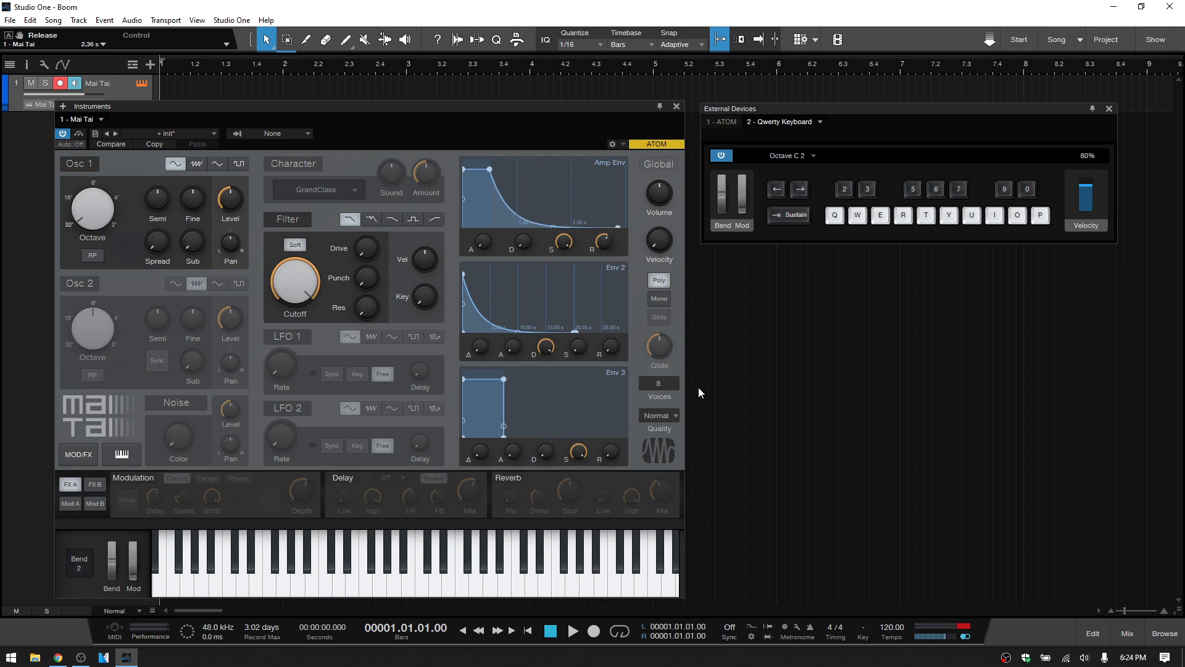
Step: Set the synth's quality to Supreme and play a run of notes to audition how they overlap
left_click(676, 417)
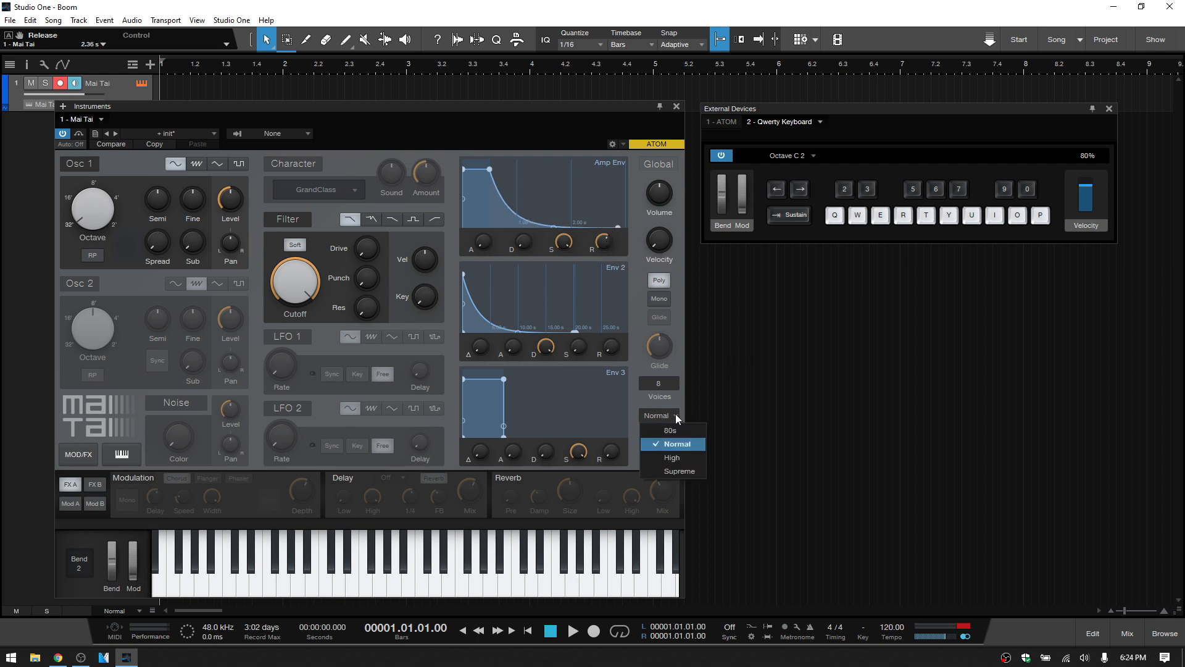
left_click(678, 472)
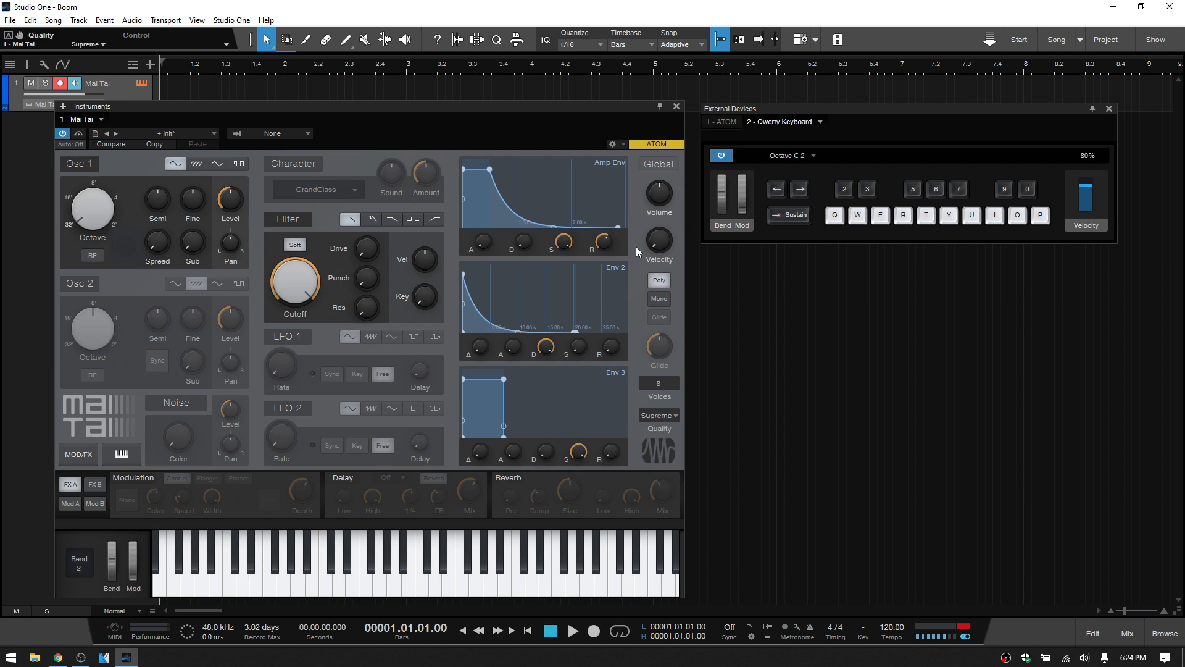
key("y")
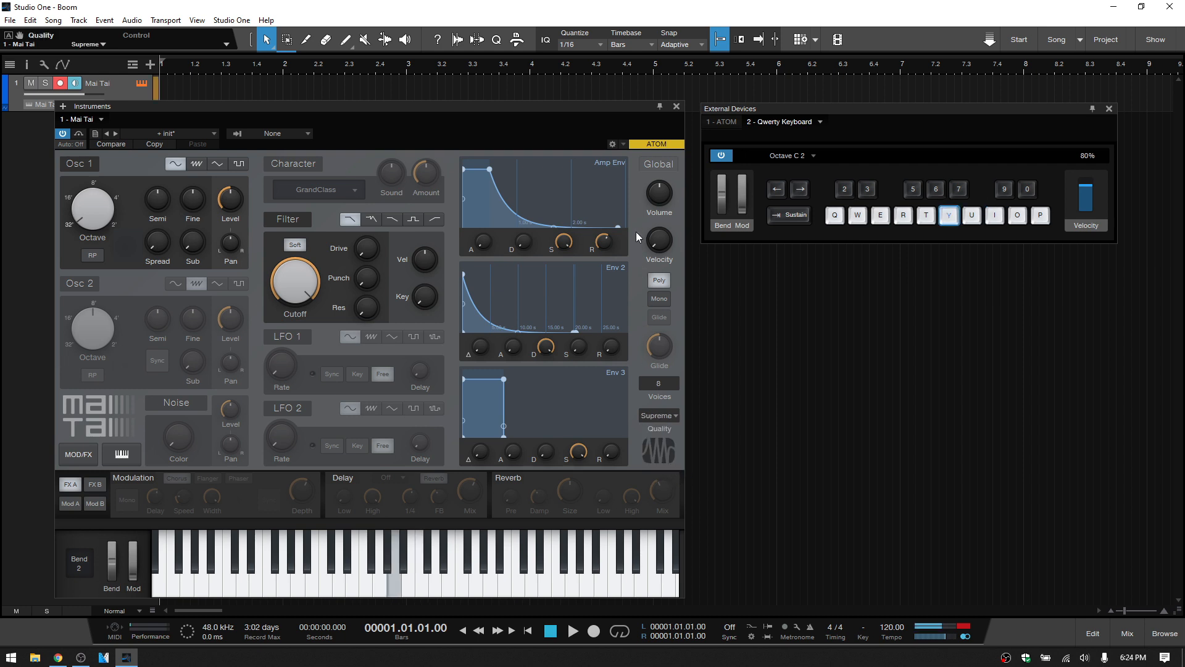
key("t")
key("r")
key("w")
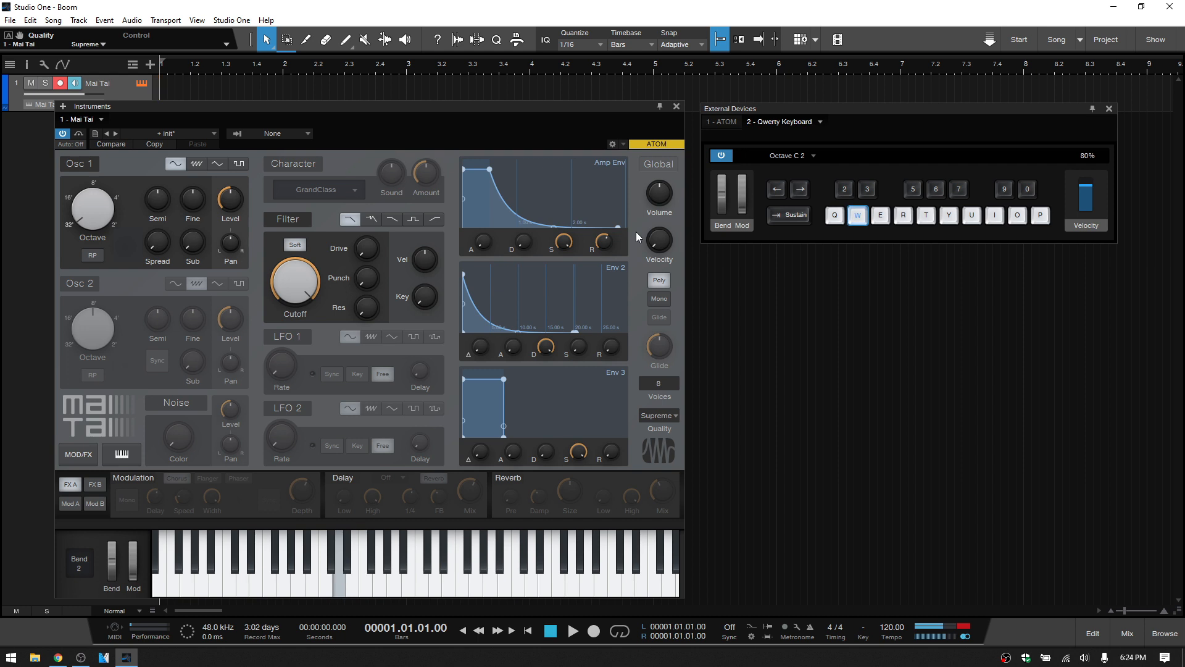
key("y")
key("t")
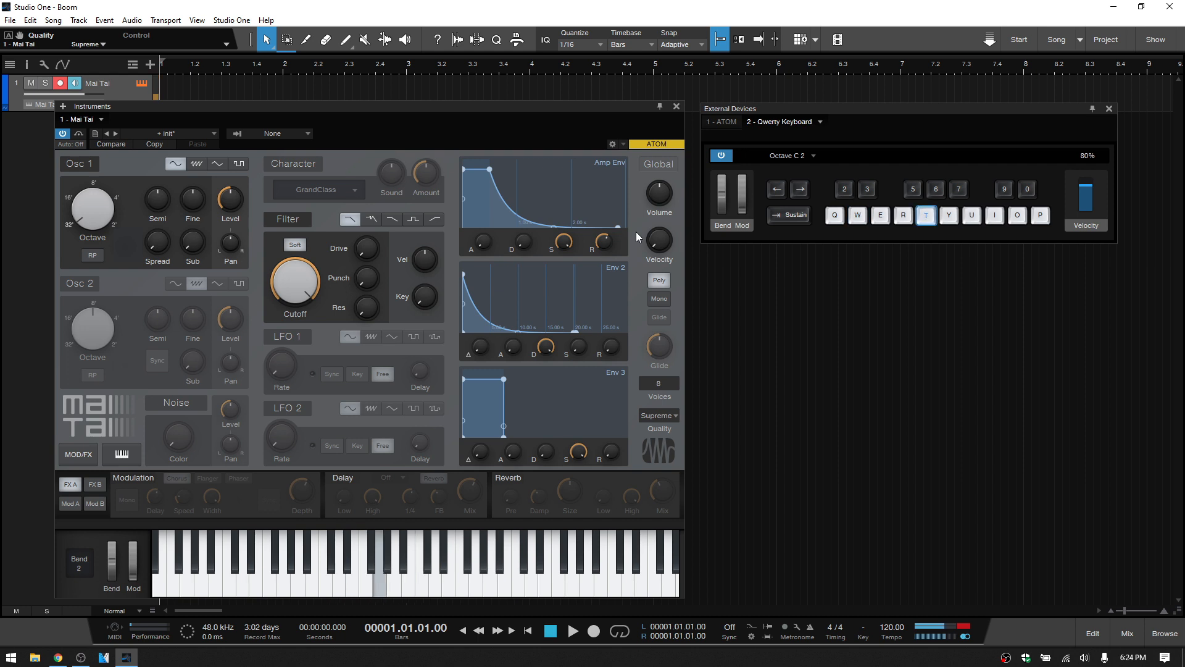
key("e")
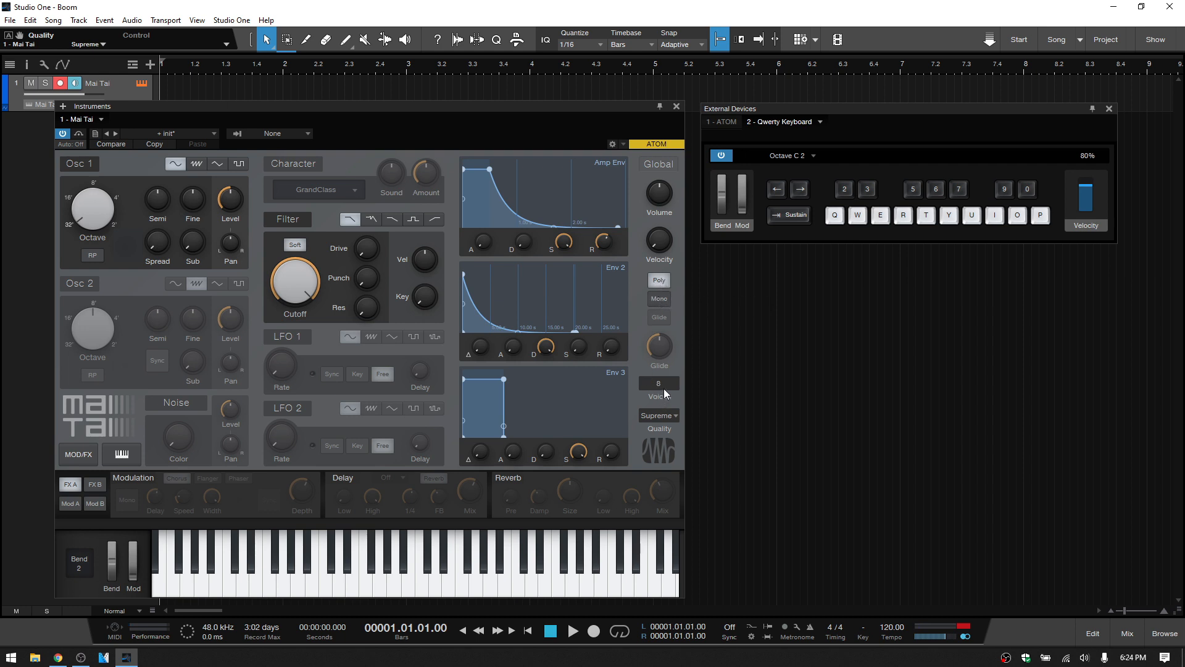
Step: Switch the voice mode to Mono and play descending notes, holding some so they overlap
left_click(661, 299)
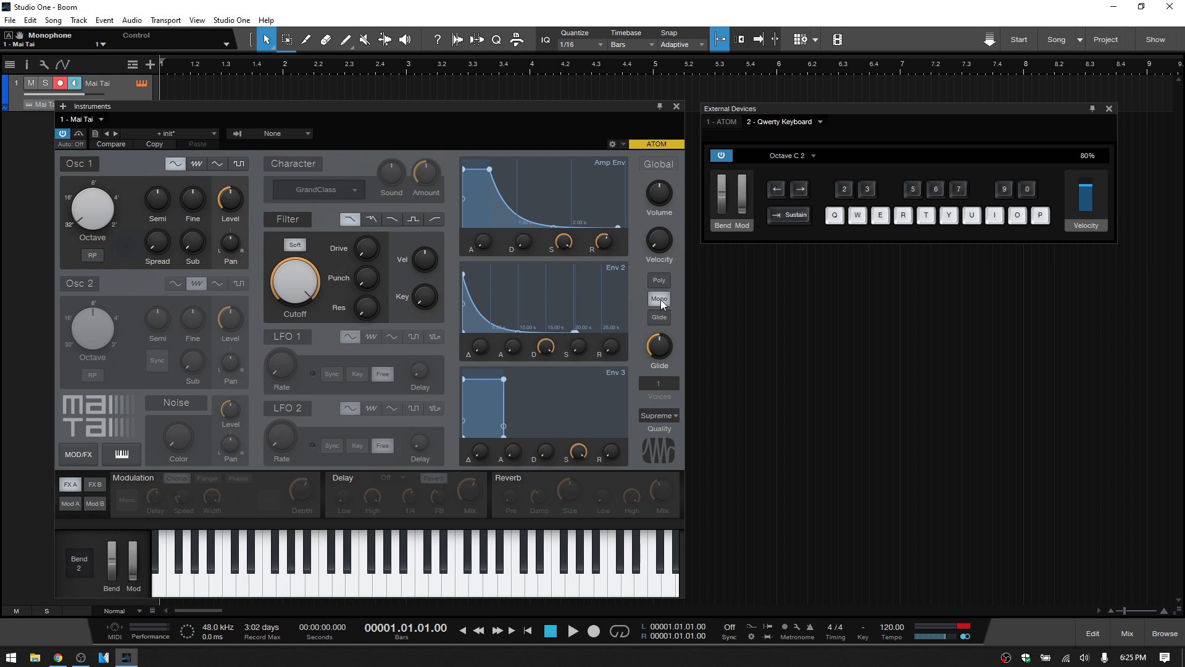
key("i")
key("y")
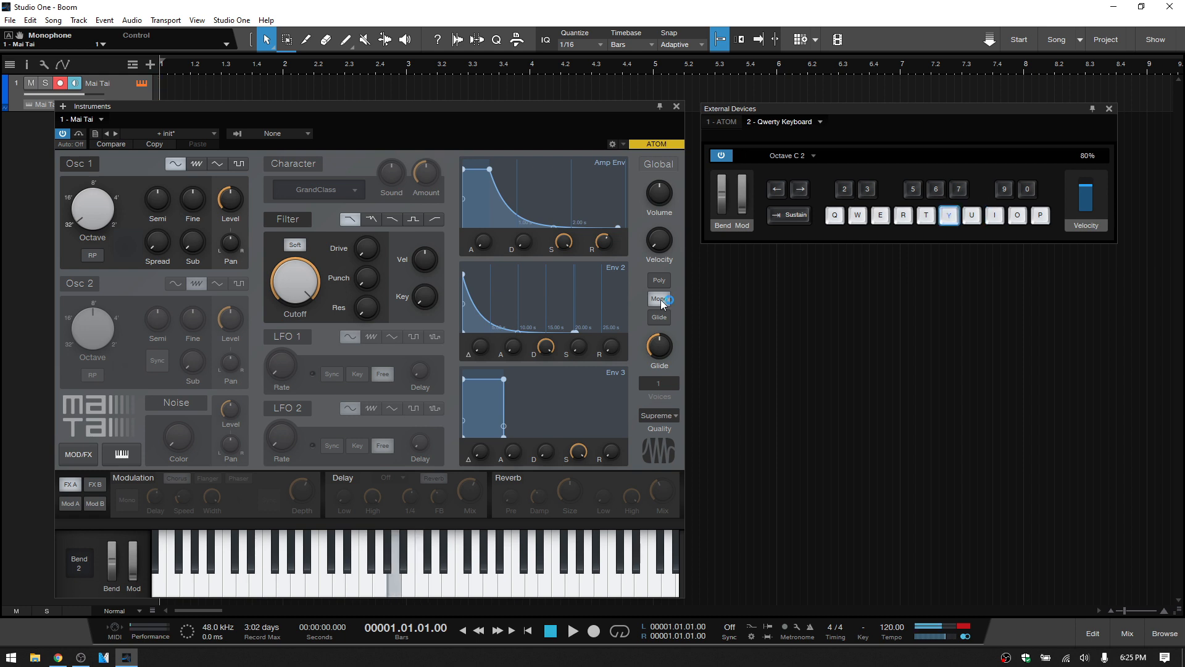
key("r")
key("q")
key("q")
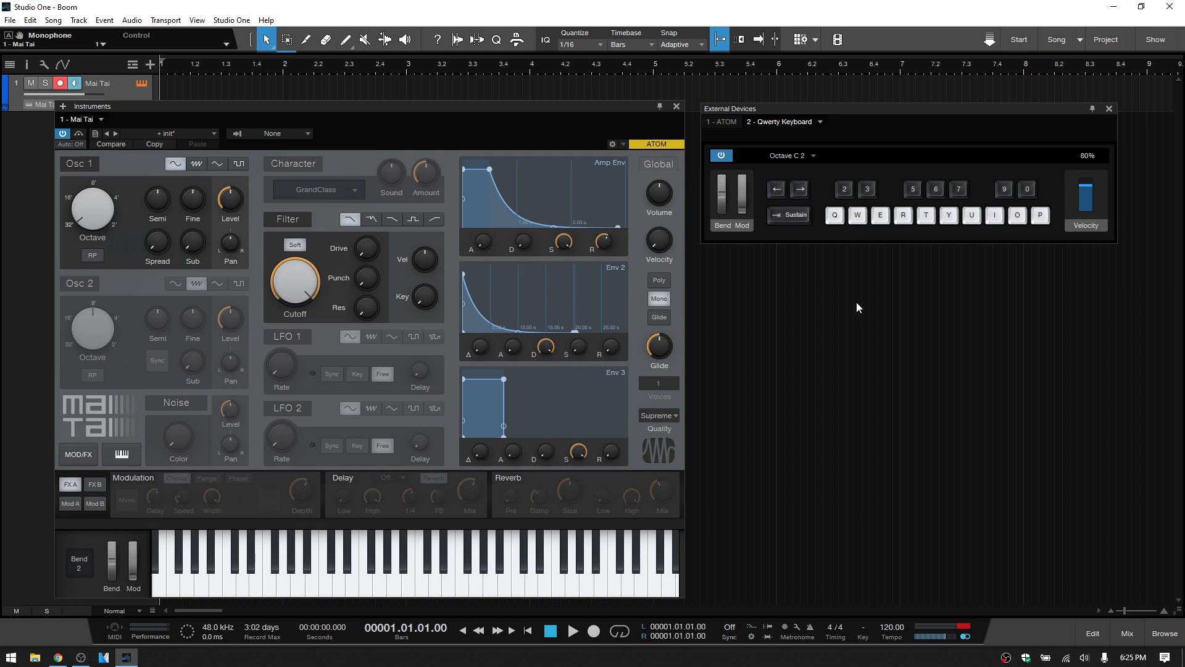
key("u")
key("r")
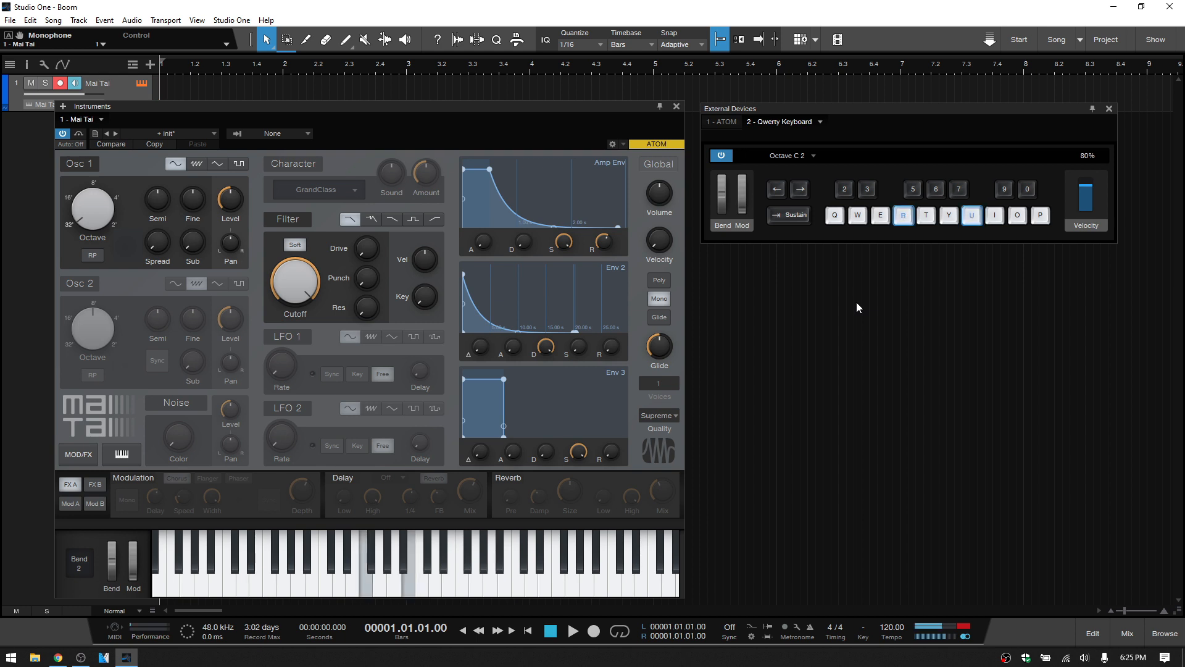
key("w")
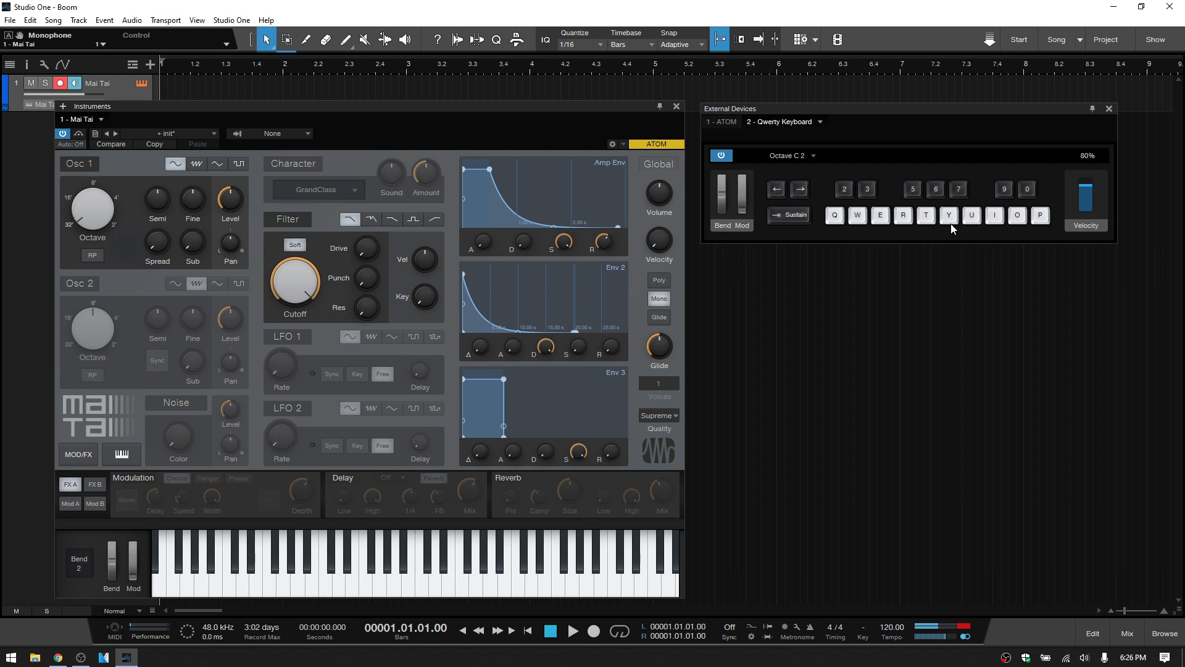
Step: Try glide with a glide time of 466 ms on overlapping notes, and turn glide back off
left_click(658, 318)
left_click_drag(662, 350, 665, 320)
key("u")
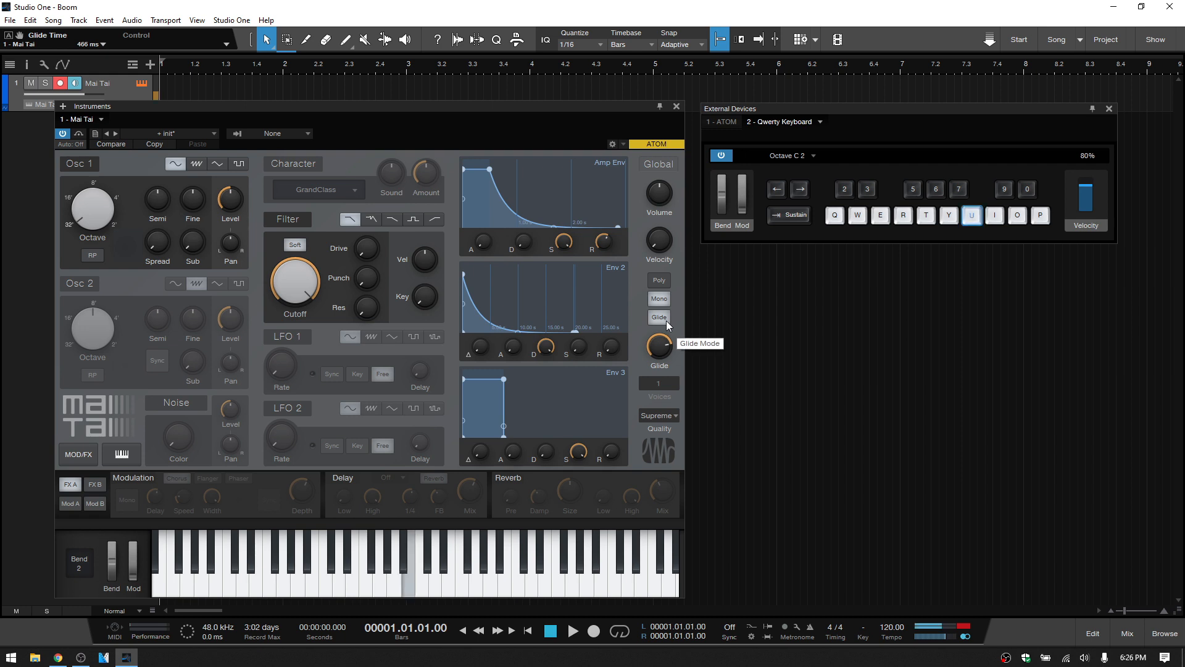
key("r")
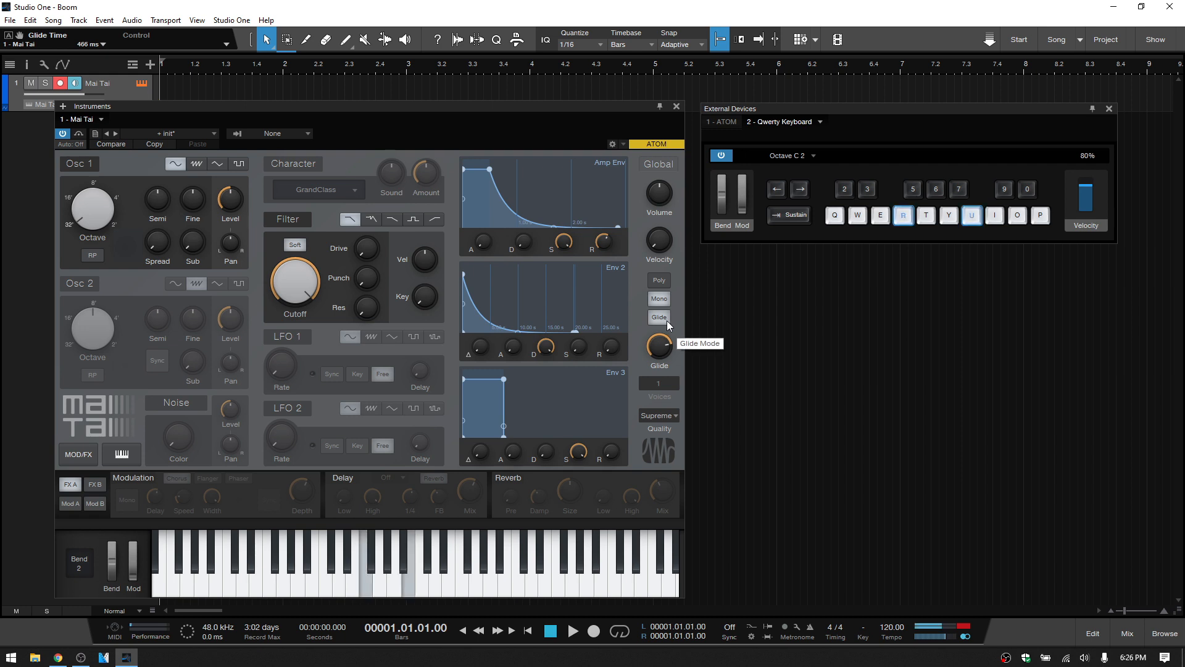
key("w")
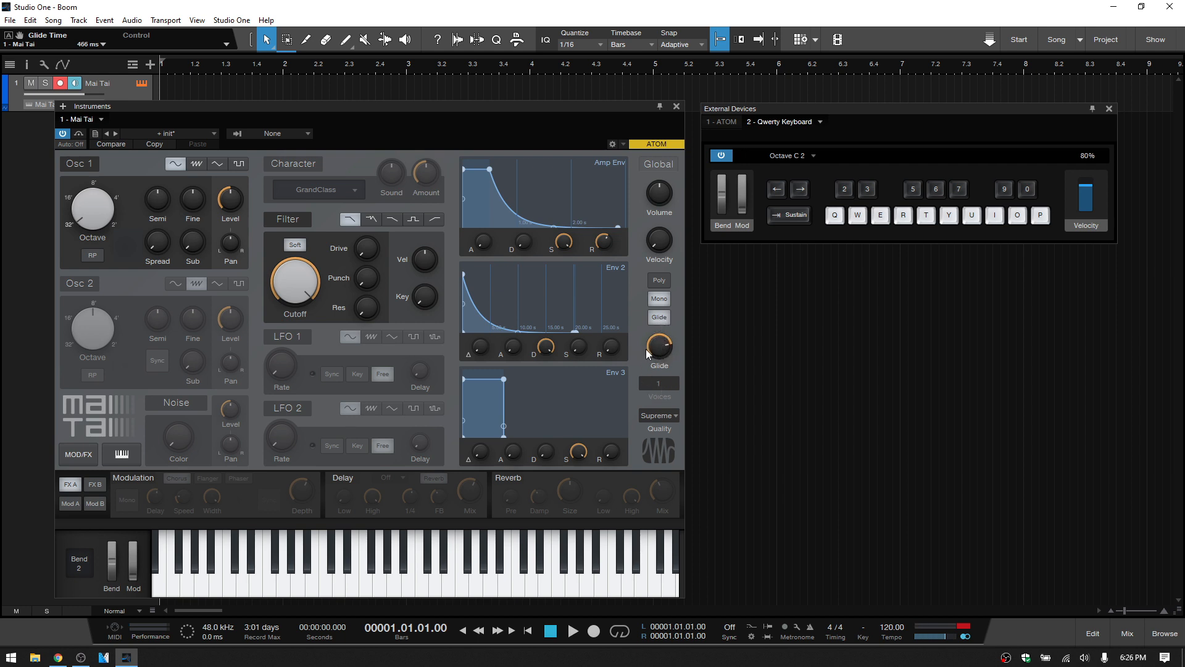
mouse_move(663, 350)
left_click(660, 318)
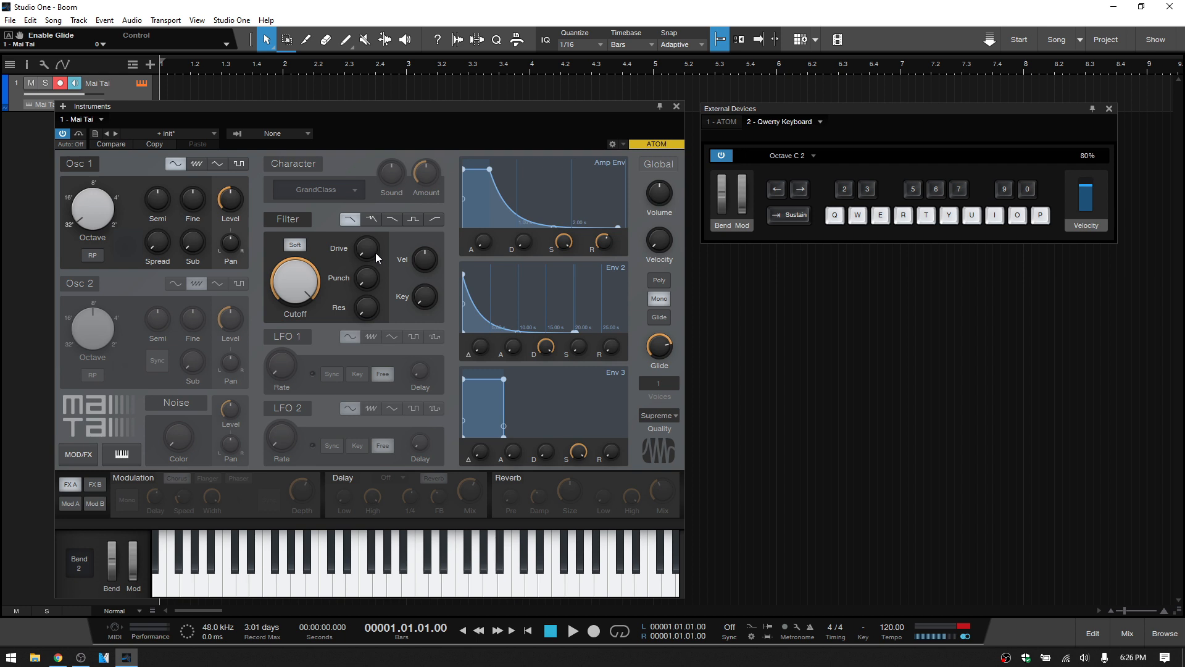
Step: Set the filter's drive to 60.5 % and play high and low notes to audition the added distortion
key("i")
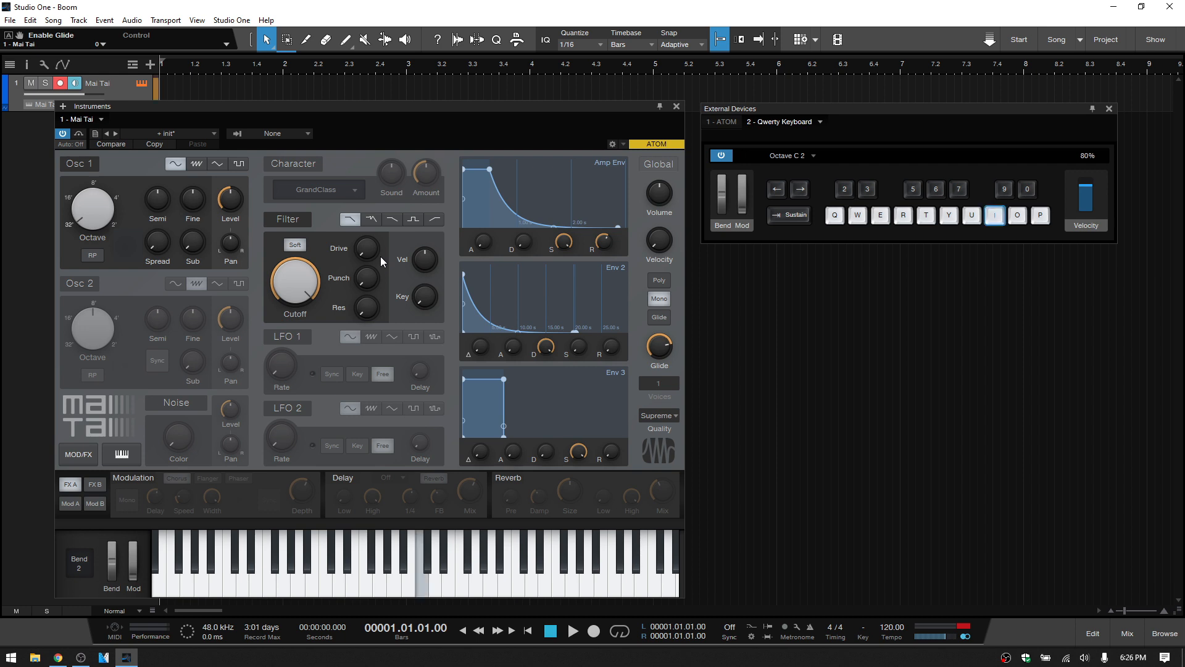
left_click_drag(371, 252, 373, 179)
key("i")
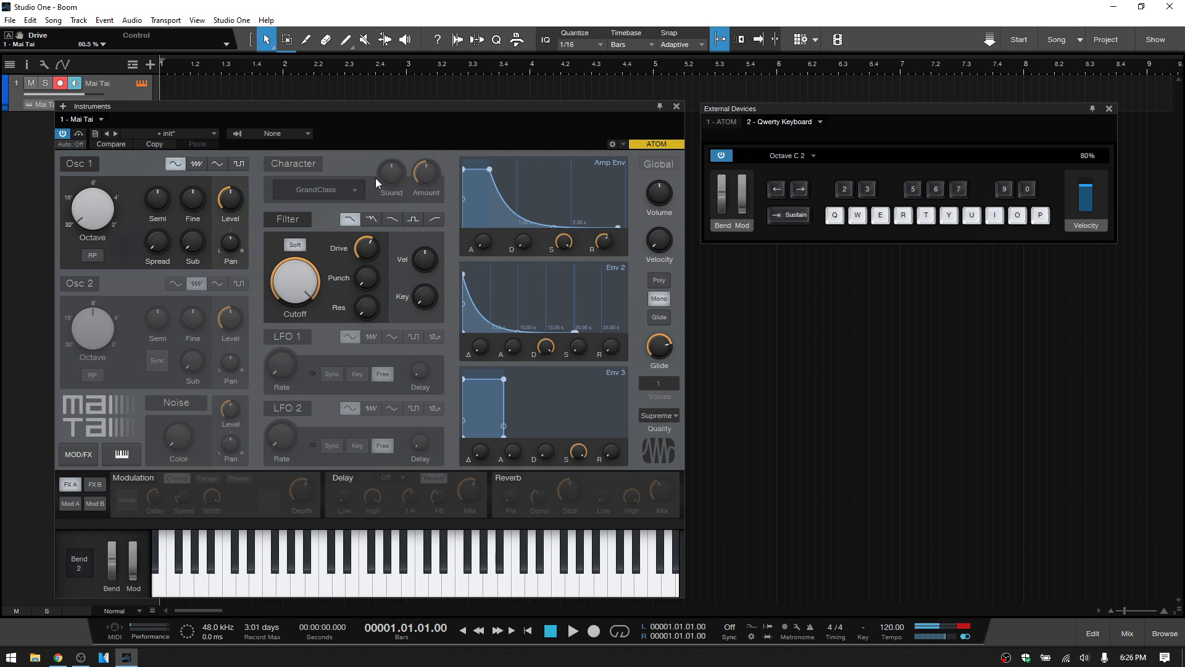
key("i")
key("r")
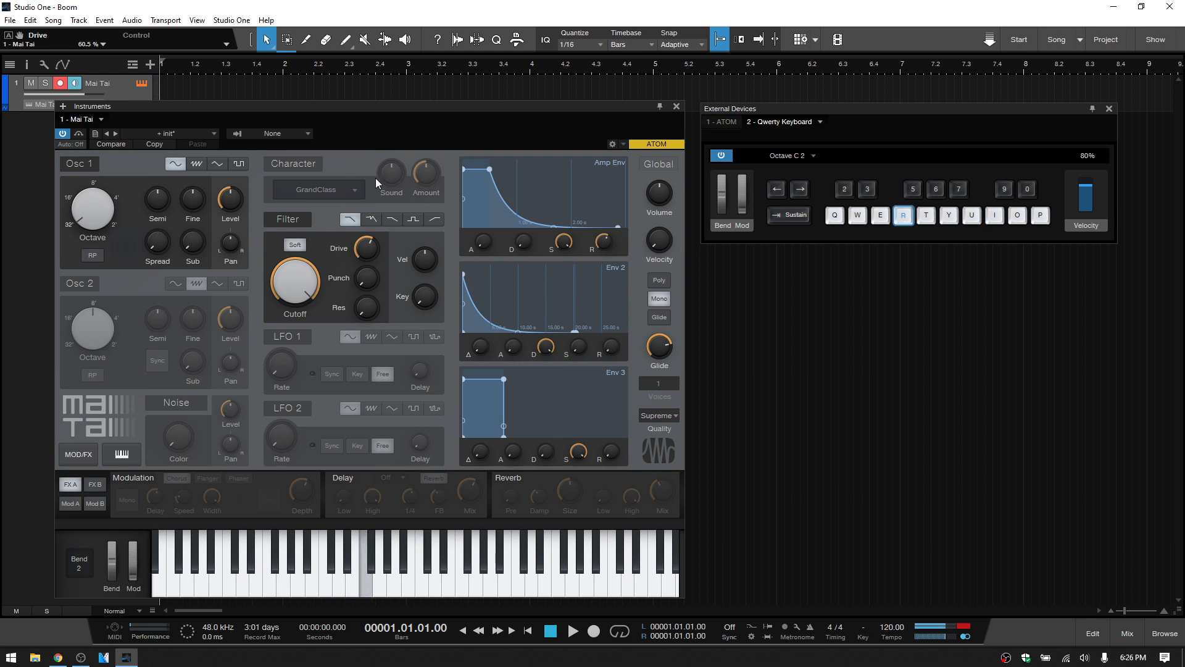
key("w")
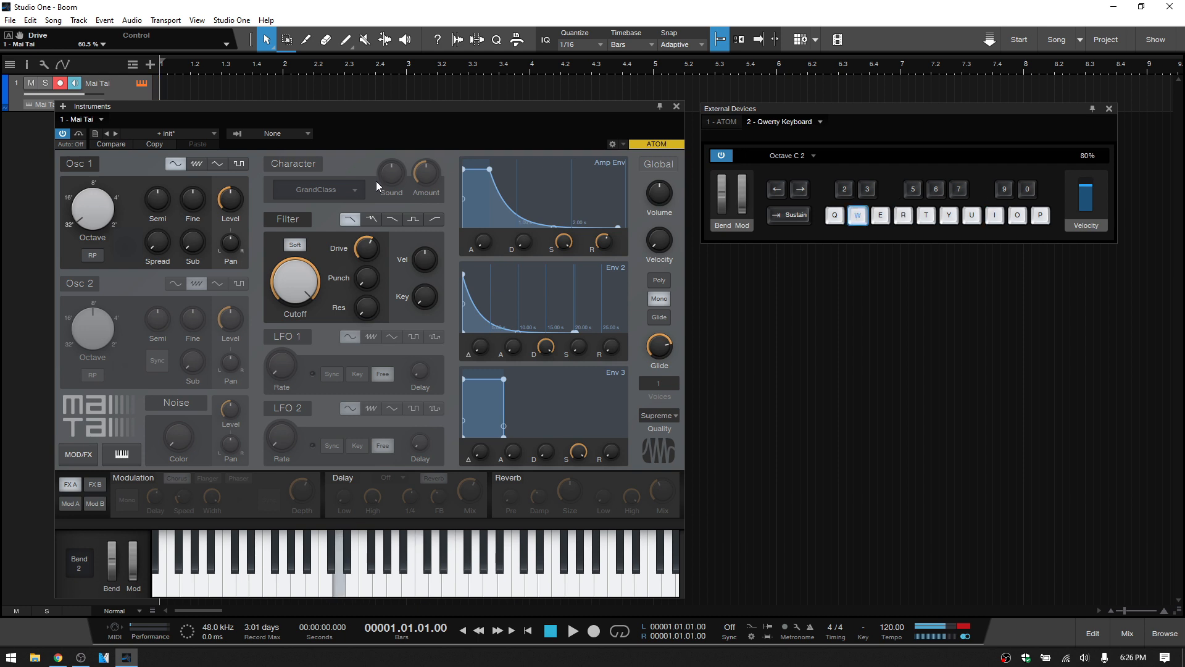
key("w")
key("w")
key("w")
key("i")
key("t")
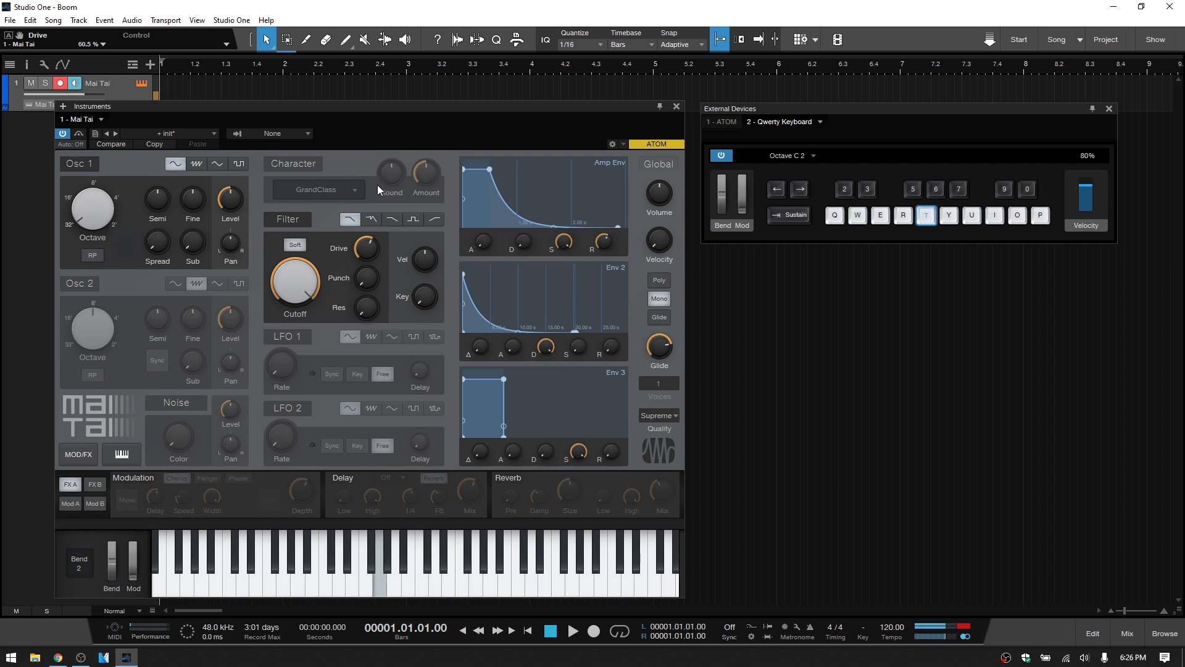
key("t")
key("w")
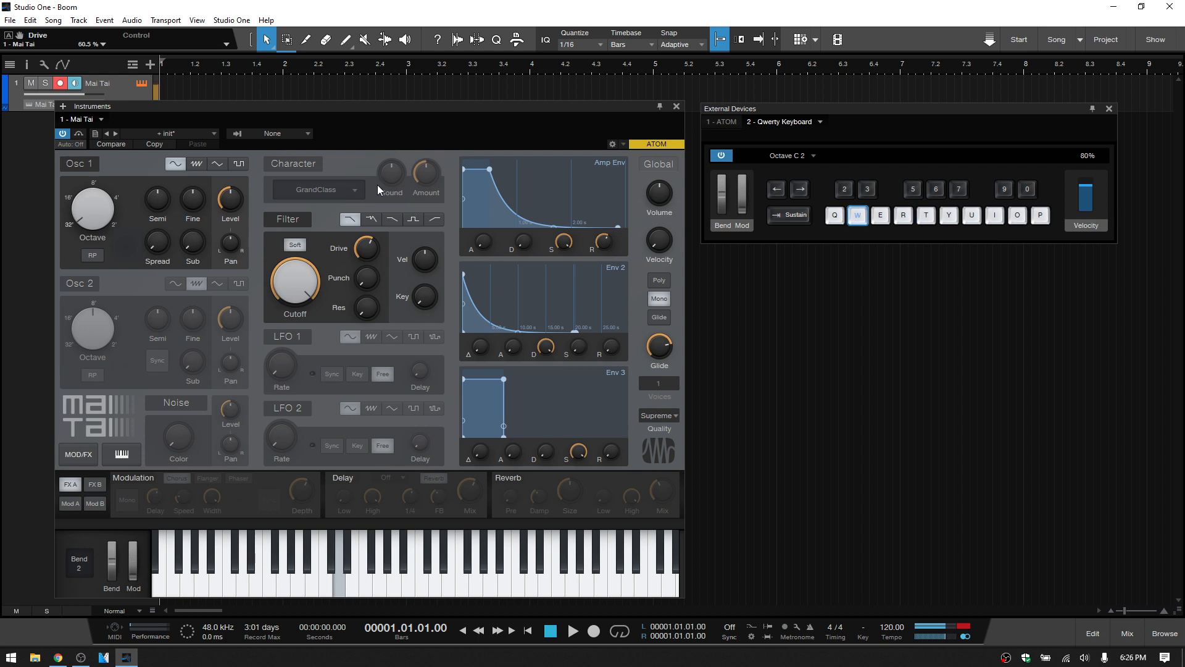
key("w")
key("w")
key("w")
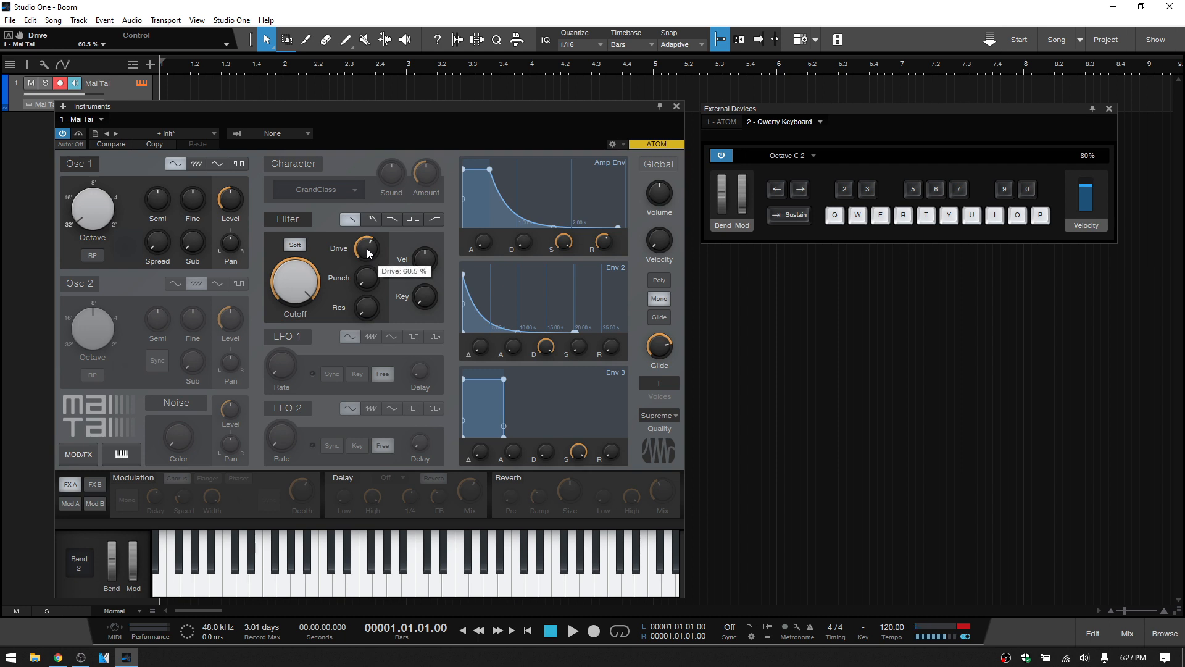
Step: Raise the filter's drive further and play descending notes to audition it
key("i")
left_click_drag(367, 249, 372, 220)
key("r")
key("w")
Step: Try the filter's punch at 56.5 %, turn it off, and play repeated notes to compare the attack
left_click_drag(369, 282, 373, 220)
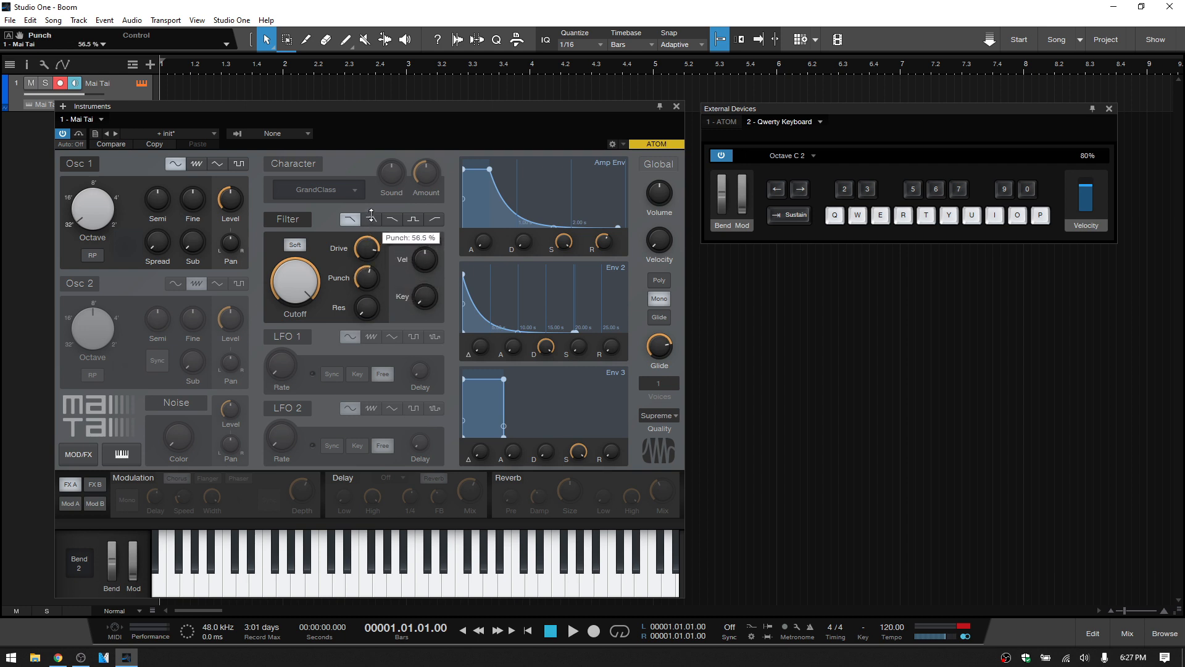
key("i")
key("i")
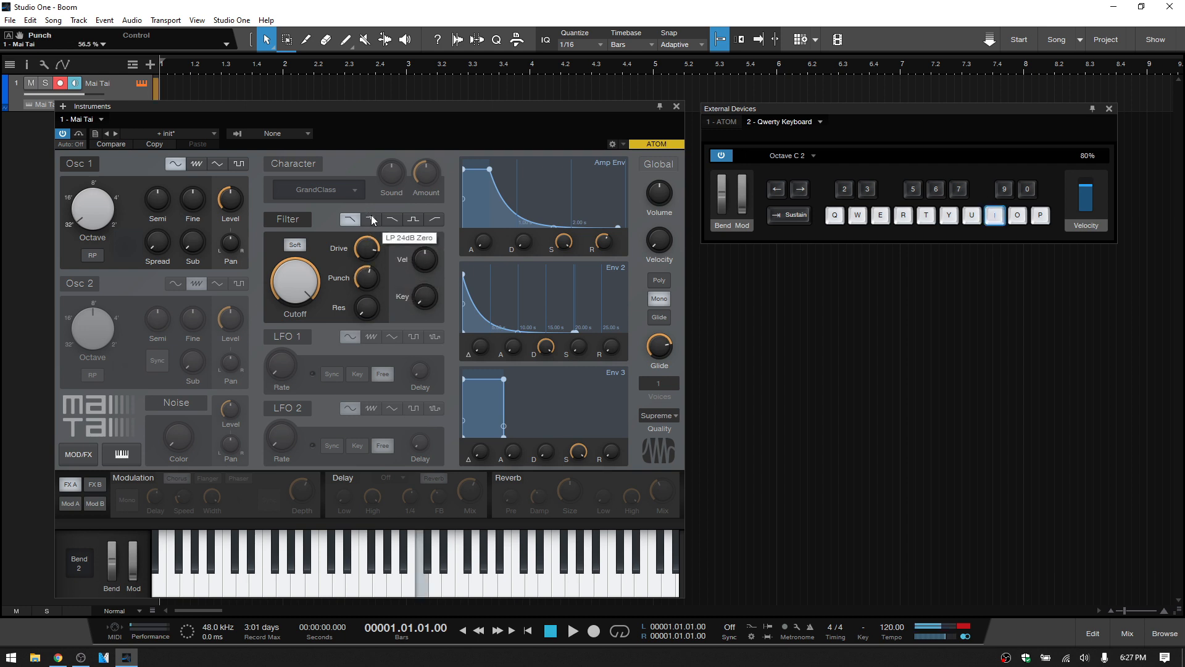
left_click_drag(364, 280, 373, 408)
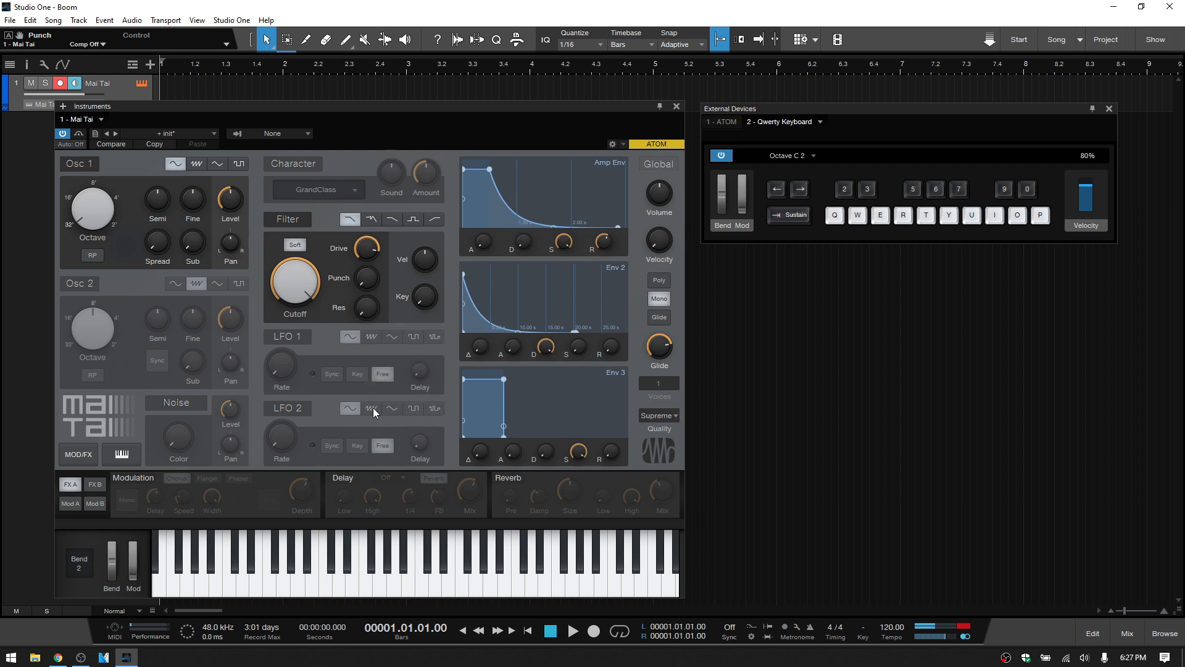
key("i")
key("i")
key("i")
key("i")
key("i")
Step: Raise the filter's punch to 100 % while playing repeated notes to audition the stronger attack
left_click_drag(370, 284, 373, 234)
key("i")
key("i")
left_click_drag(370, 279, 375, 232)
key("i")
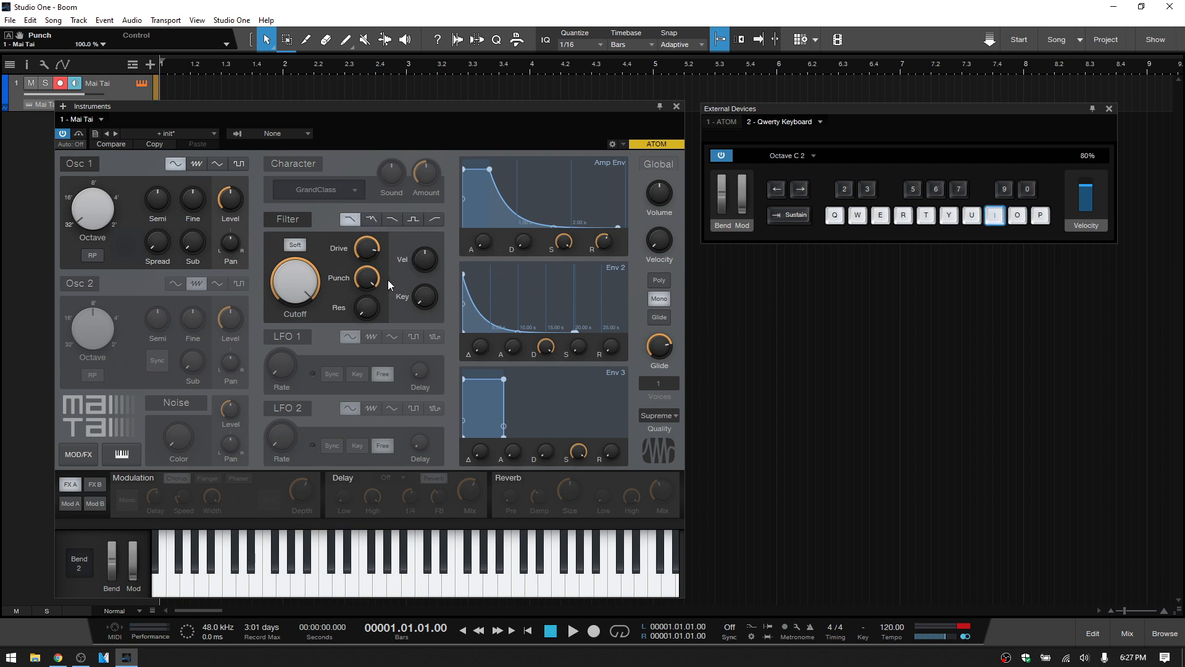
key("i")
mouse_move(483, 243)
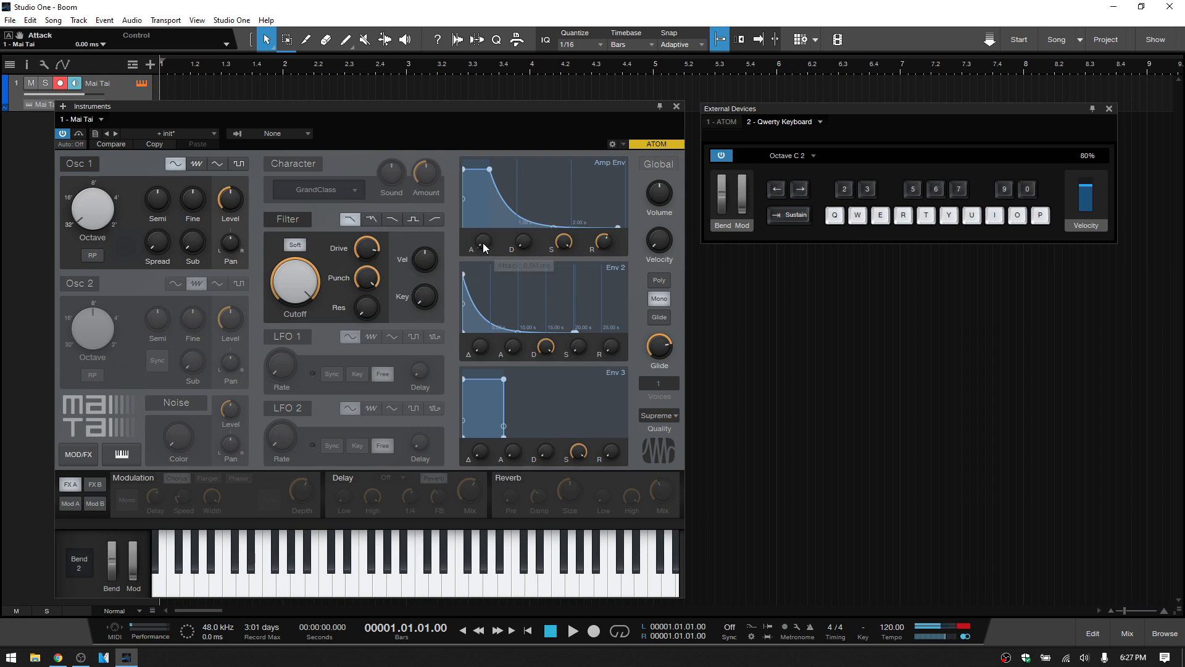
Step: Try the amp envelope's attack at 38.4 ms, reduce it to 14.2 ms, and repeat a high note to audition the softer onset
scroll(483, 243, "up", 1)
scroll(481, 243, "up", 3)
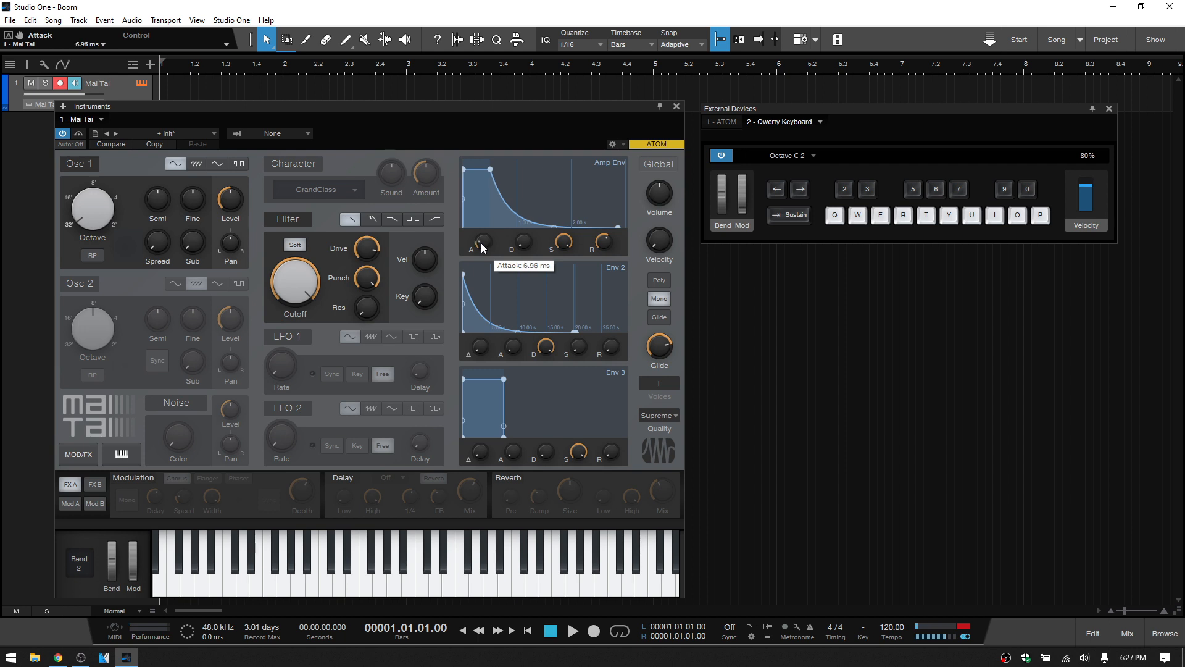
scroll(482, 244, "up", 3)
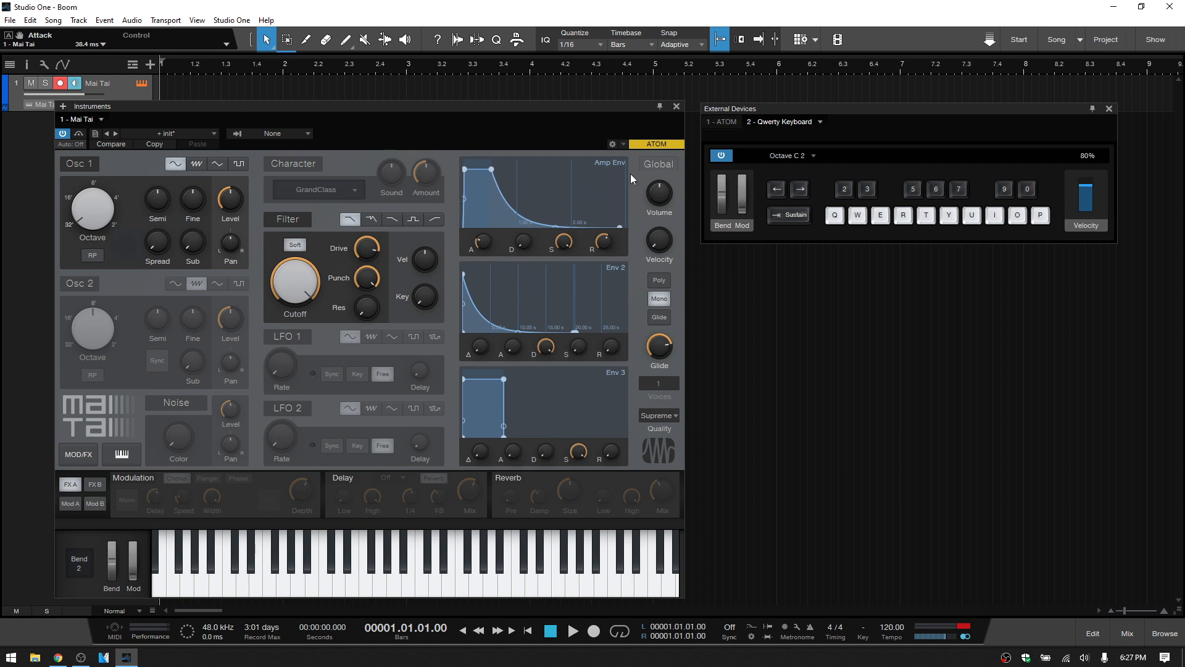
scroll(488, 246, "down", 2)
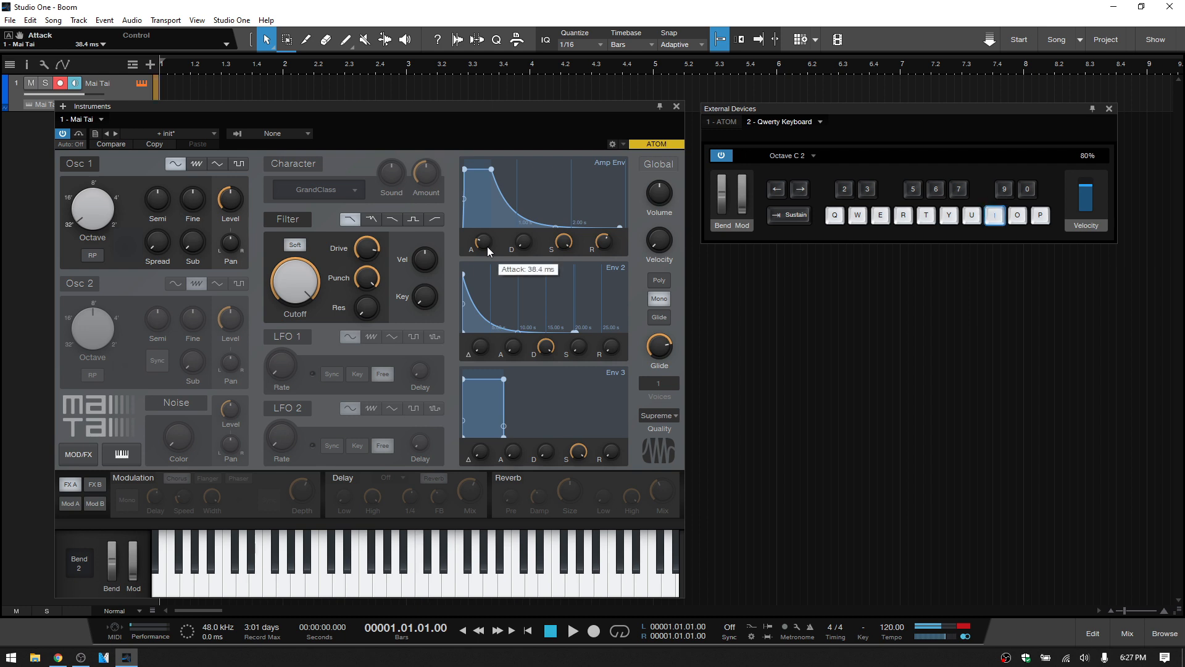
scroll(485, 245, "down", 2)
key("i")
key("i")
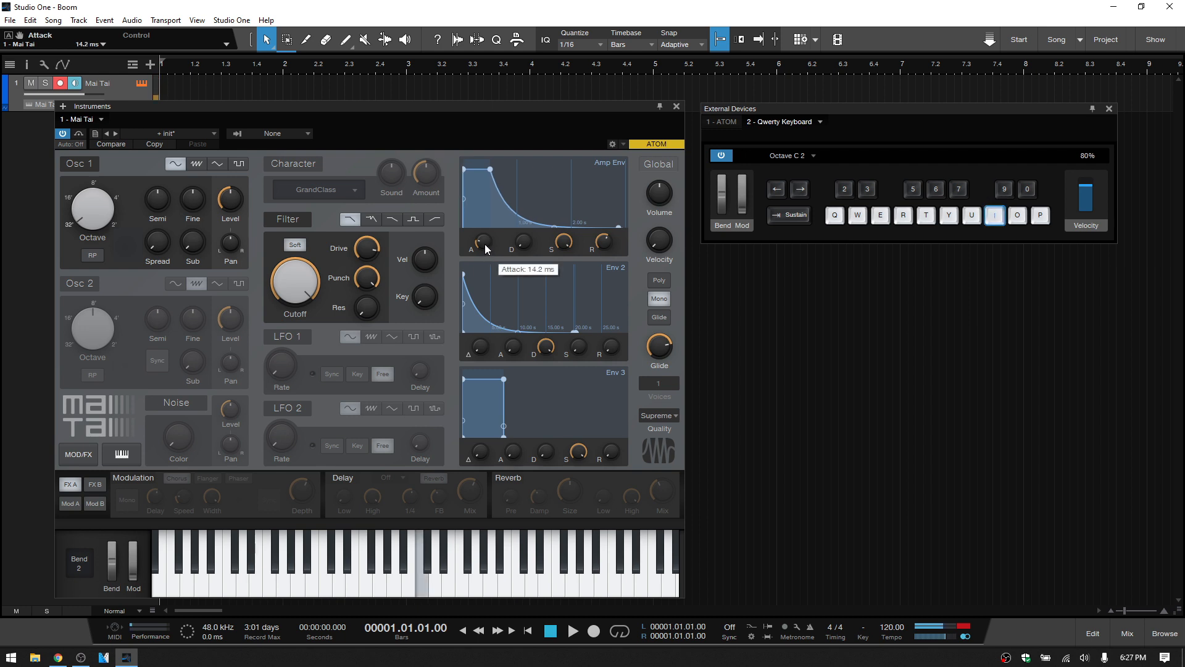
key("i")
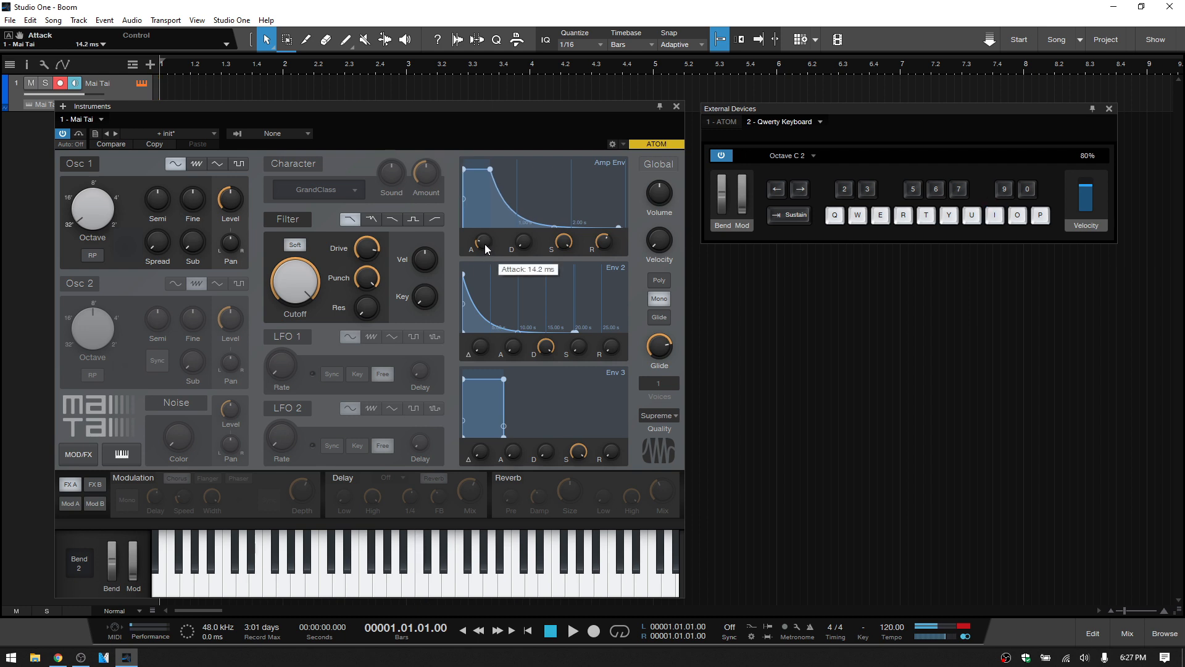
Step: Play repeated low and middle notes to audition the 14.2 ms attack
key("e")
key("e")
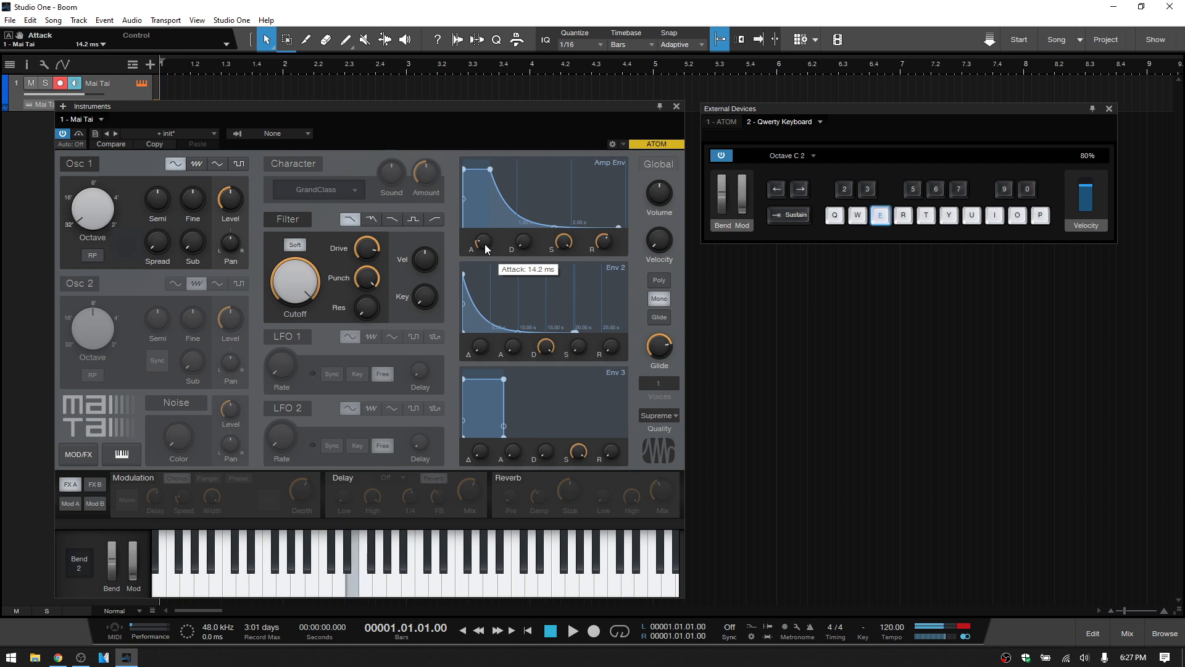
key("t")
key("t")
key("q")
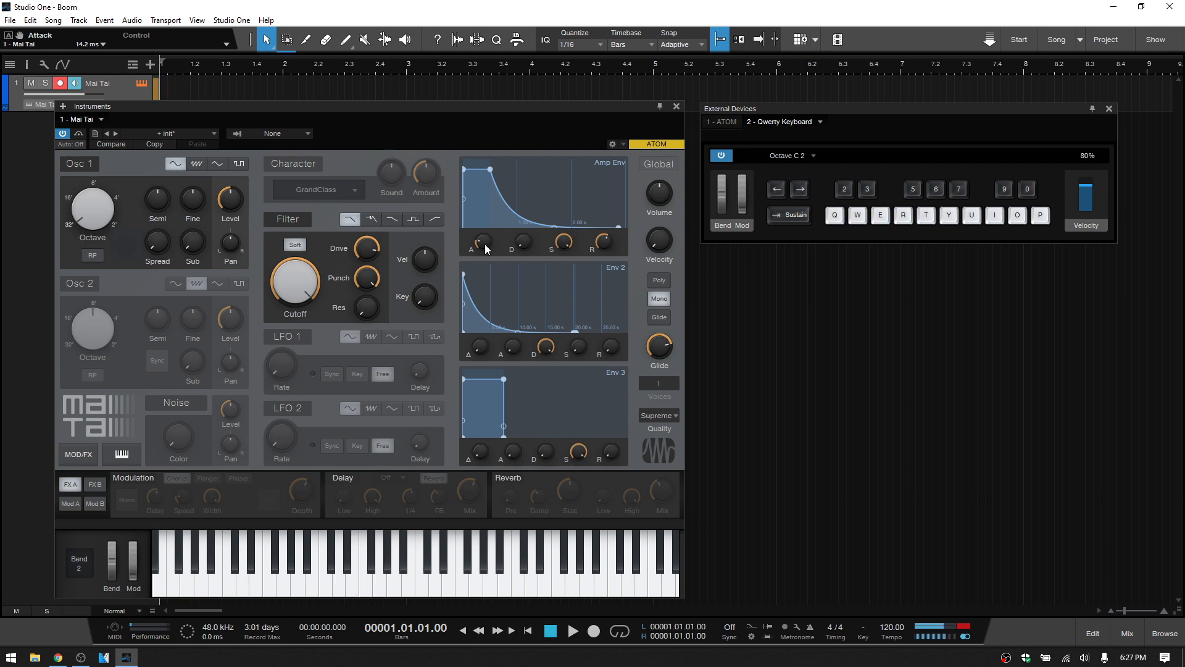
key("q")
Step: Set the amp envelope's attack to 0.71 ms and reduce the filter's punch to a low amount
scroll(486, 245, "down", 5)
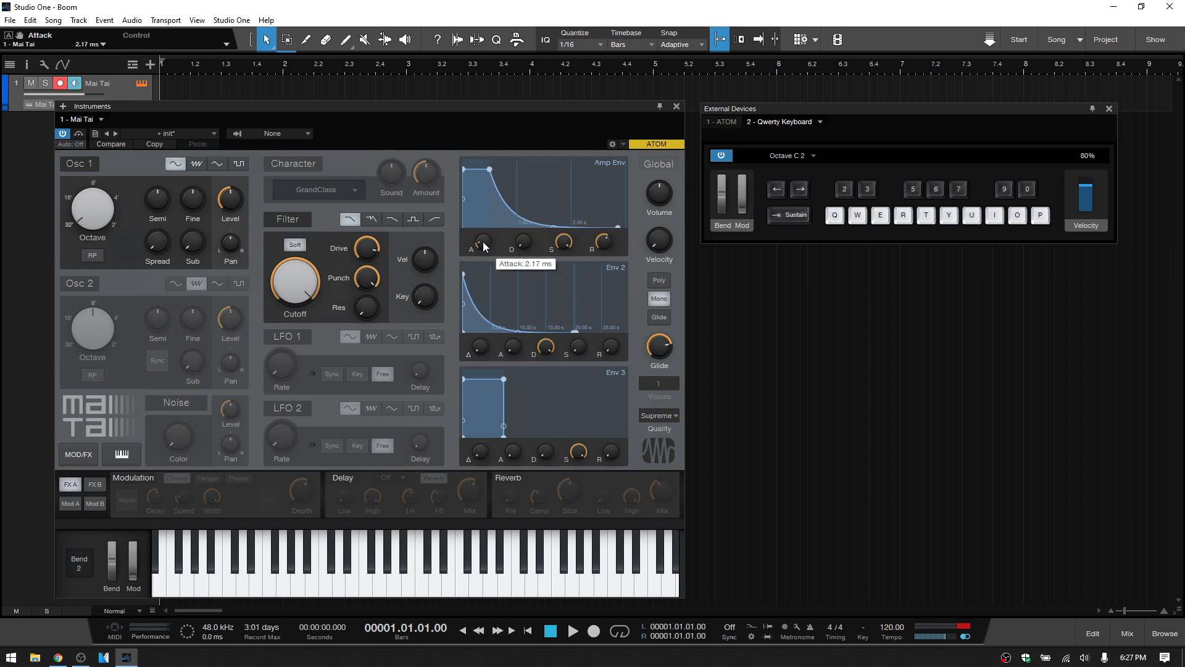
scroll(485, 245, "down", 1)
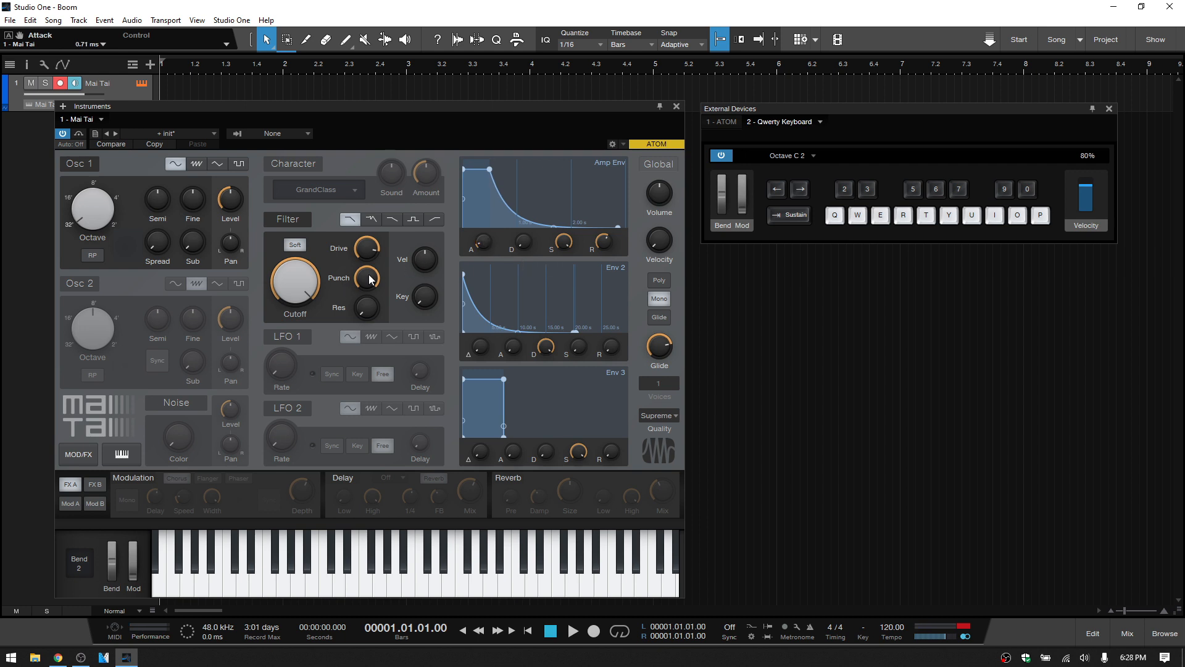
left_click_drag(369, 279, 371, 368)
Step: Turn on the Character section with GrandClass, comparing it on and off while playing a high and a low note
left_click(295, 163)
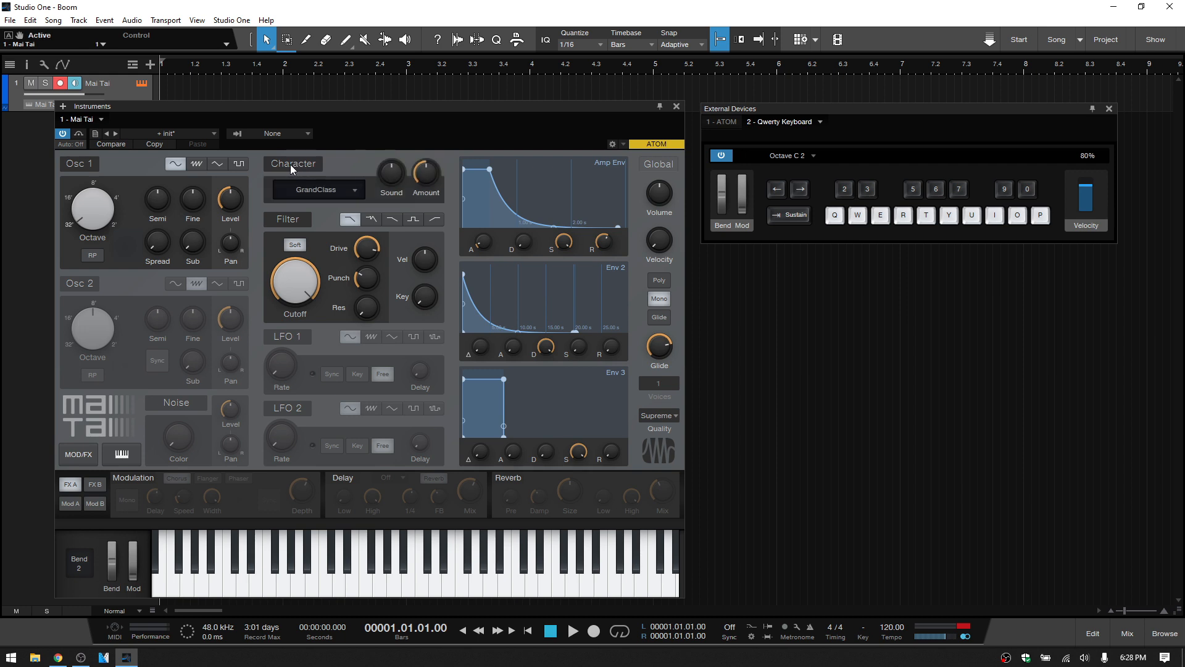
key("u")
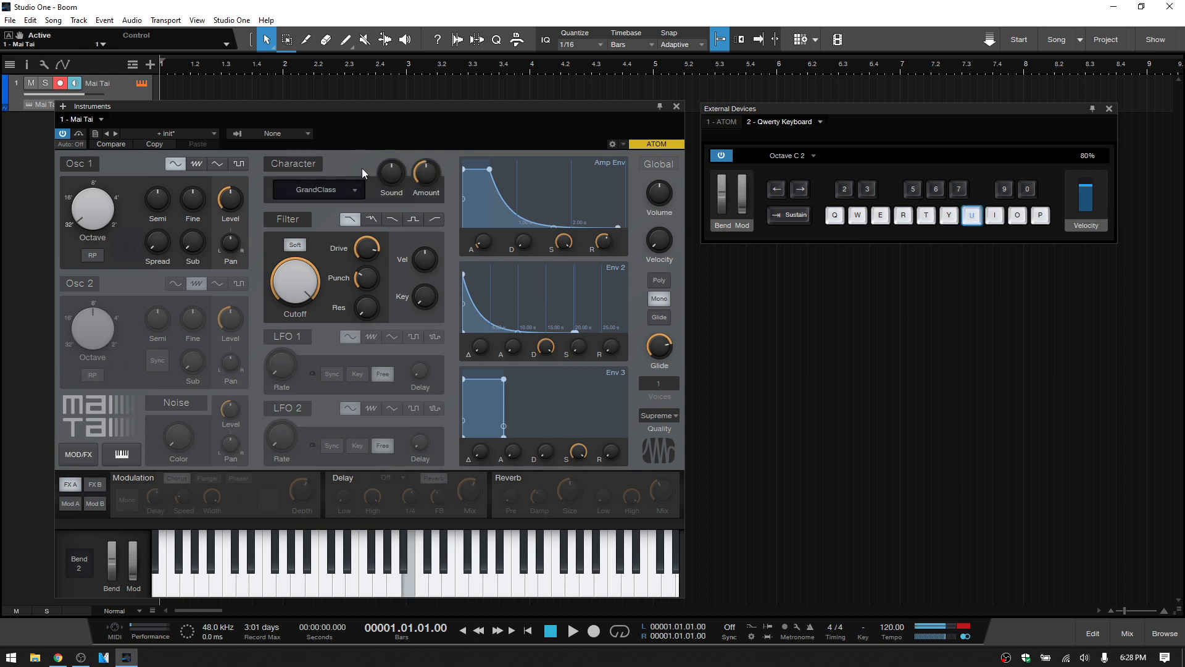
mouse_move(428, 174)
key("e")
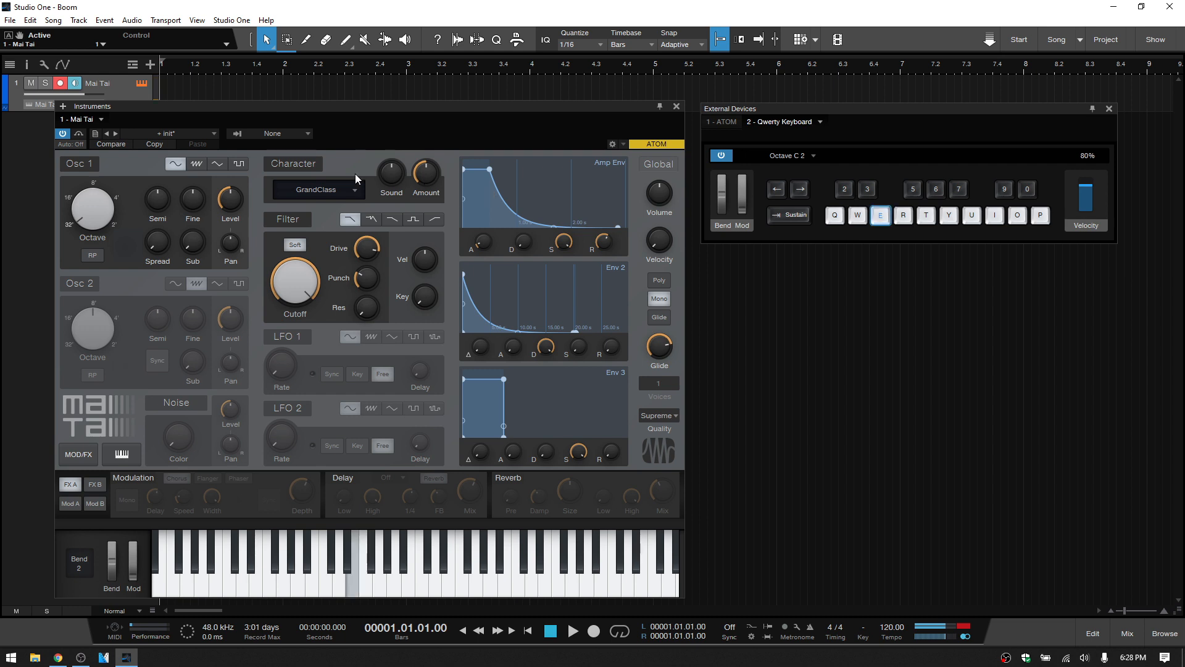
left_click(298, 163)
key("u")
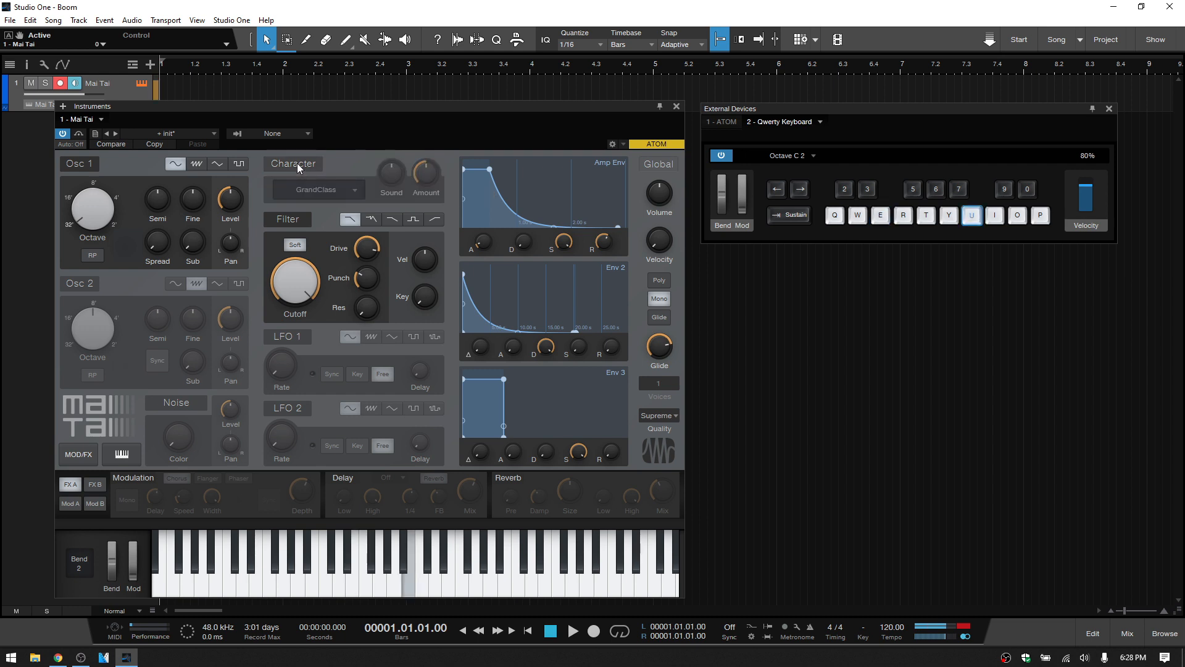
key("e")
left_click(297, 163)
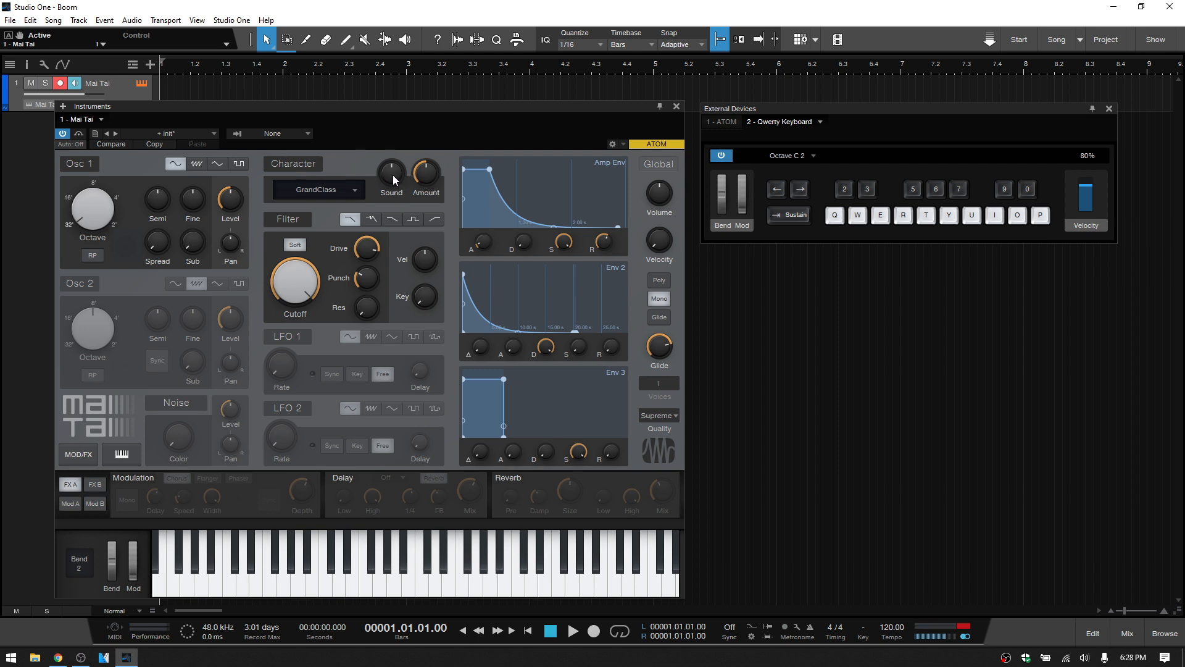
Step: Raise the Character's Sound and set its Amount to 97 %, playing high and repeated low notes to audition it
left_click_drag(389, 183, 391, 127)
left_click_drag(433, 178, 428, 115)
key("u")
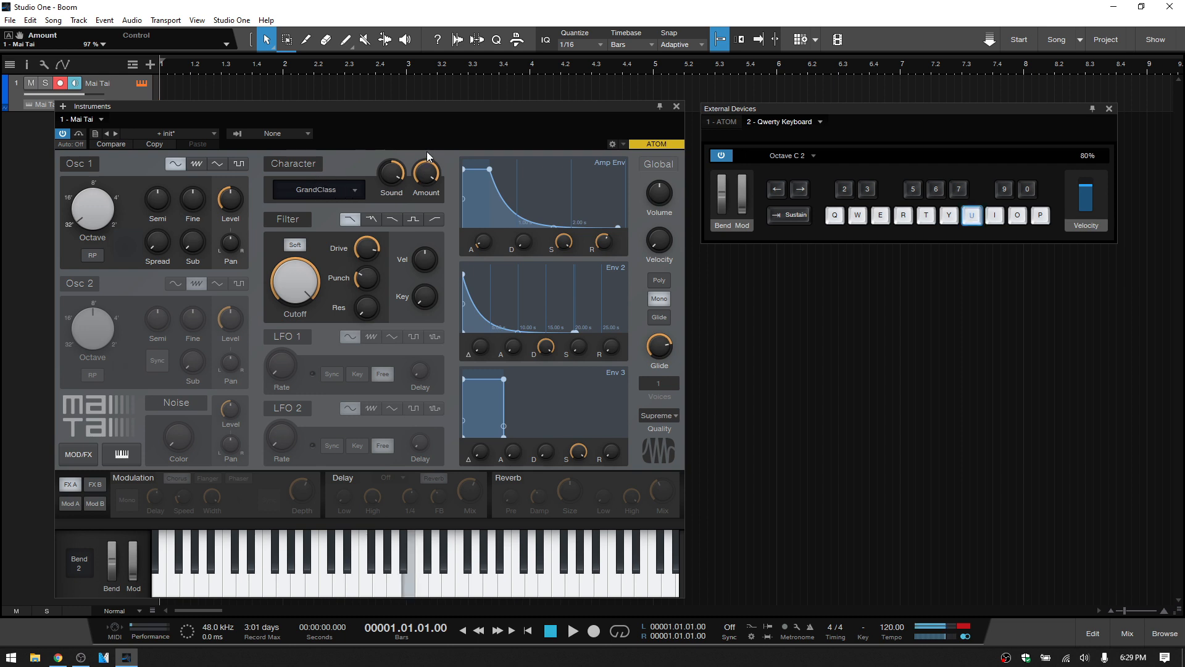
key("e")
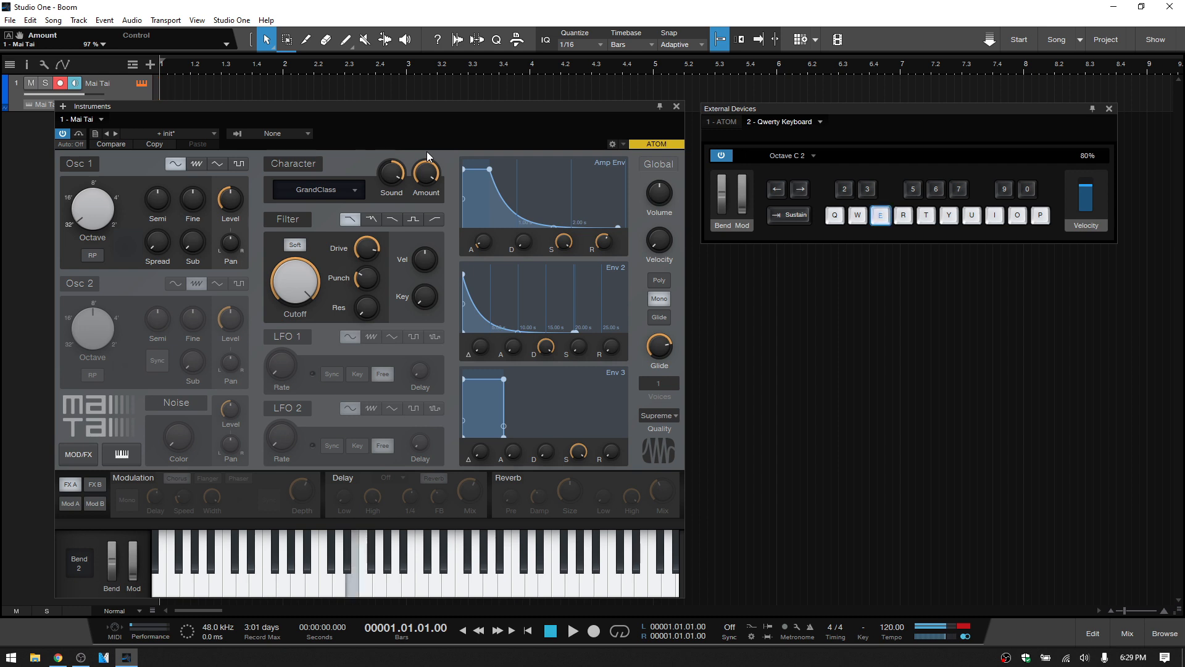
key("3")
key("3")
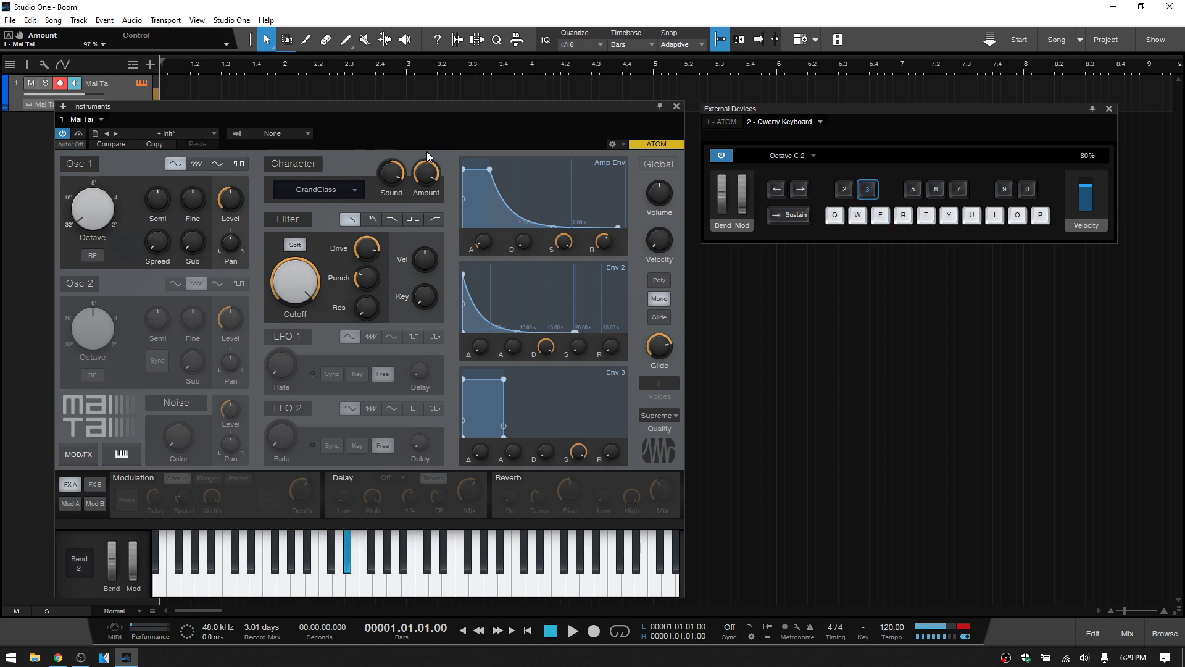
key("3")
key("3")
Step: Repeat the high-to-low note pattern to audition GrandClass at the stronger Character settings
key("u")
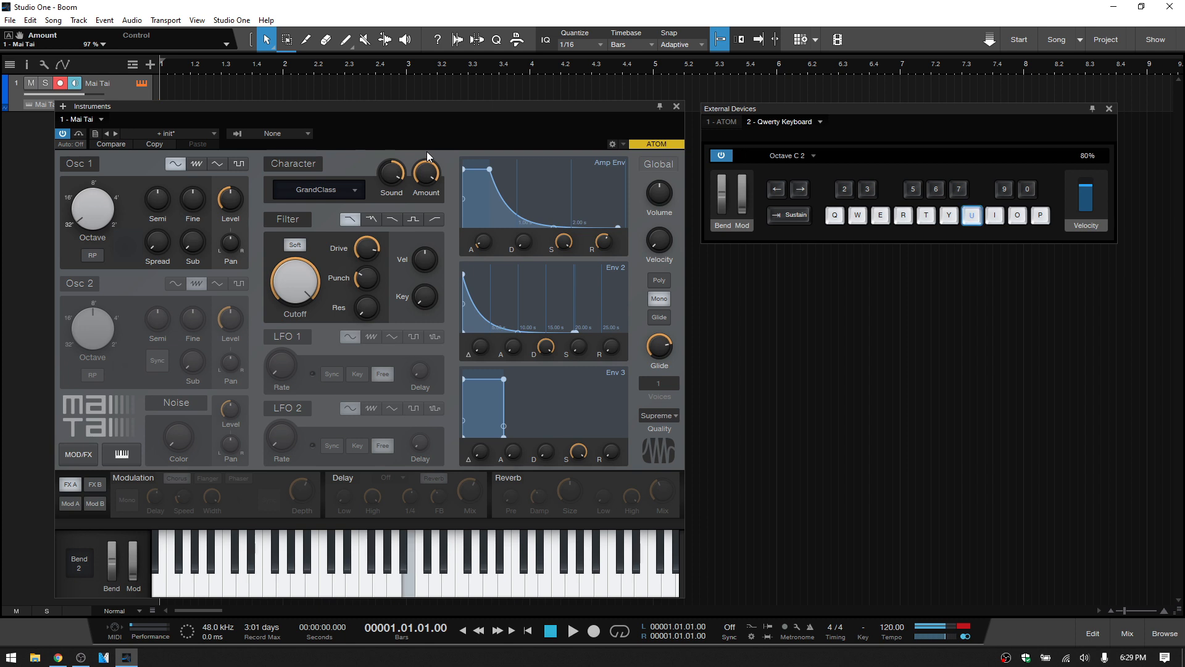
key("e")
key("e")
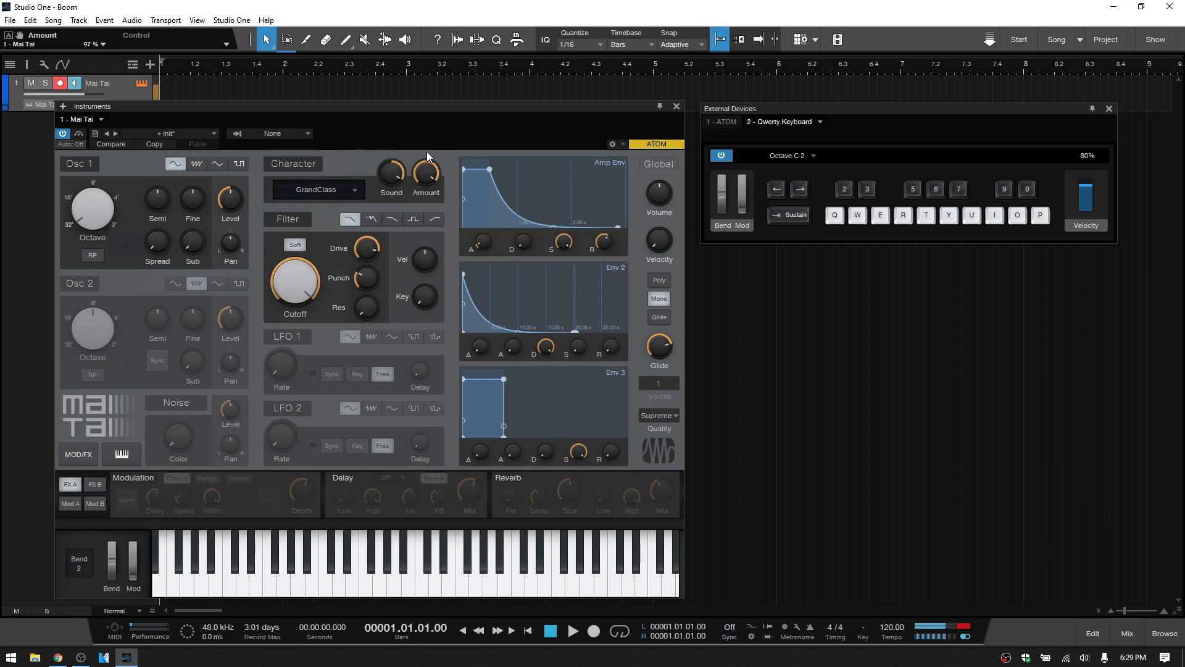
key("e")
key("3")
key("3")
key("3")
key("3")
Step: Try the Bassmoderator character and play high and low notes to audition it
left_click(355, 192)
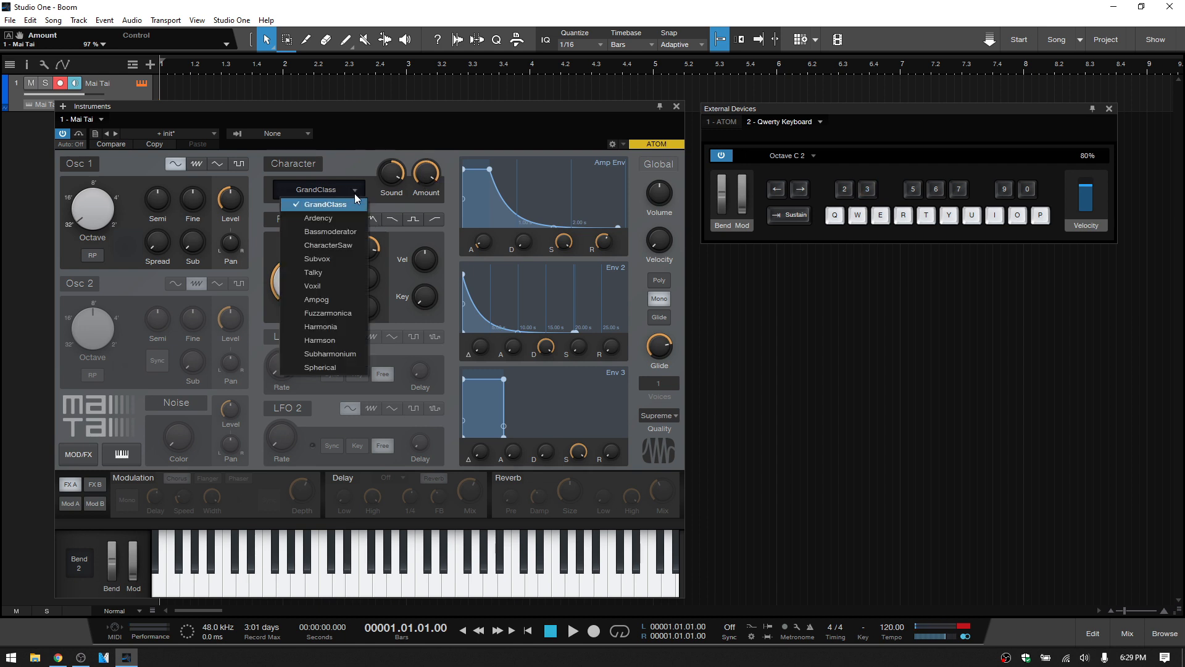
left_click(336, 235)
key("u")
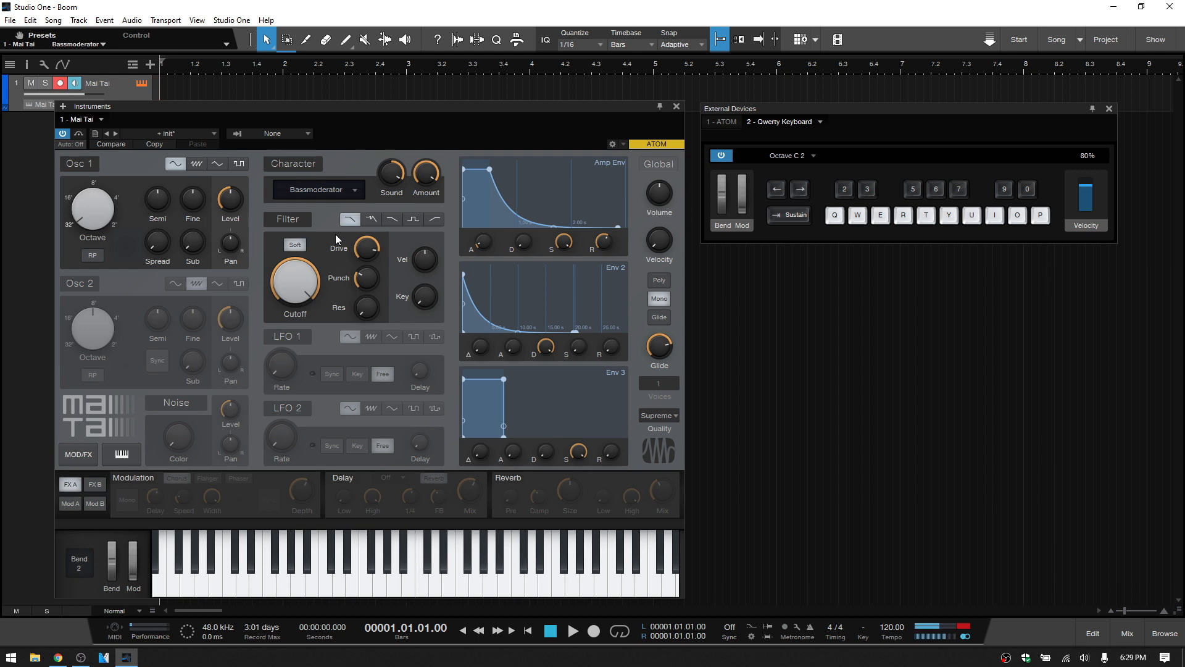
key("o")
key("r")
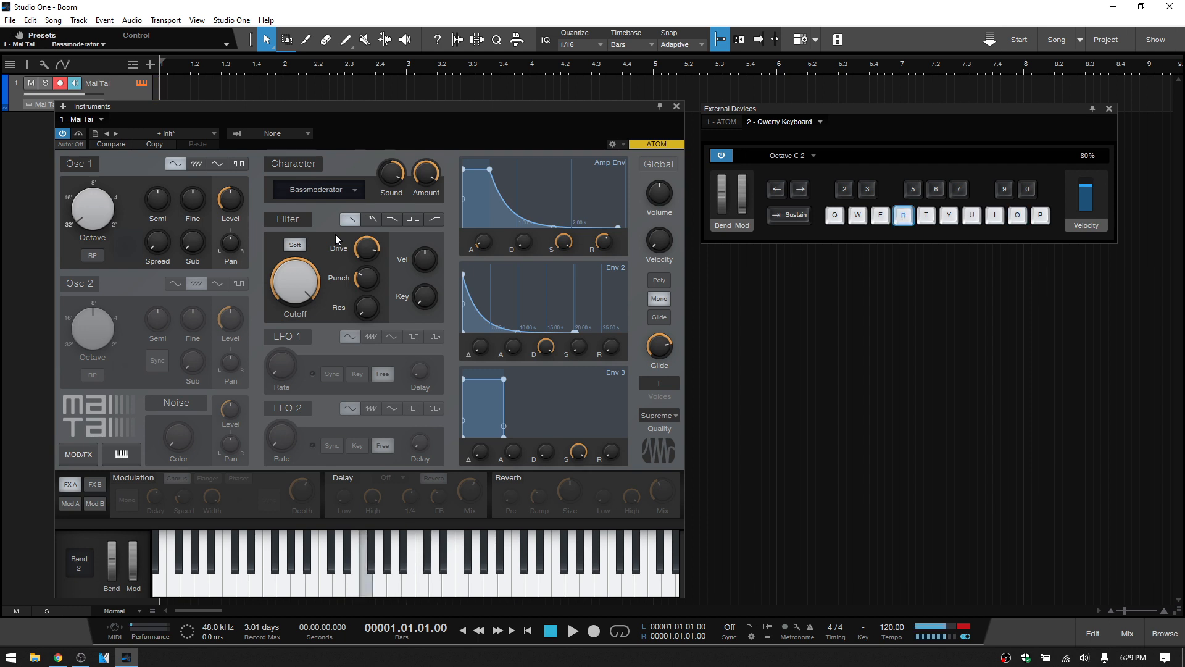
key("q")
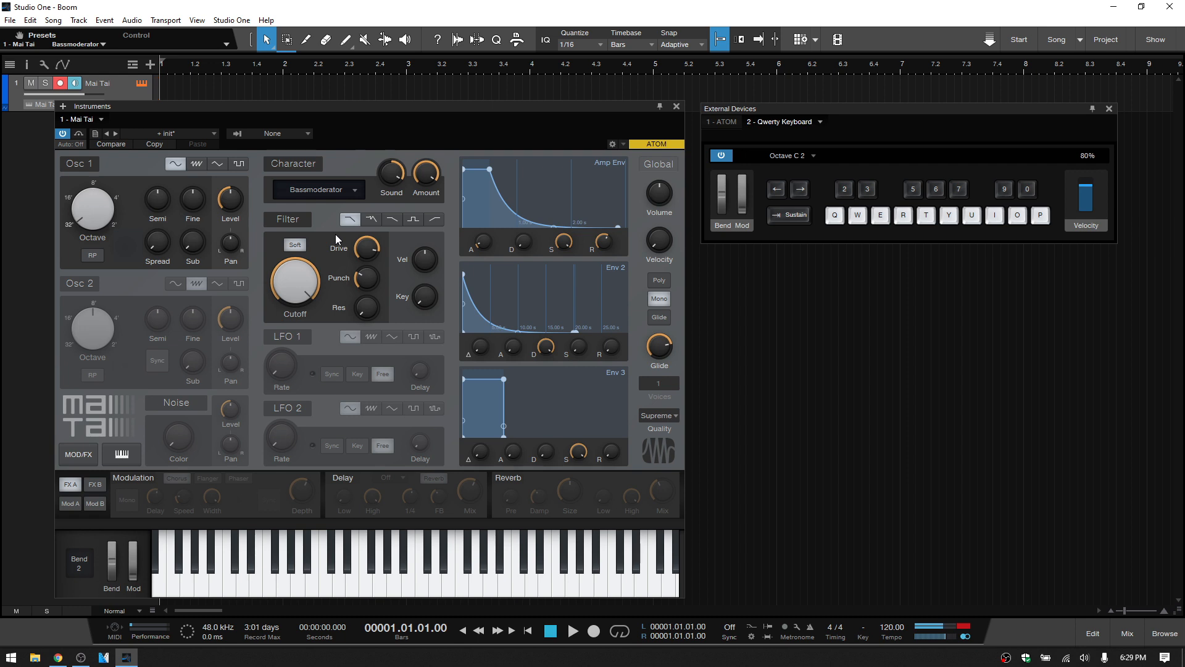
Step: Play a low bass line with repeated root notes to examine the Bassmoderator character
key("t")
key("r")
key("q")
key("r")
key("q")
key("q")
key("q")
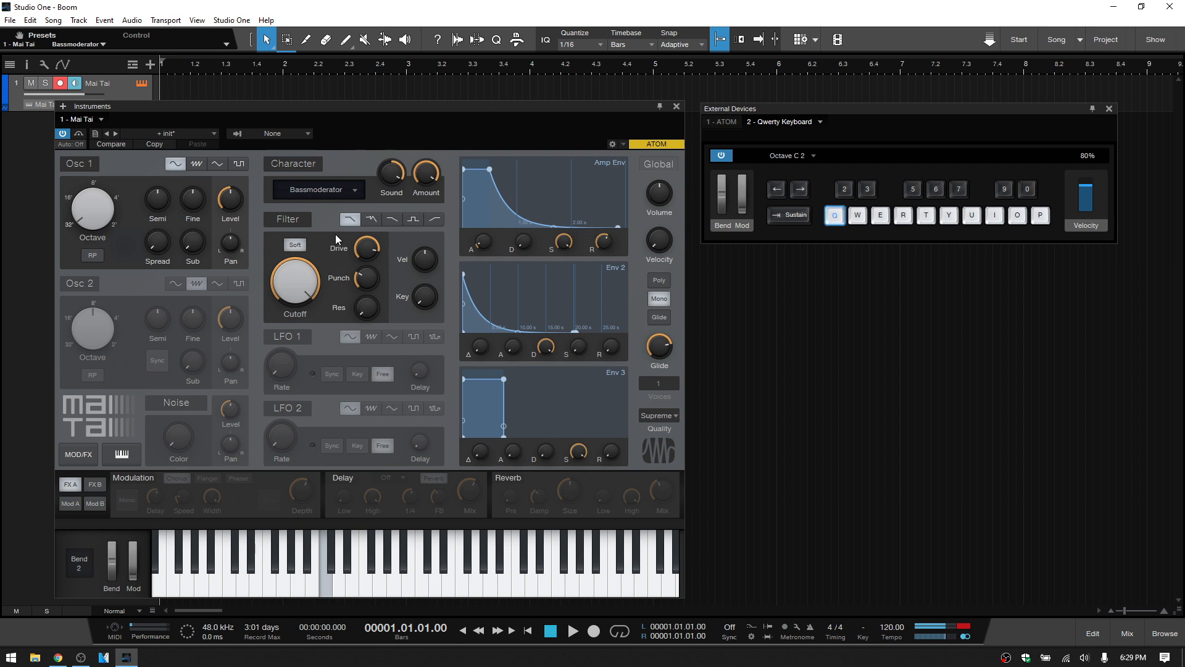
key("t")
key("r")
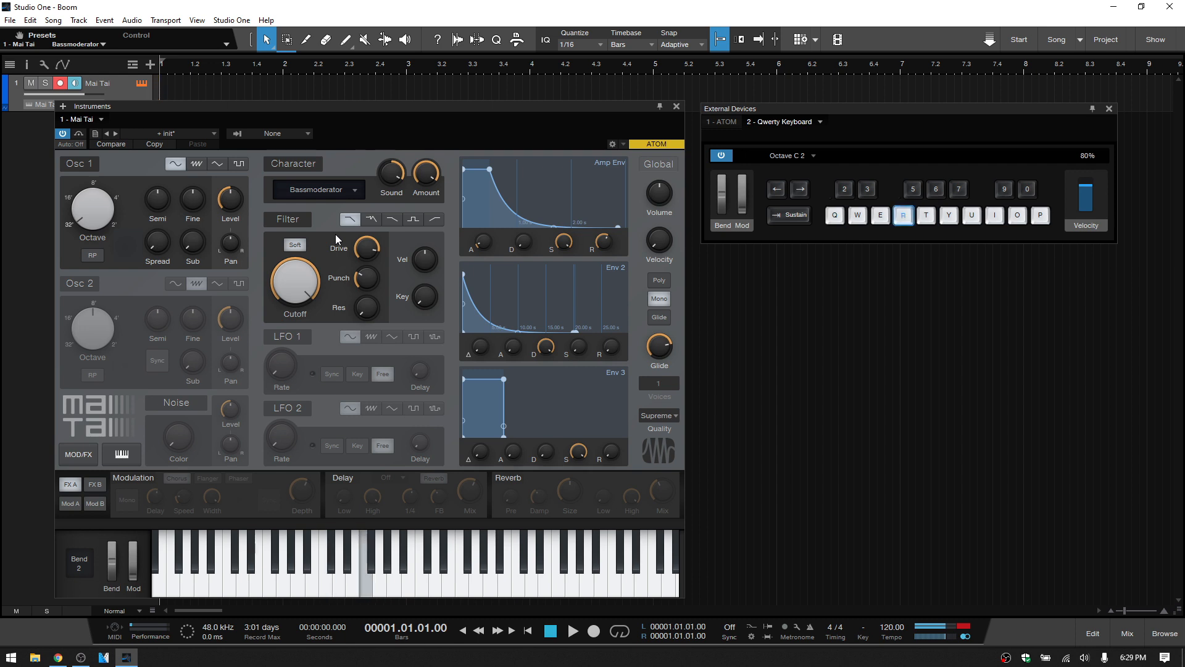
key("q")
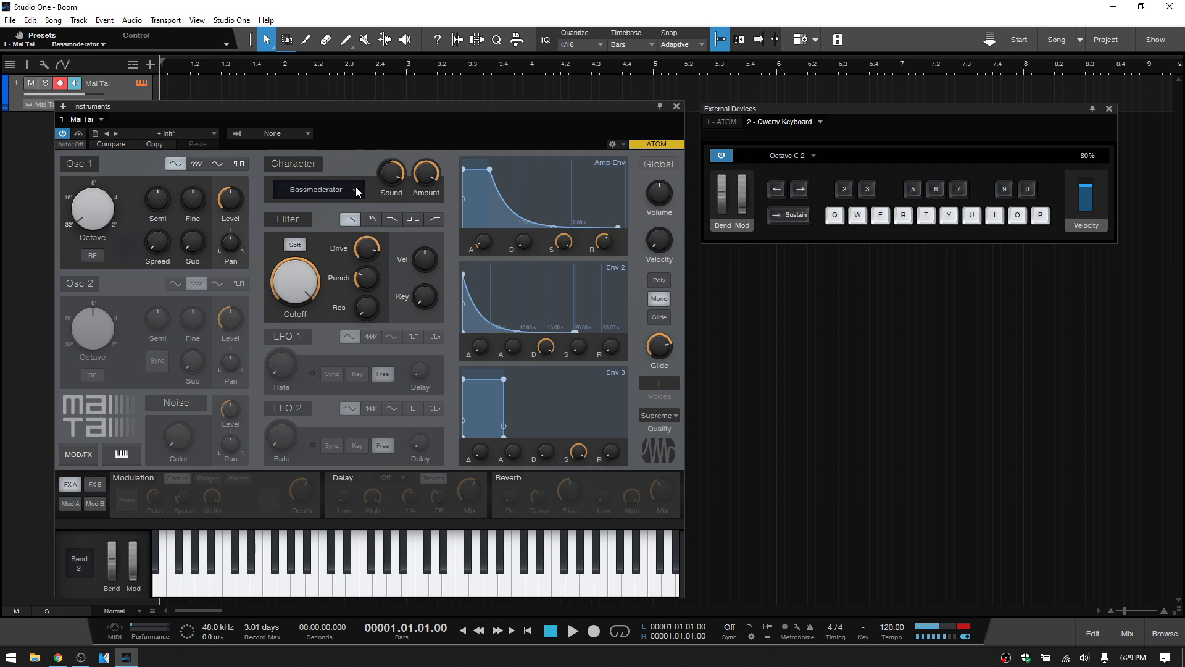
Step: Try the Subvox character and play a few notes to audition it
left_click(356, 188)
left_click(320, 258)
key("r")
key("u")
key("e")
Step: Try the Voxil character and play high notes alternating with repeated low notes to audition it
left_click(357, 192)
left_click(335, 287)
key("y")
key("y")
key("3")
key("3")
key("3")
key("e")
key("t")
key("3")
key("3")
key("3")
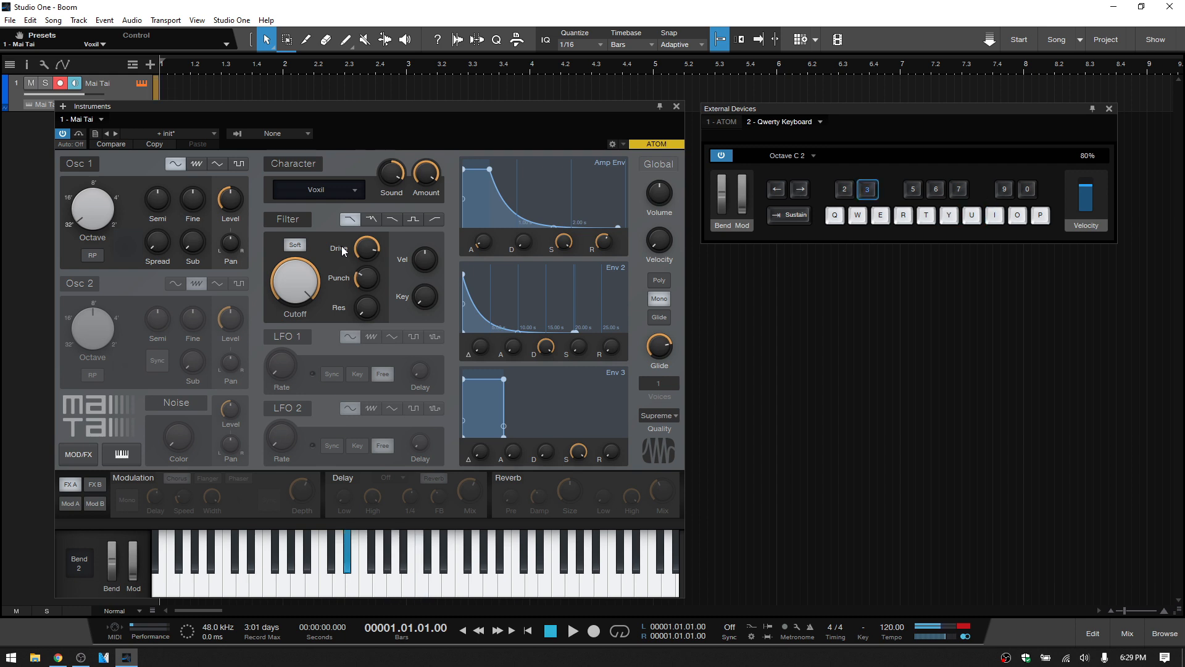
Step: Play a descending bass line with repeated low notes to examine the Voxil character
key("y")
key("i")
key("3")
key("3")
key("3")
key("w")
key("w")
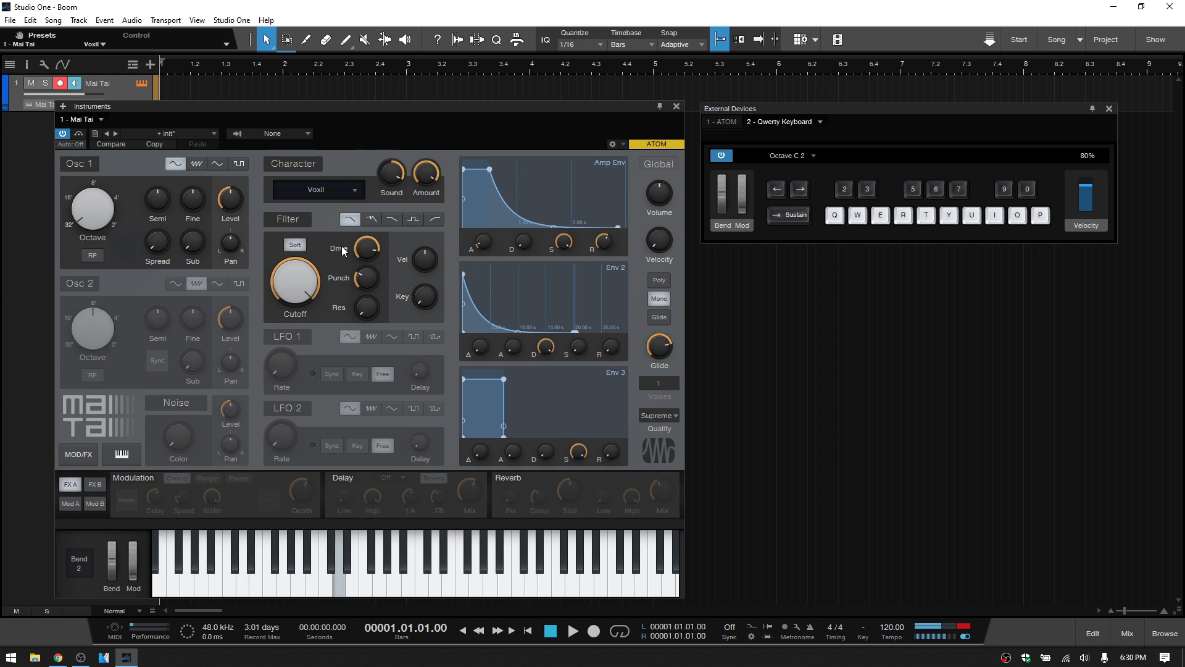
key("w")
key("q")
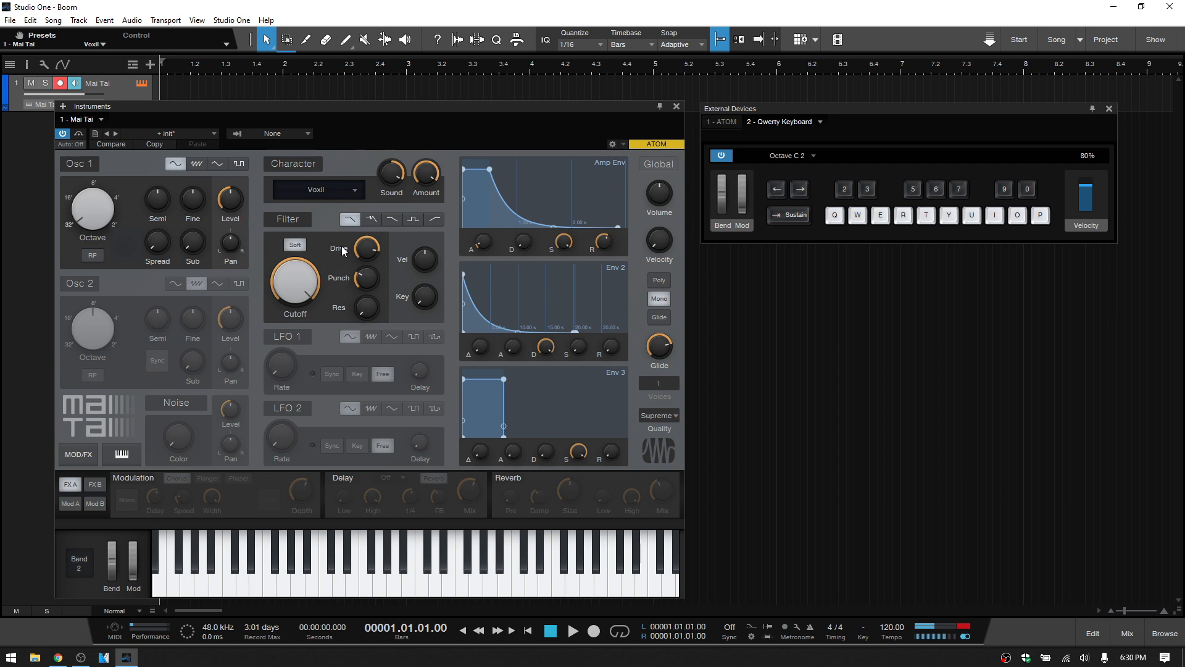
Step: Switch the Character to Fuzzarmonica and play repeated high and low notes to audition it
left_click(358, 191)
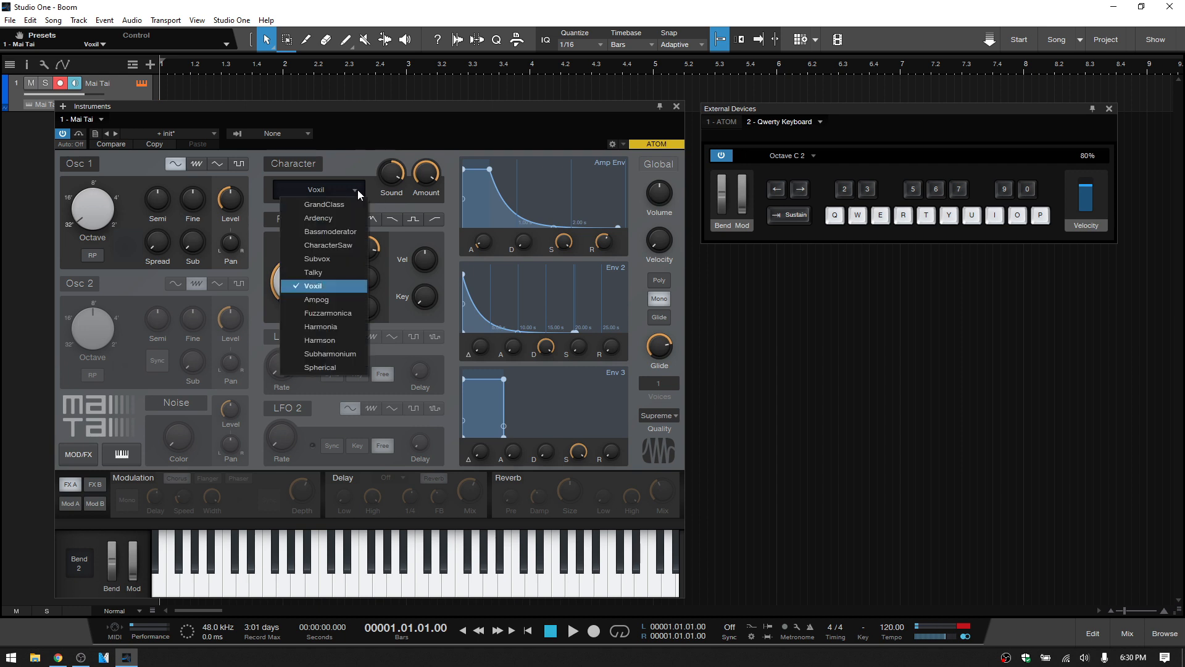
left_click(320, 321)
key("u")
key("u")
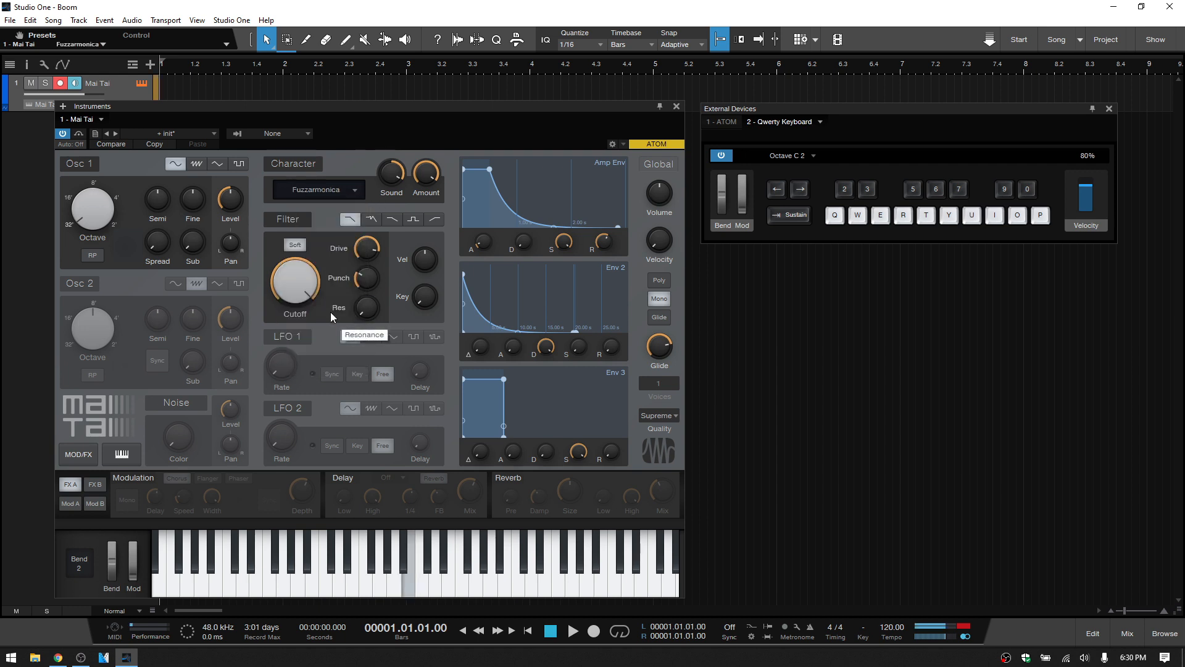
key("e")
key("e")
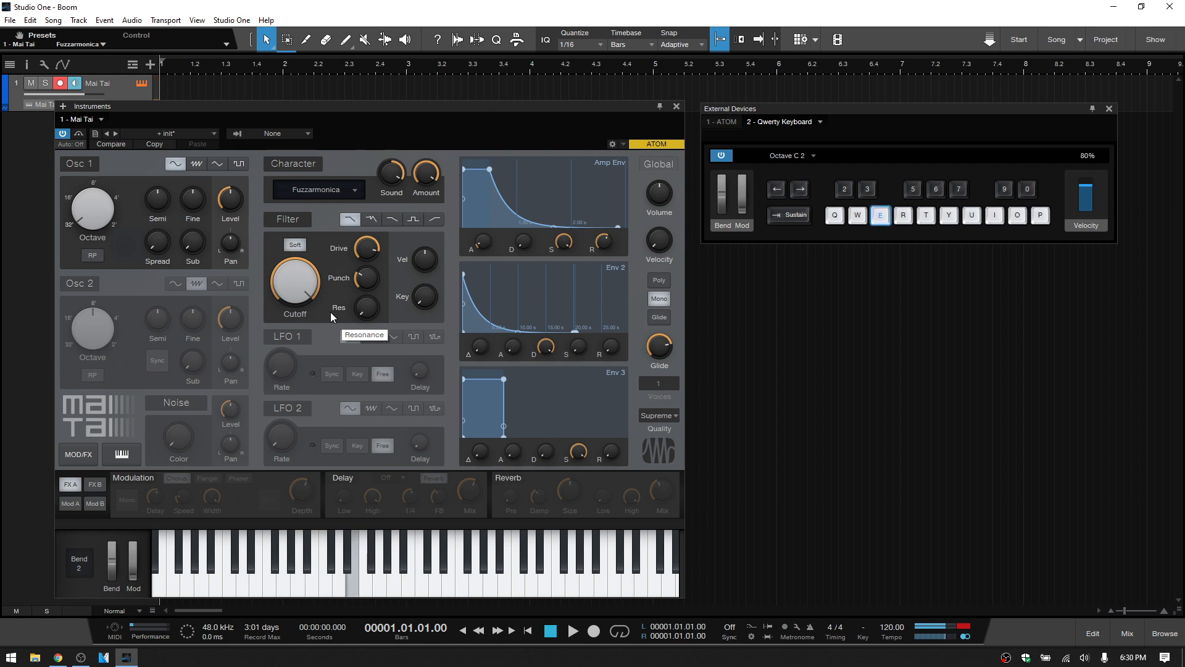
Step: Play a melodic pattern alternating high and low notes to examine the Fuzzarmonica character
key("o")
key("i")
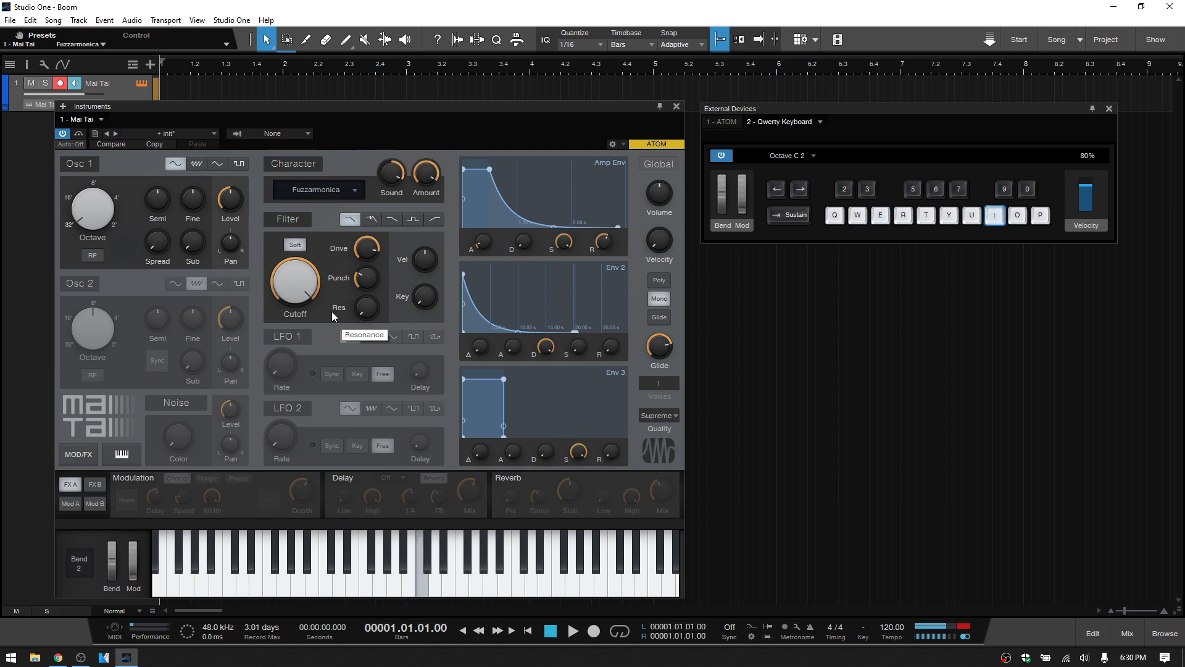
key("u")
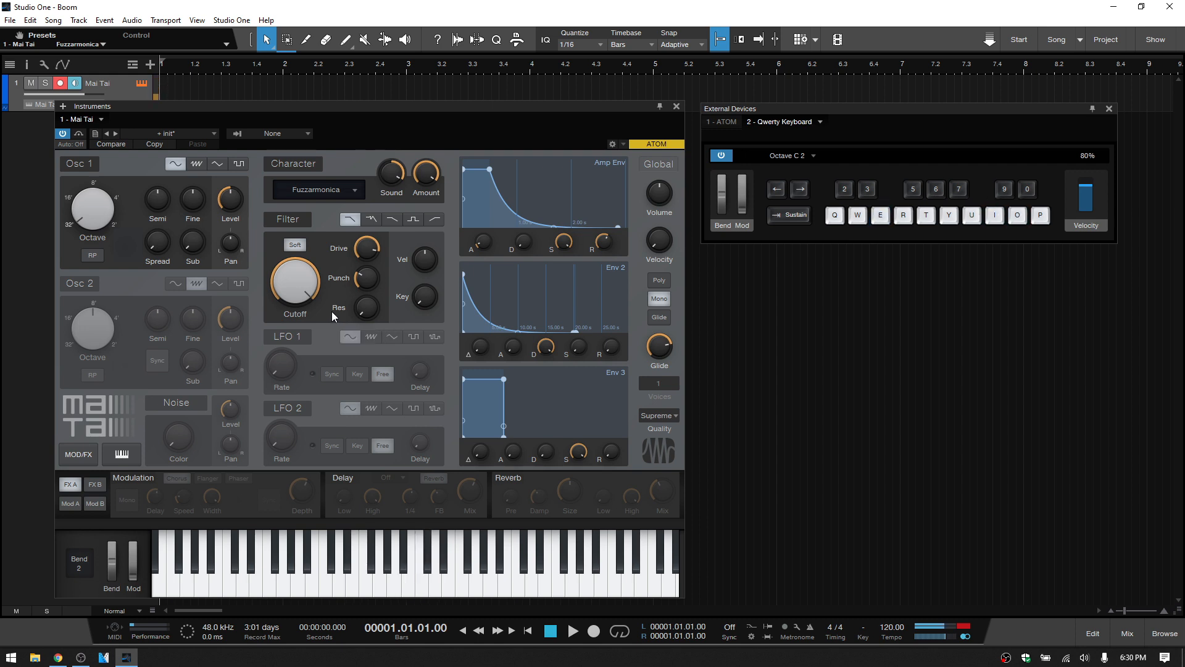
key("u")
key("e")
key("e")
key("o")
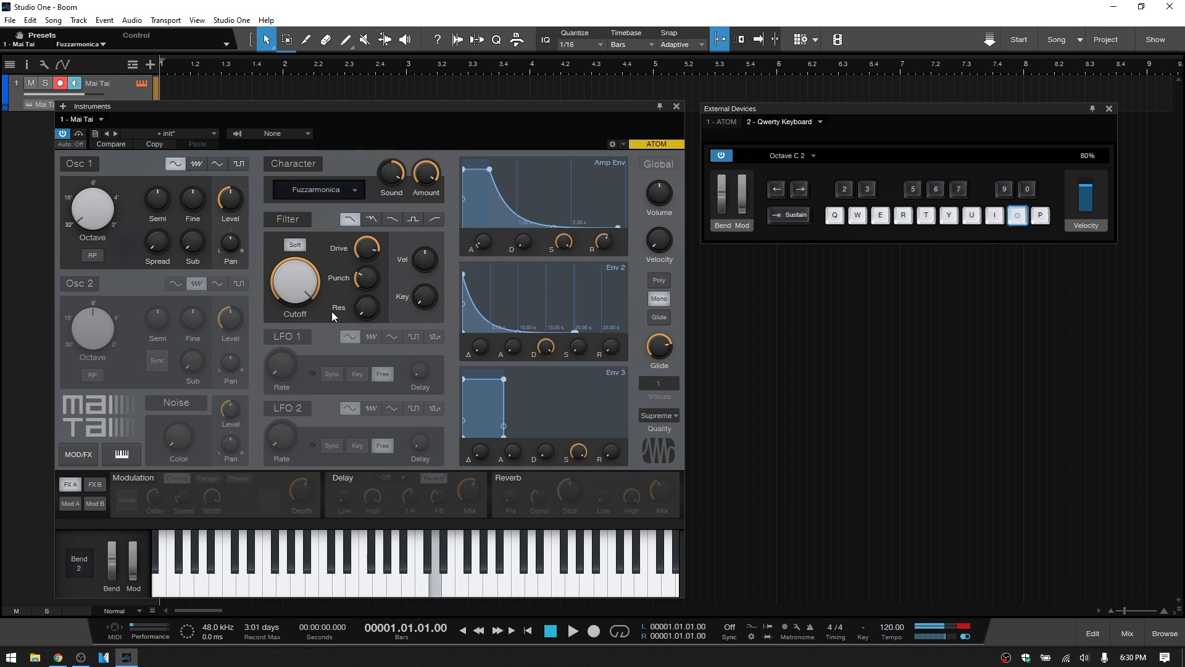
Step: Play the last notes with the Fuzzarmonica character, and examine the list of Character models and the Sound and Amount controls
key("o")
key("i")
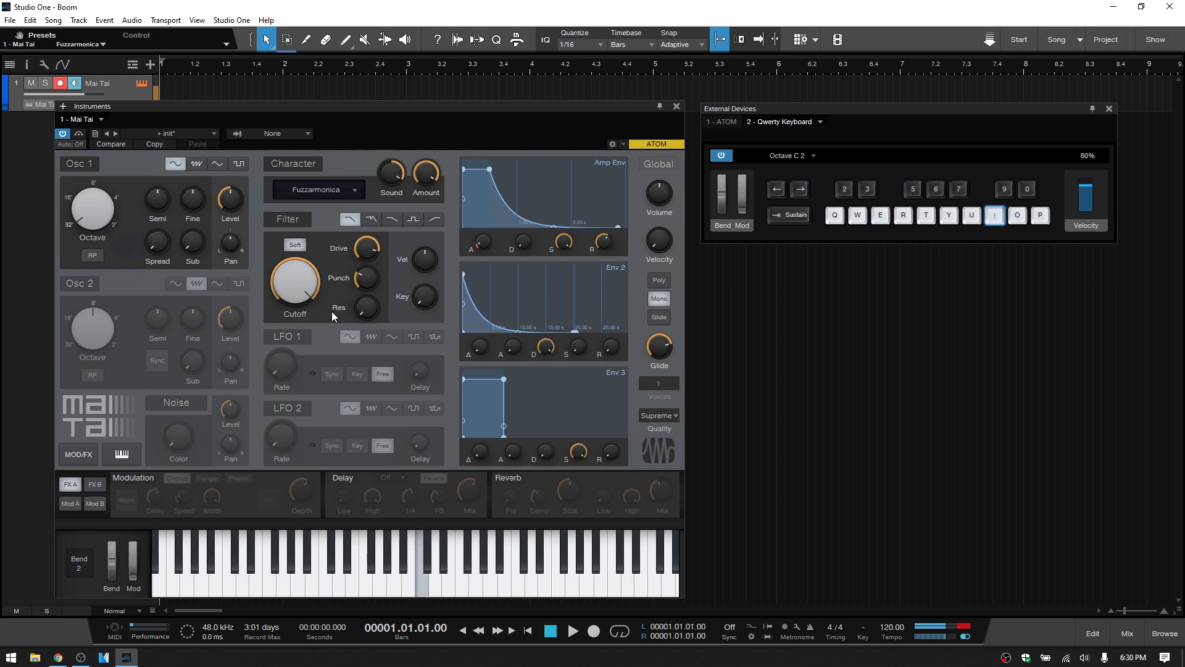
key("i")
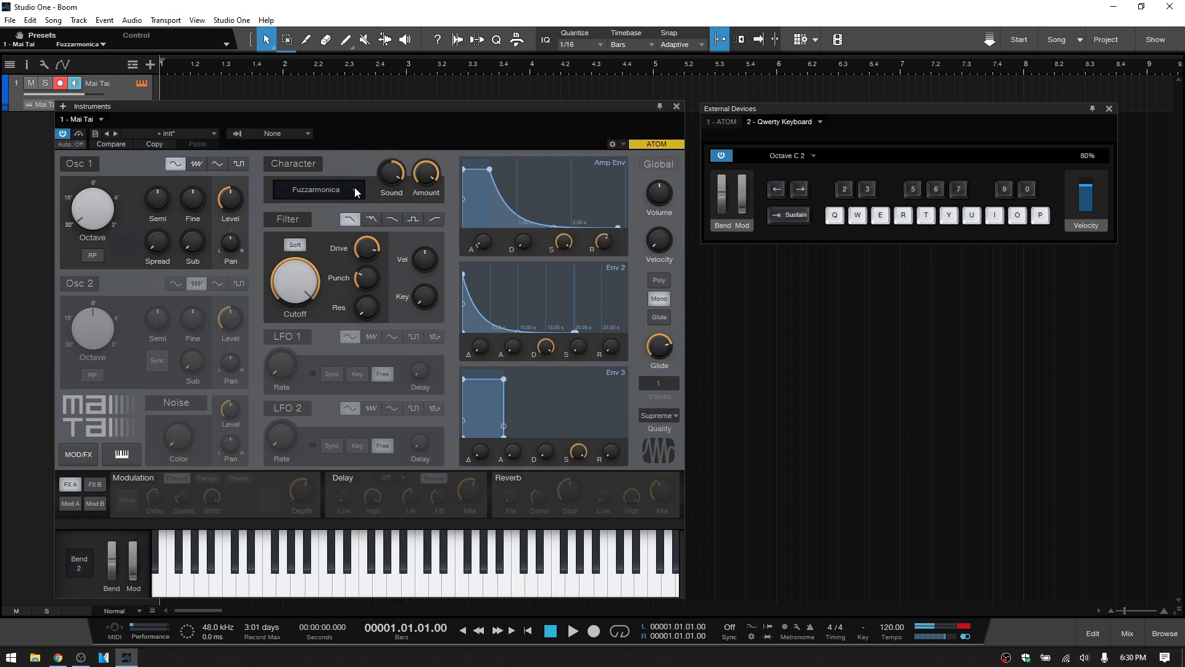
left_click(354, 191)
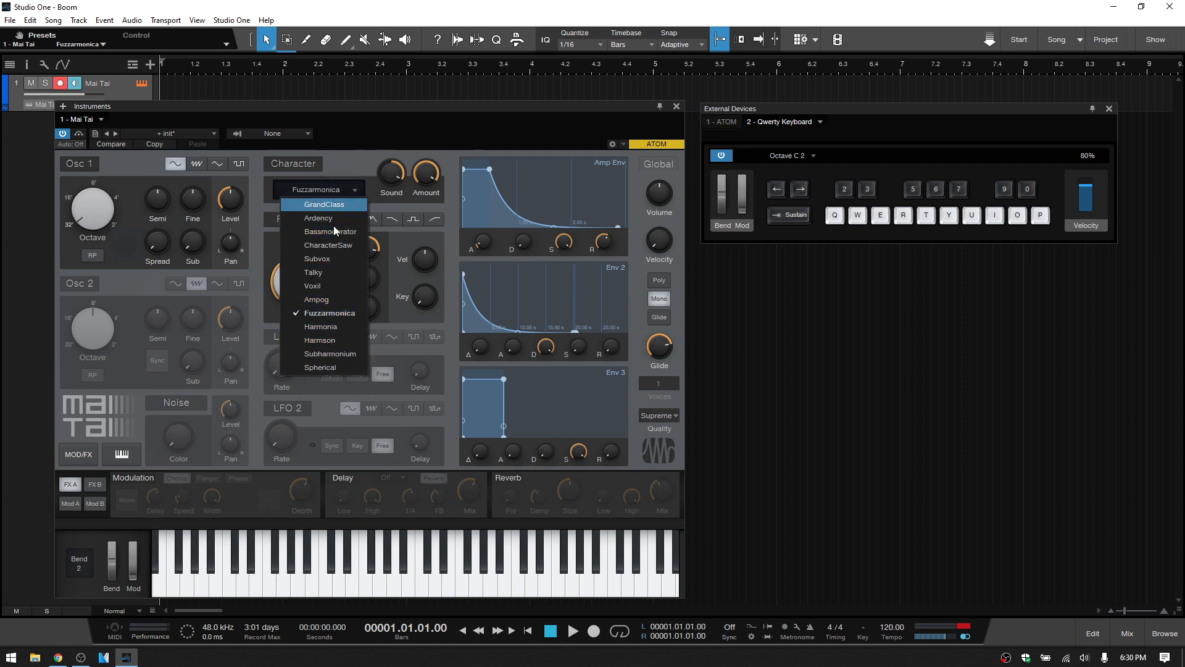
left_click(347, 158)
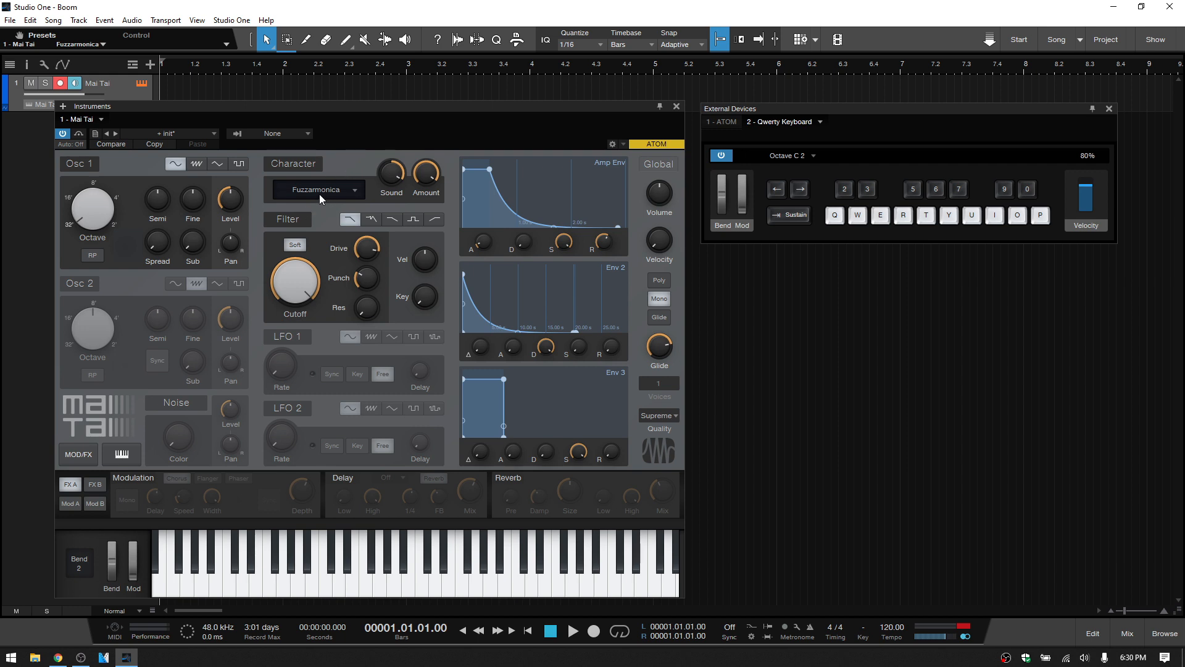
left_click_drag(391, 174, 425, 197)
Step: Enable the Distortion effect in the FX B section with the Fuzz type and raise its Drive to 96%
left_click(94, 484)
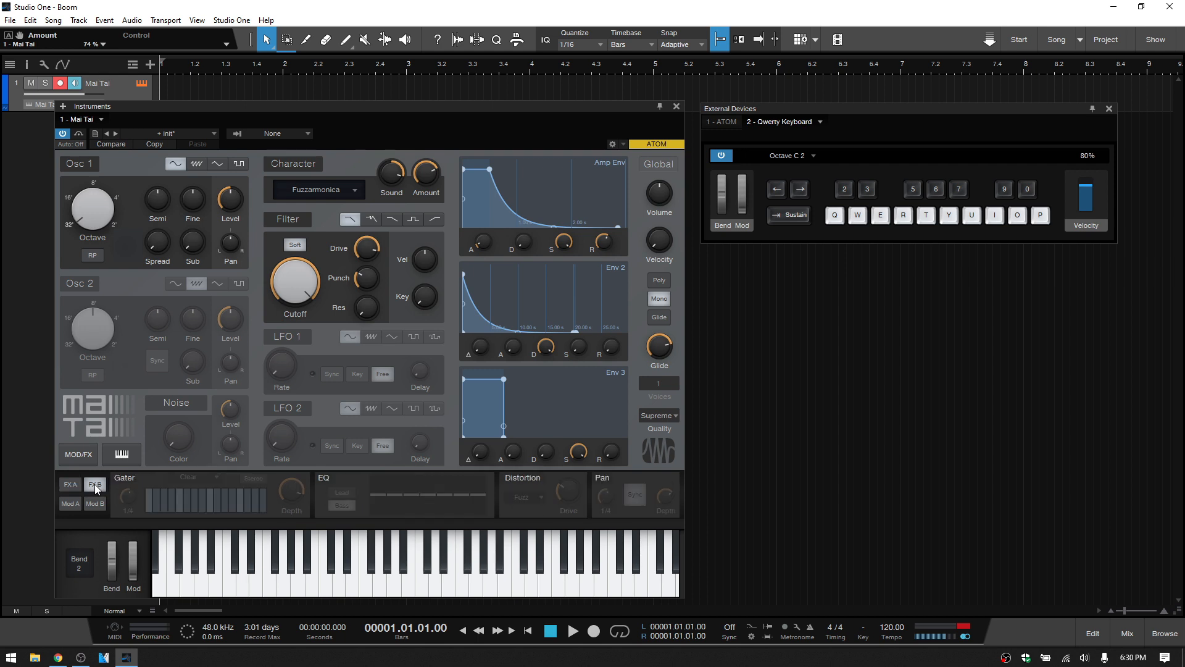
left_click(522, 478)
key("o")
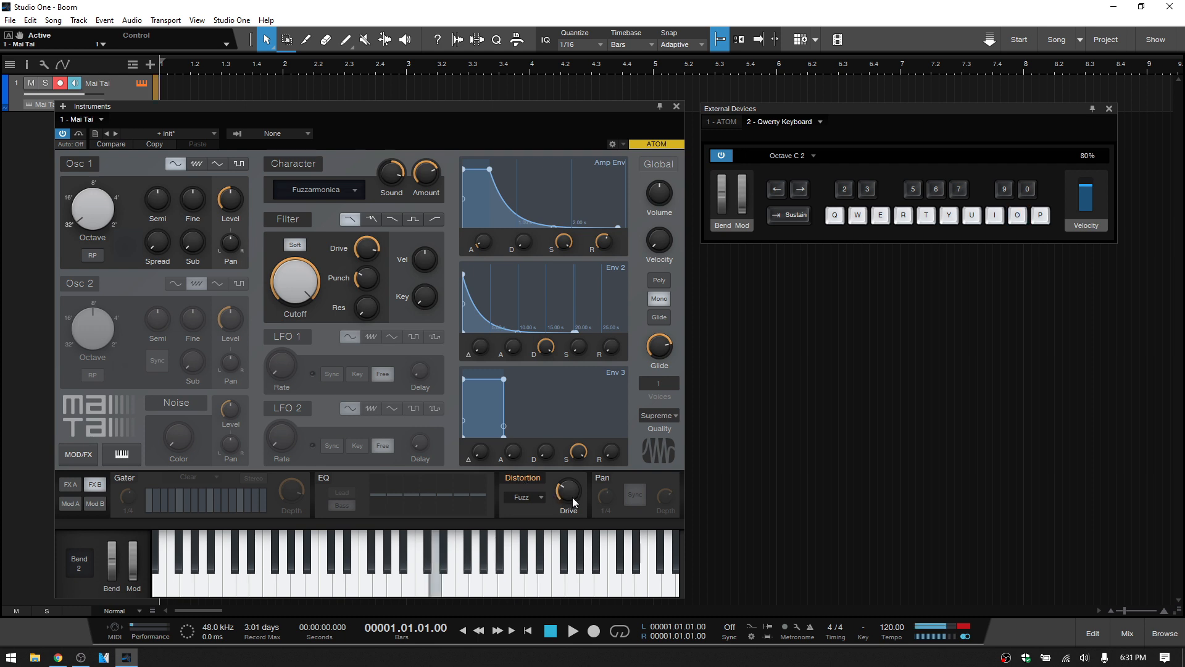
left_click_drag(571, 495, 575, 420)
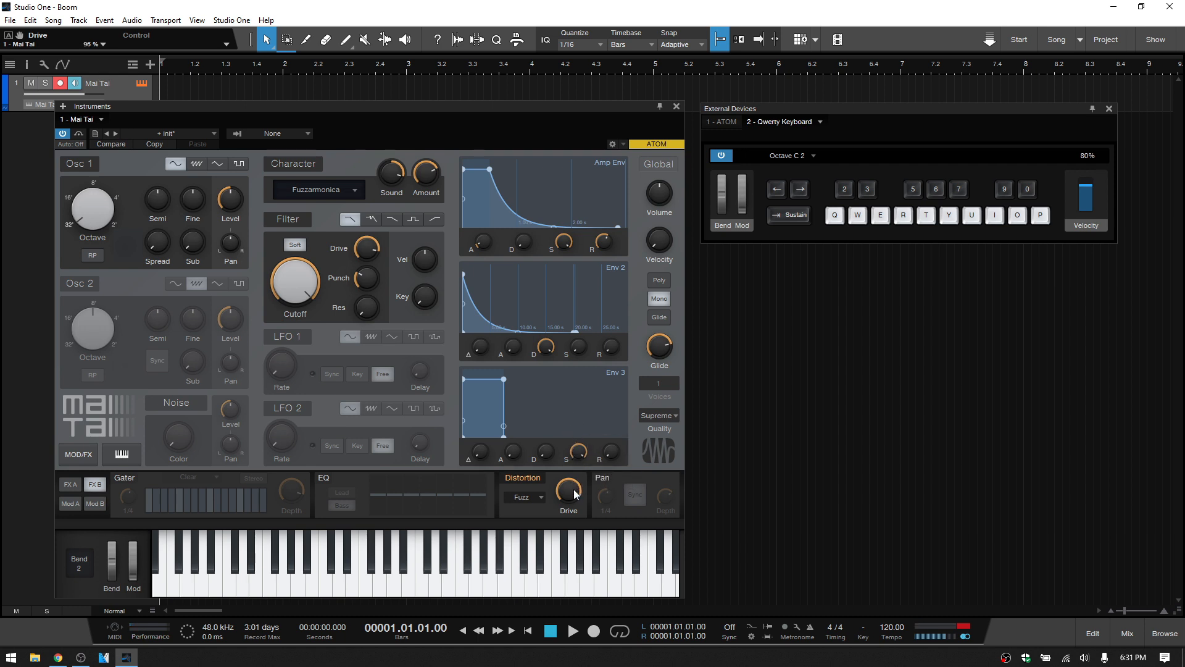
Step: Play a high D followed by G and low E notes to audition the Fuzz distortion
mouse_move(574, 489)
key("o")
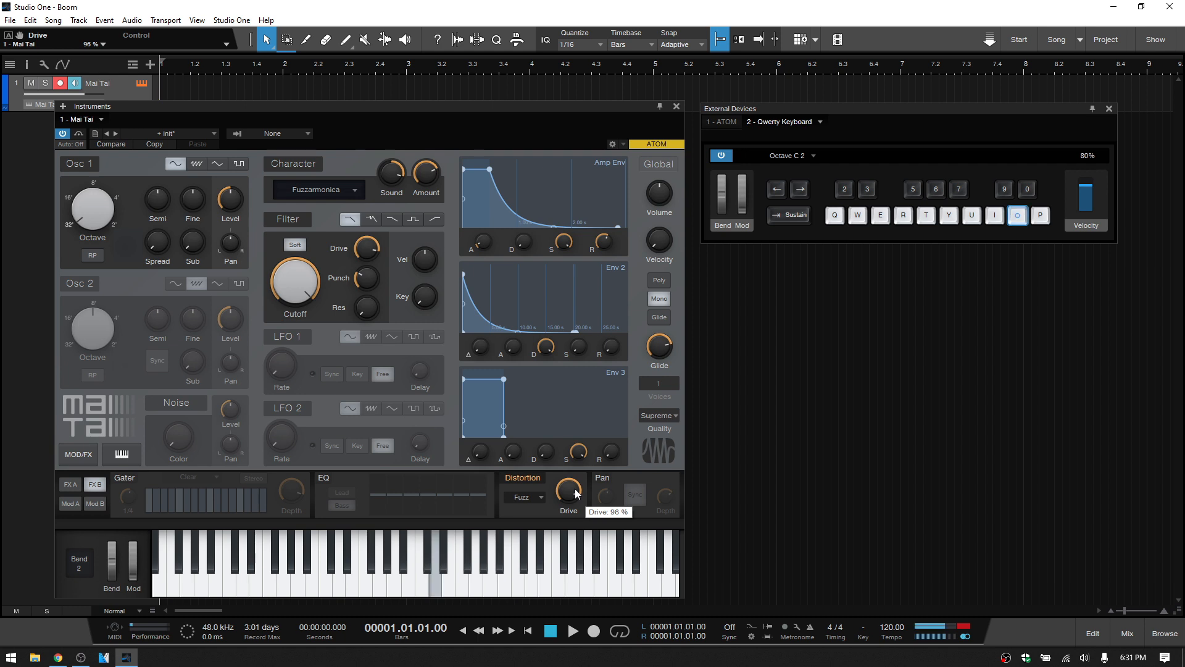
key("t")
key("t")
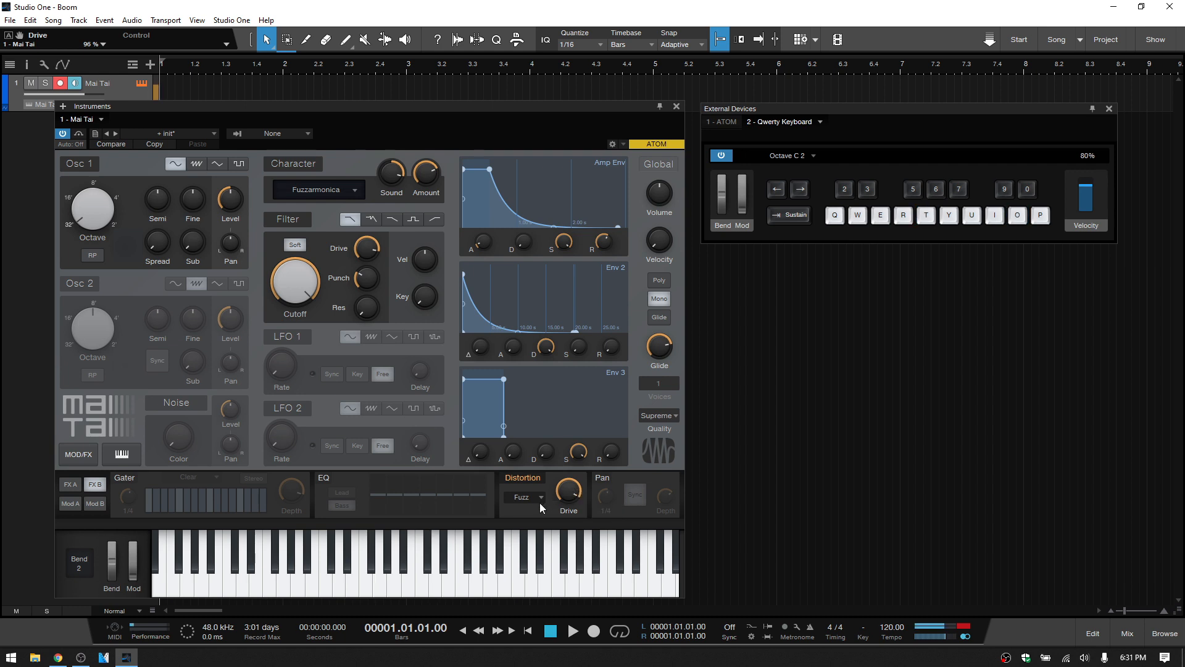
key("e")
Step: Try the Transistor distortion type and play repeated G notes alternating with B to audition it
left_click(541, 498)
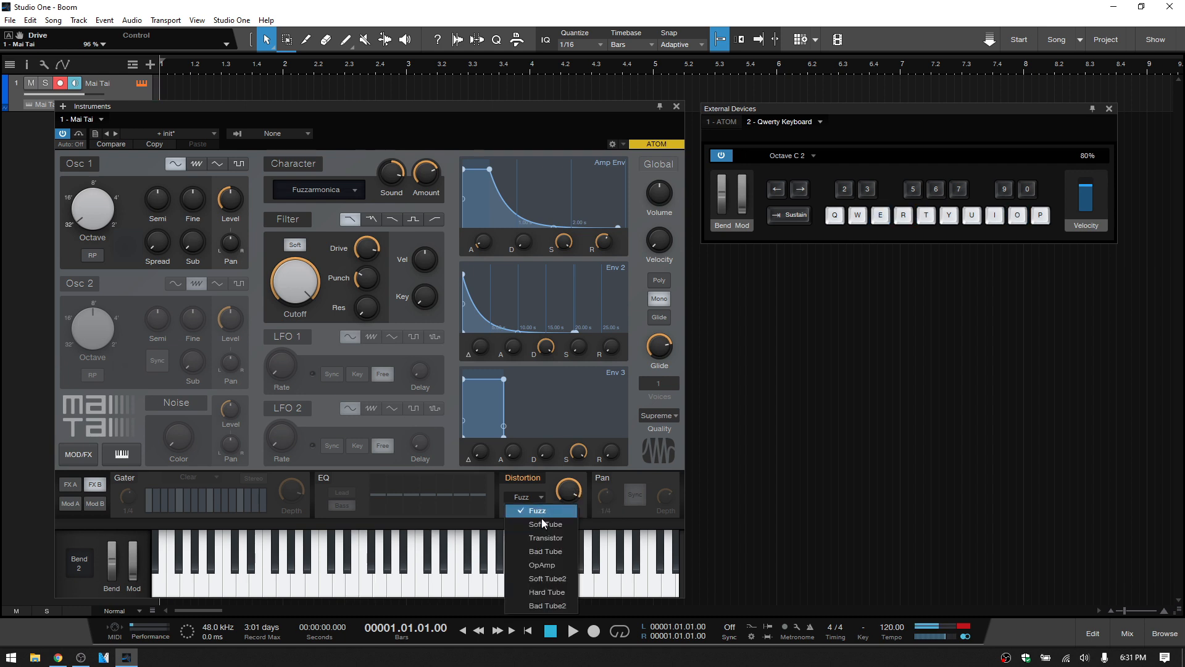
left_click(544, 538)
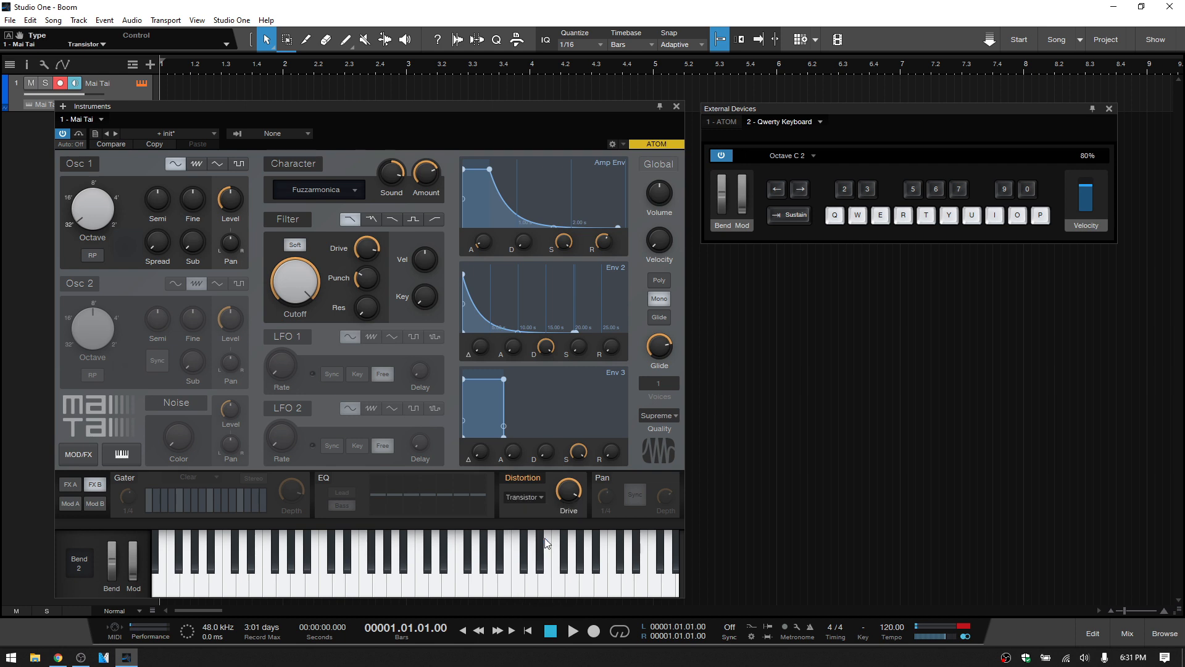
key("t")
key("t")
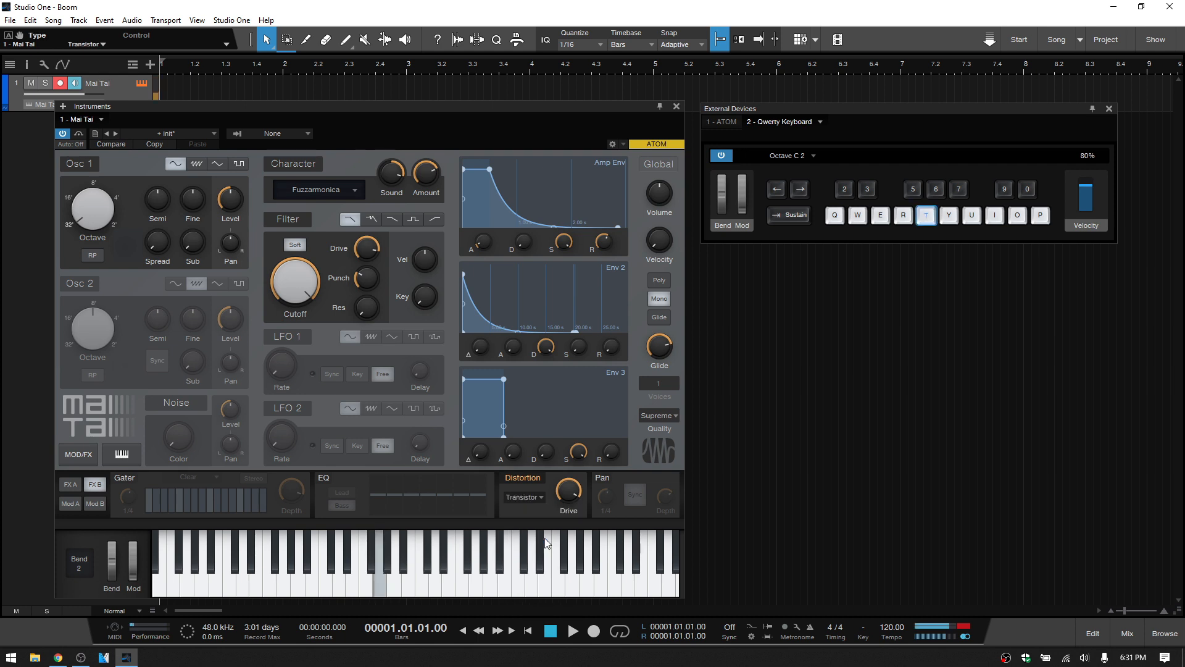
key("u")
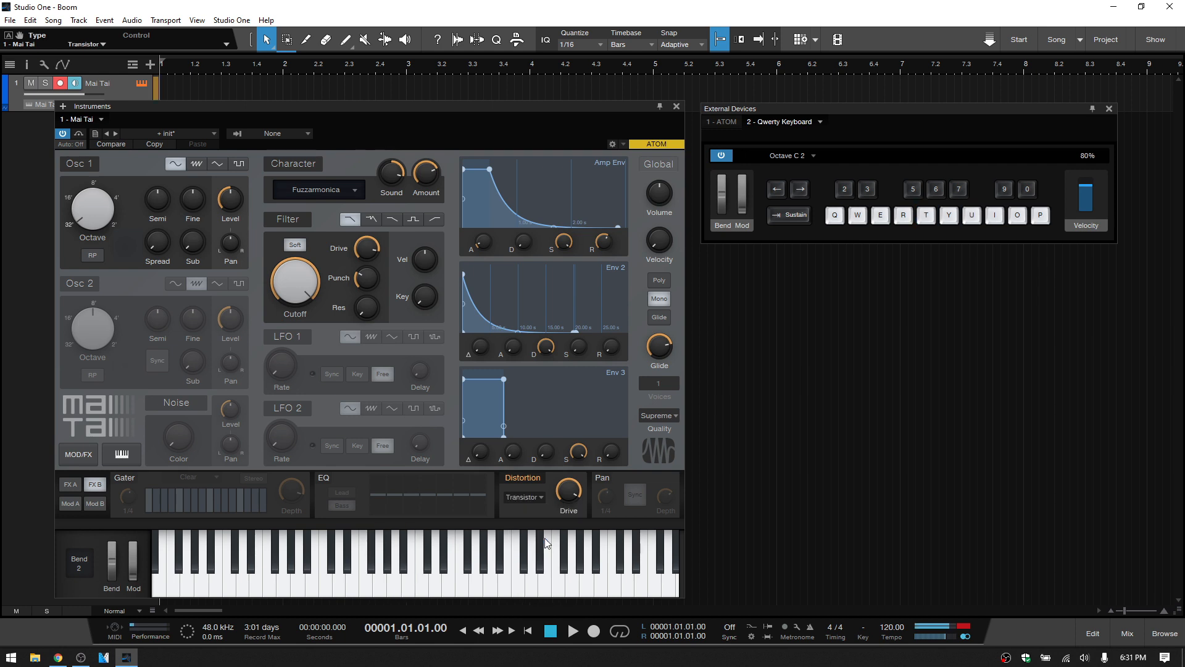
key("t")
key("t")
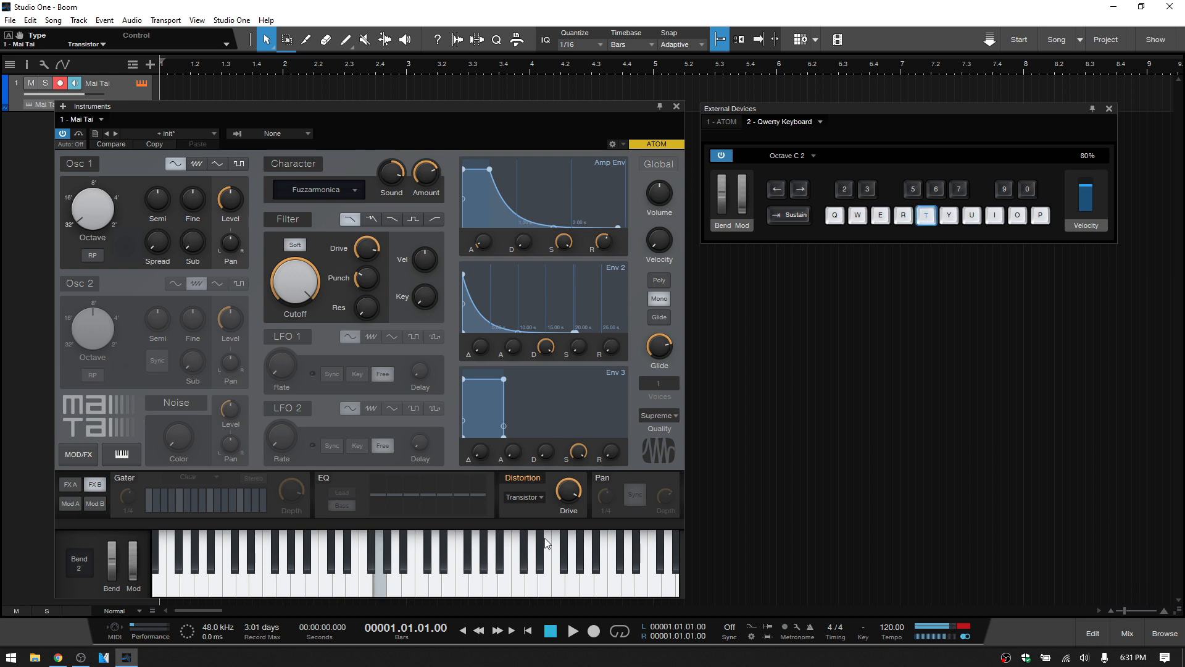
key("t")
key("u")
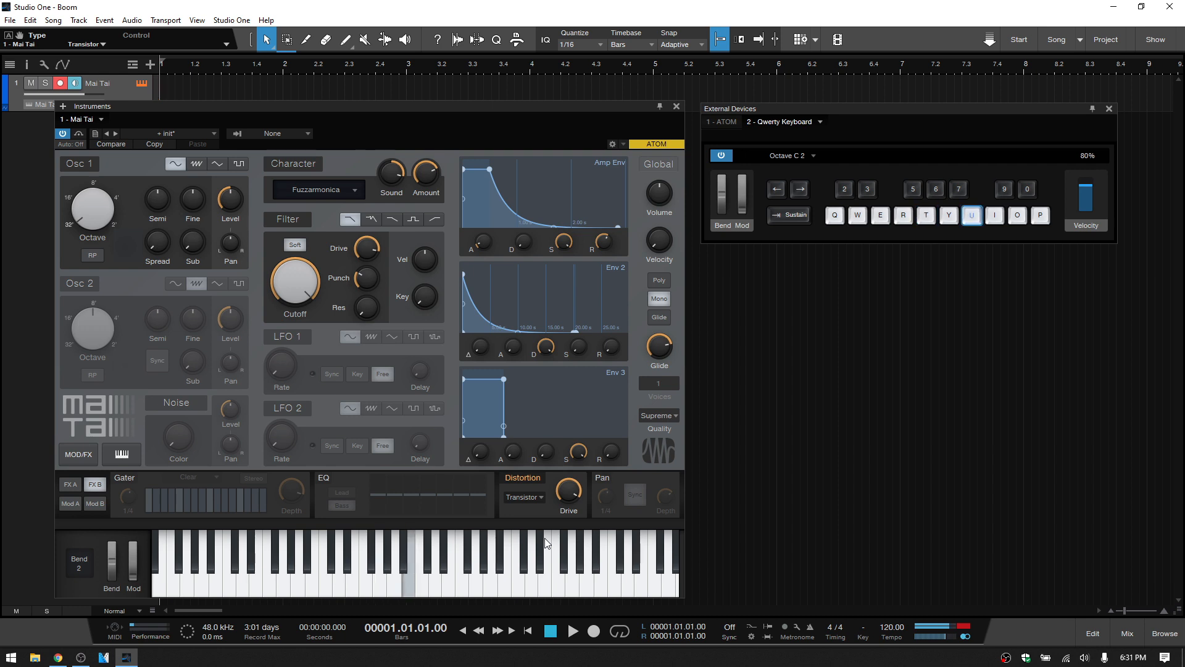
Step: Play paired low notes around repeated G notes and a B to examine the Transistor distortion
key("w")
key("w")
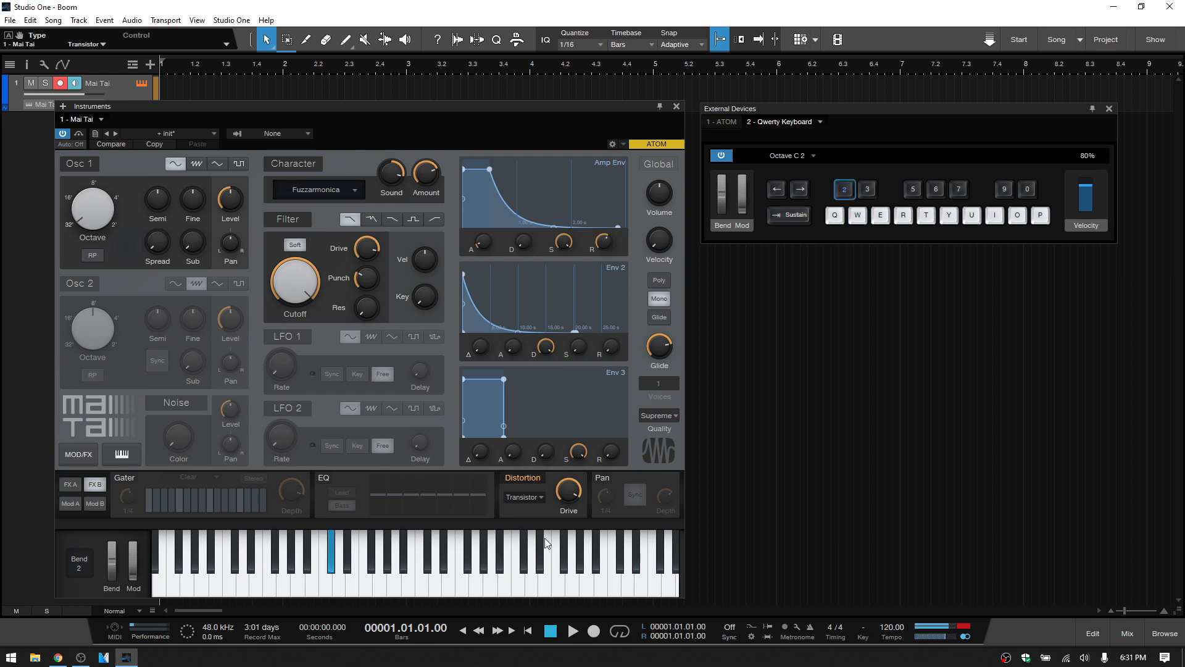
key("2")
key("2")
key("t")
key("t")
key("t")
key("u")
key("e")
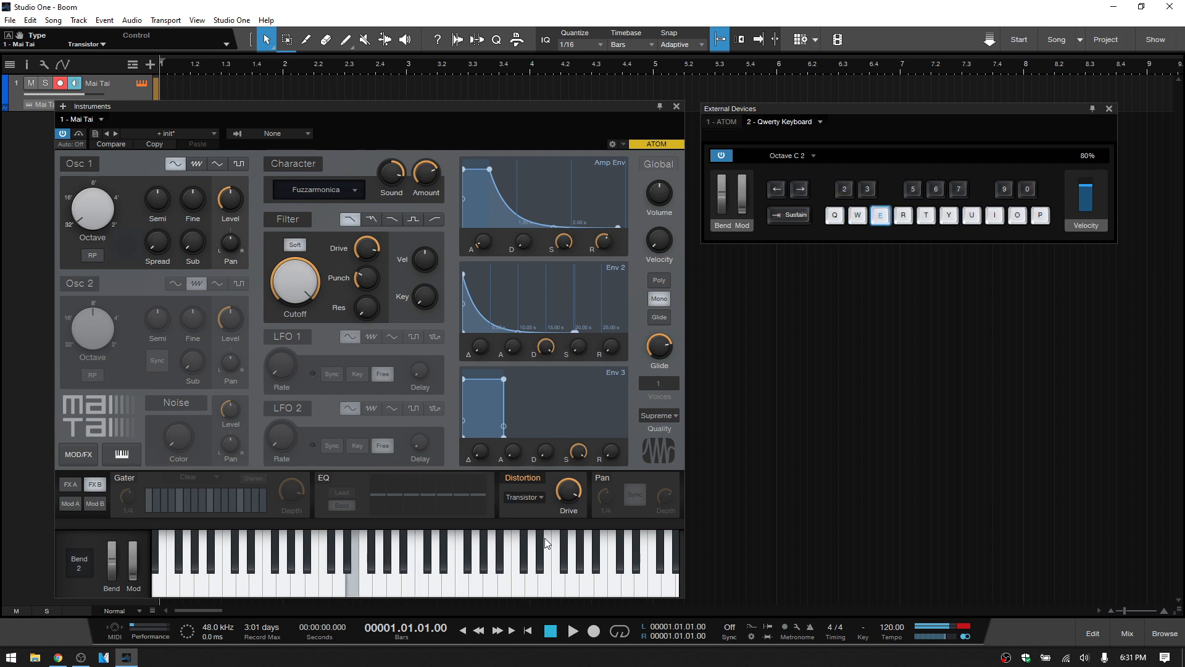
key("e")
key("3")
key("3")
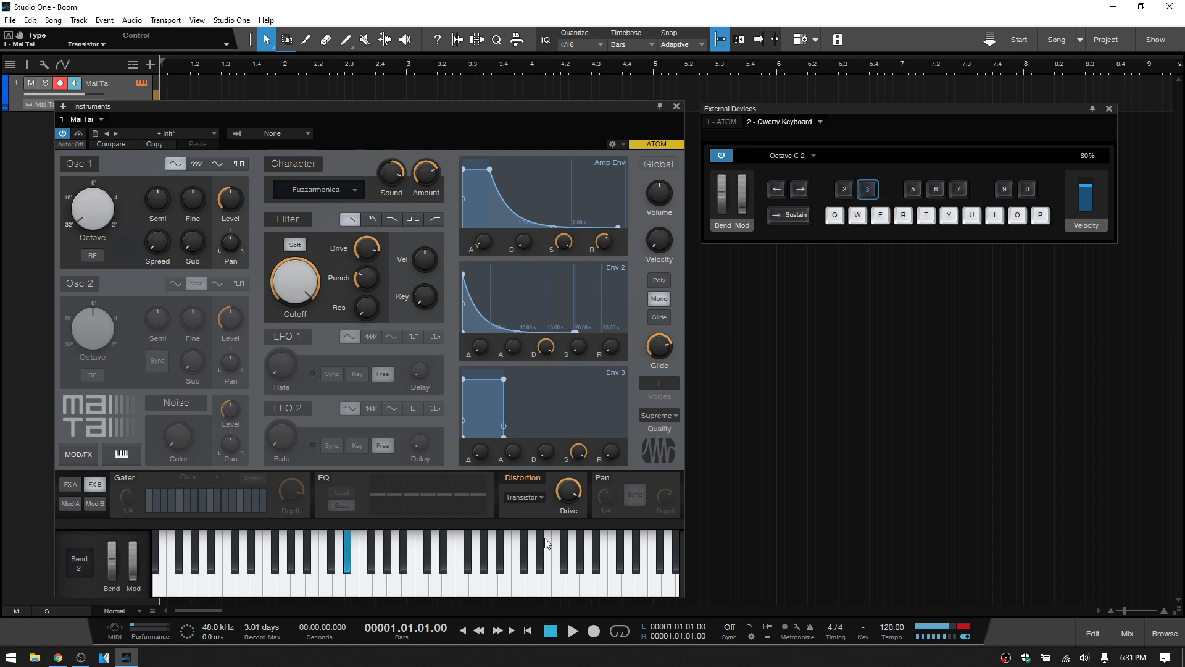
left_click(545, 538)
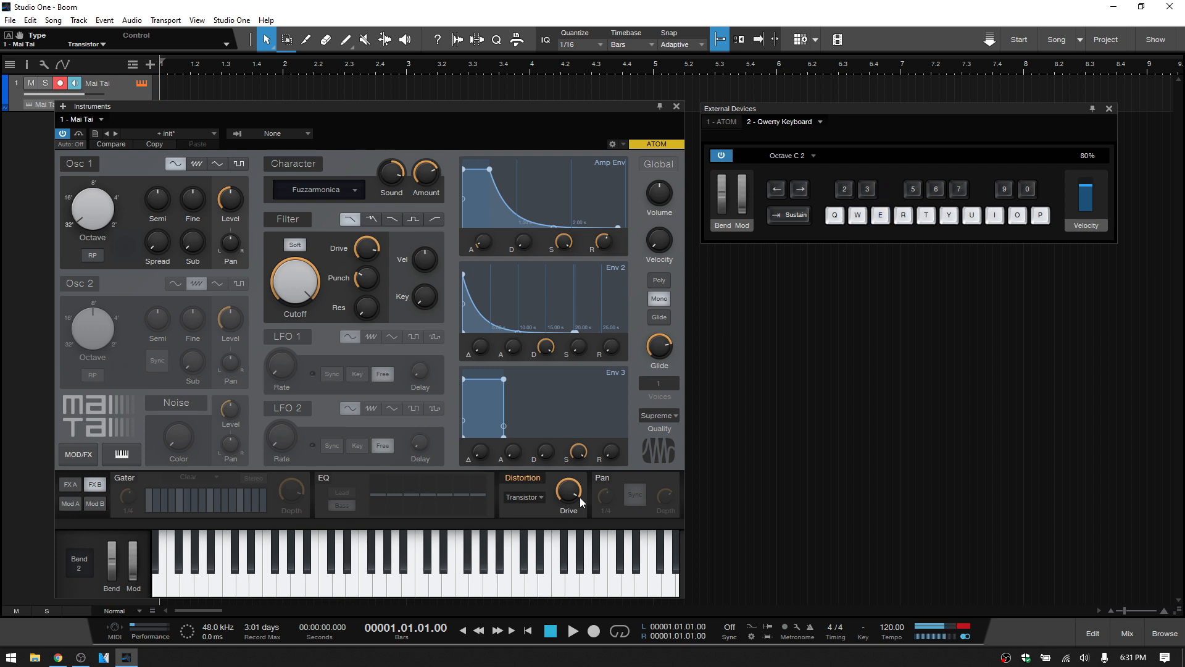
Step: Try the Bad Tube distortion type and play a repeating pattern of high C, F, A and low C notes
left_click(525, 496)
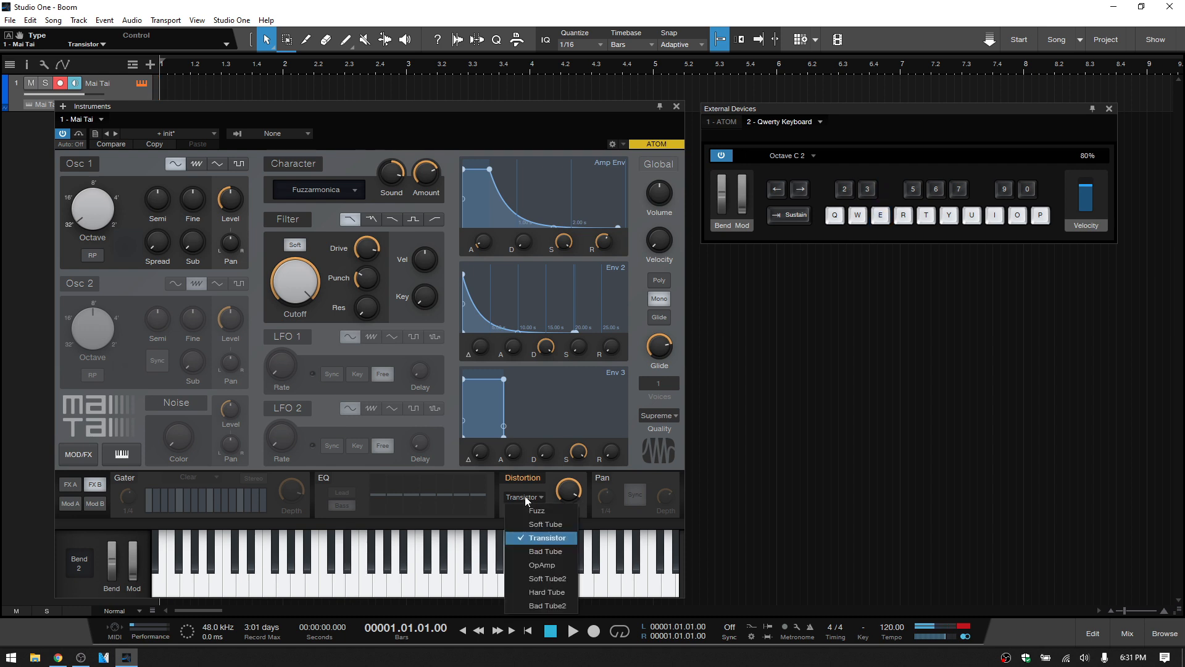
left_click(539, 551)
key("i")
key("r")
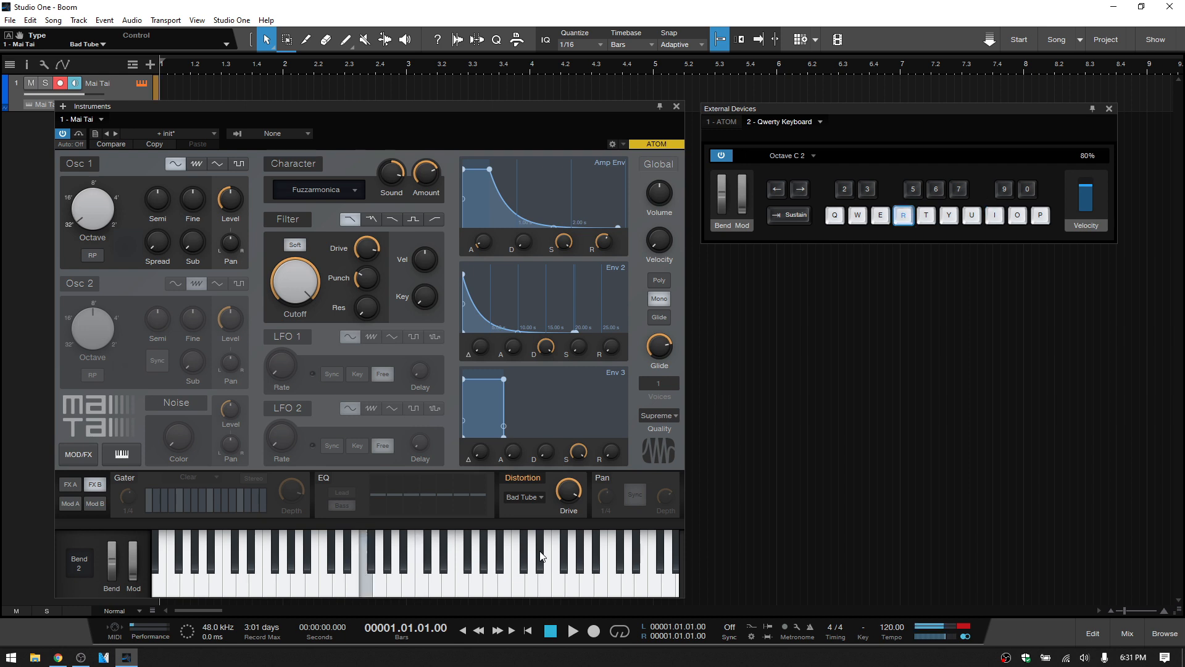
key("y")
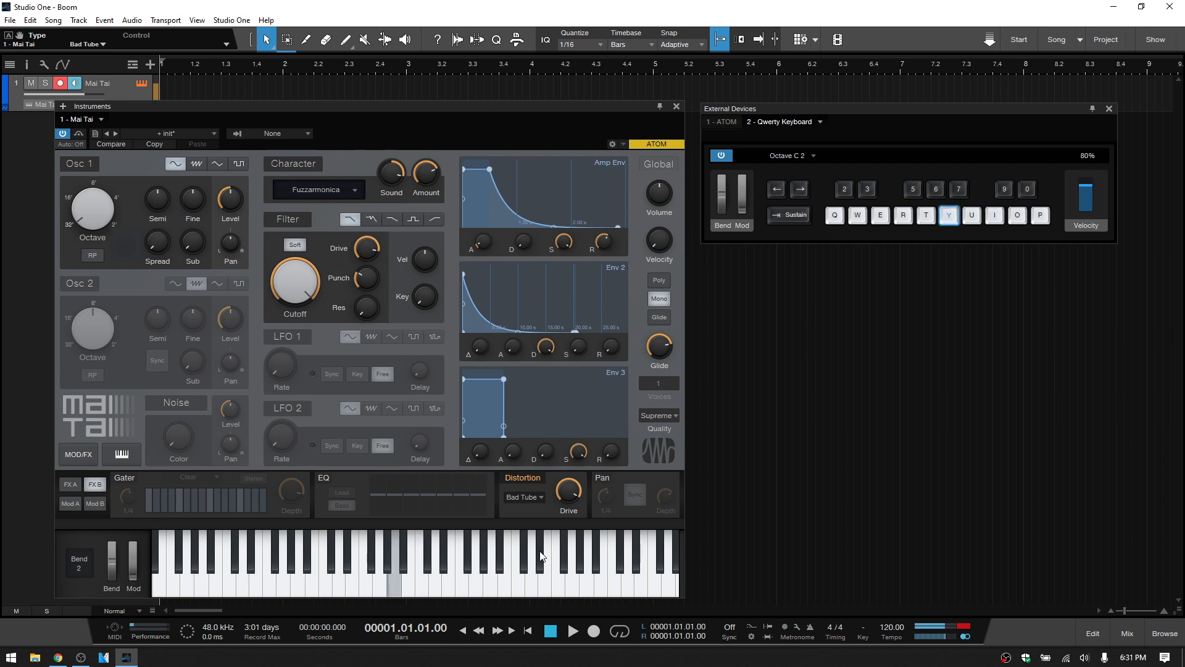
key("q")
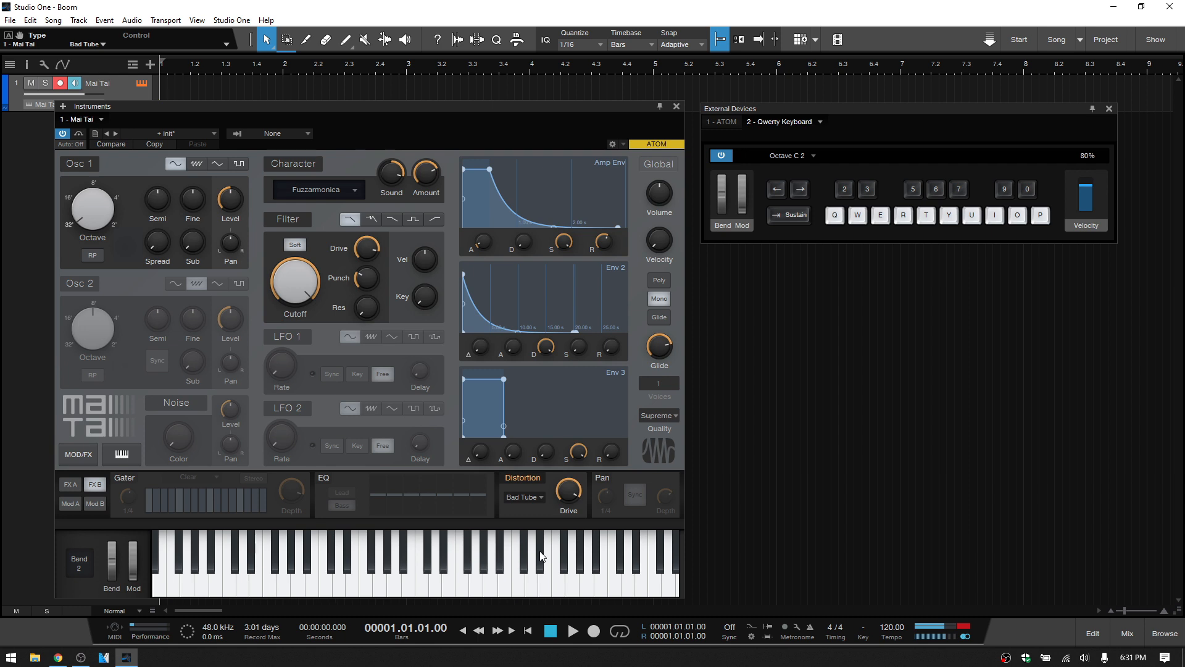
key("i")
key("r")
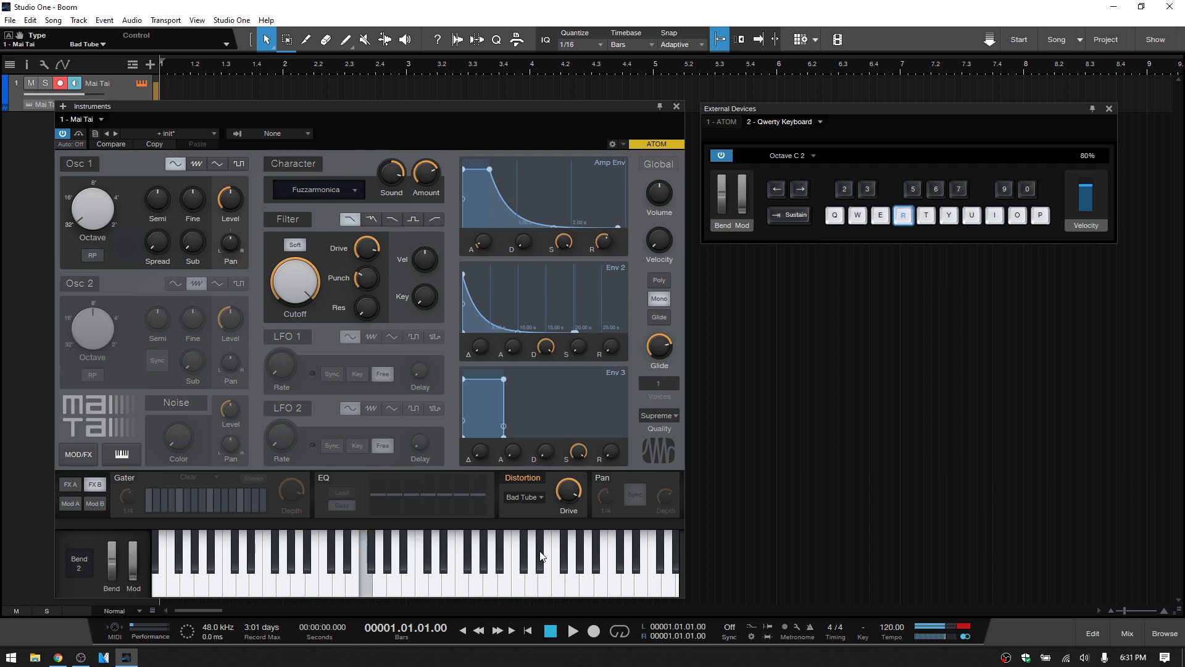
key("y")
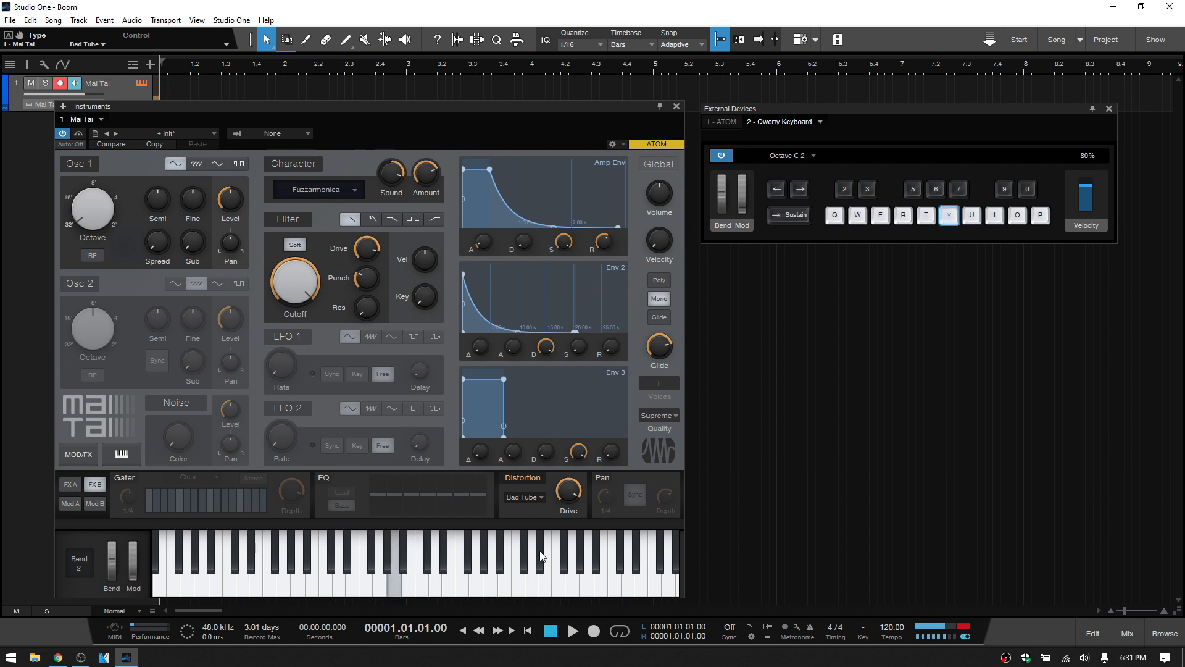
key("q")
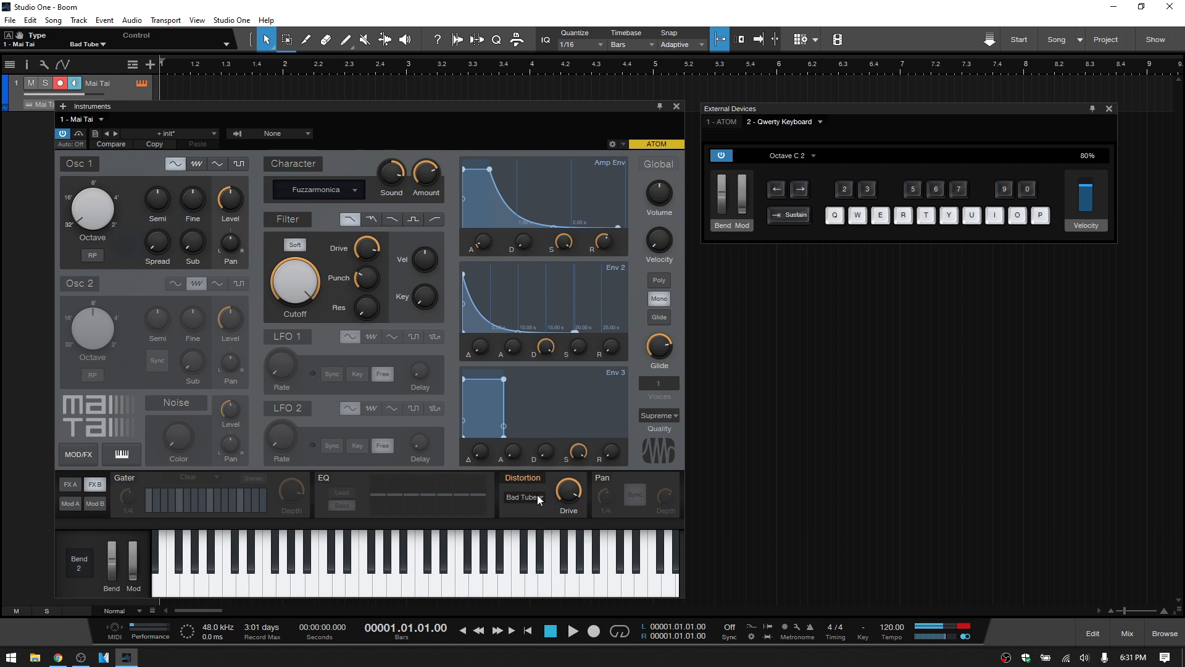
Step: Switch the distortion type to Hard Tube and lower its Drive to 81% while auditioning an A note
left_click(539, 499)
left_click(537, 594)
key("y")
mouse_move(572, 492)
left_click_drag(573, 492, 573, 501)
key("y")
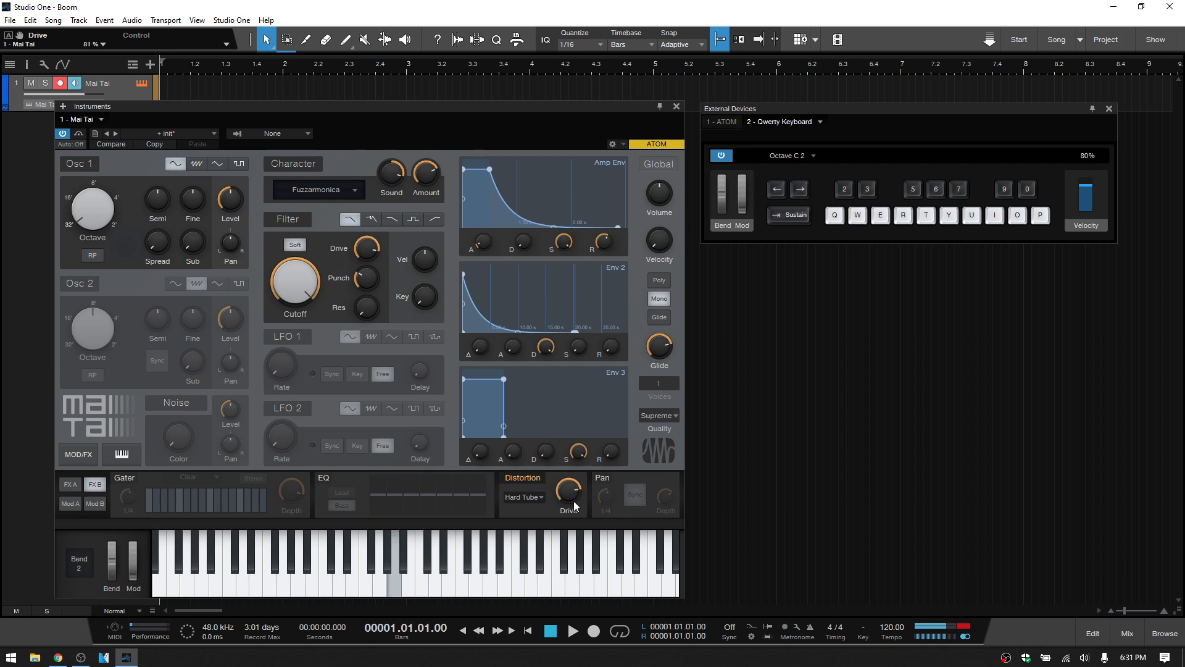
Step: Play E notes, a descending line of high D, B and G, and repeated low D notes to examine Hard Tube
key("e")
key("e")
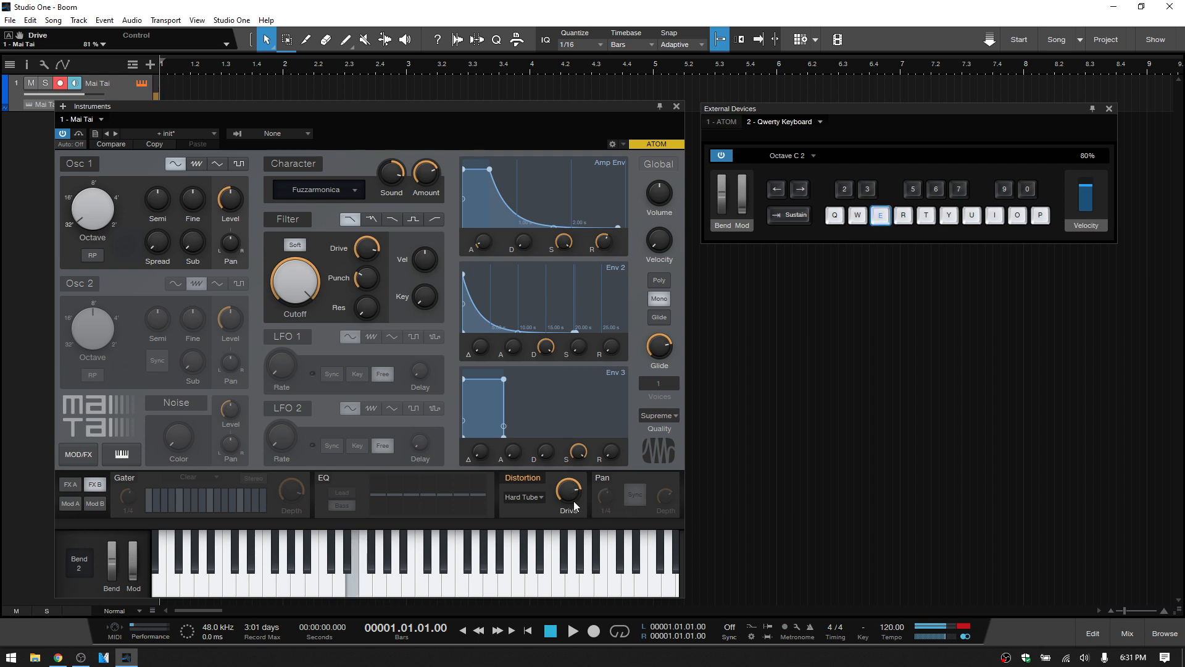
key("o")
key("u")
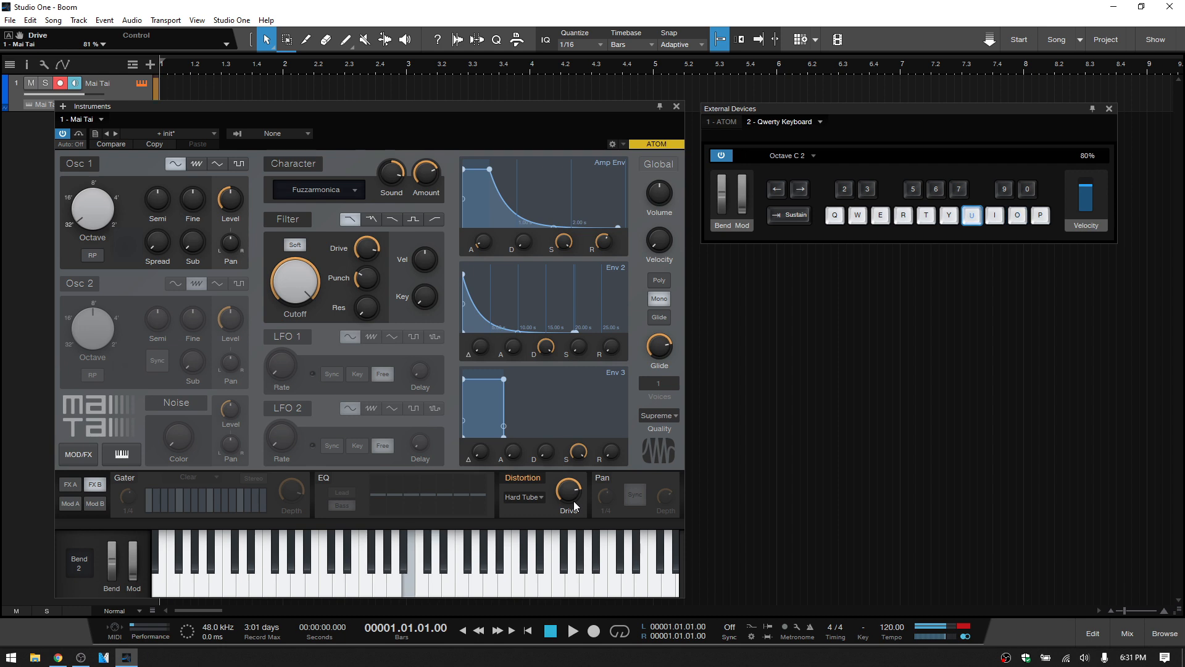
key("u")
key("t")
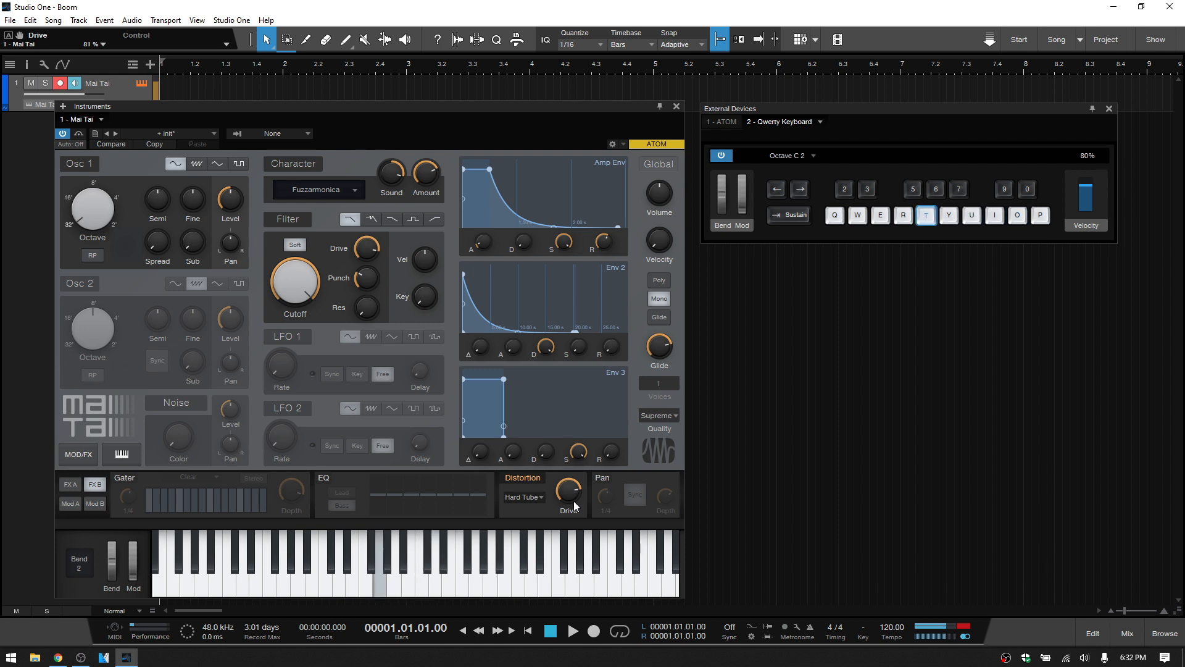
key("w")
key("w")
key("w")
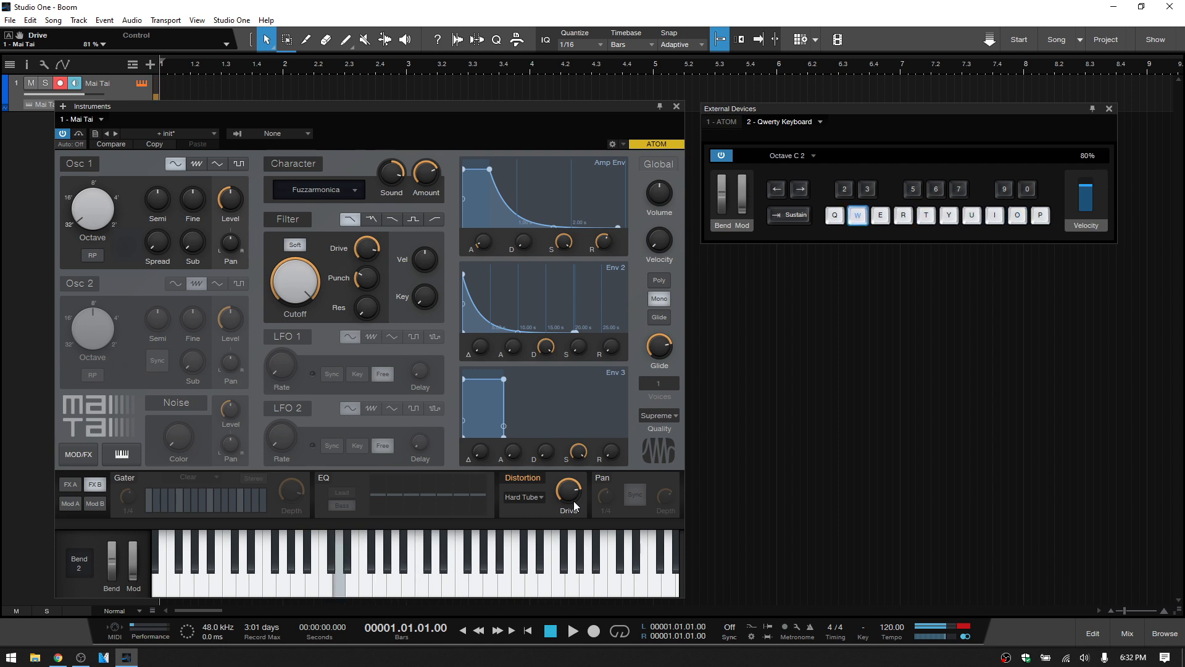
Step: Play a G followed by repeated low D and low C notes with Hard Tube, and review the available distortion types
key("t")
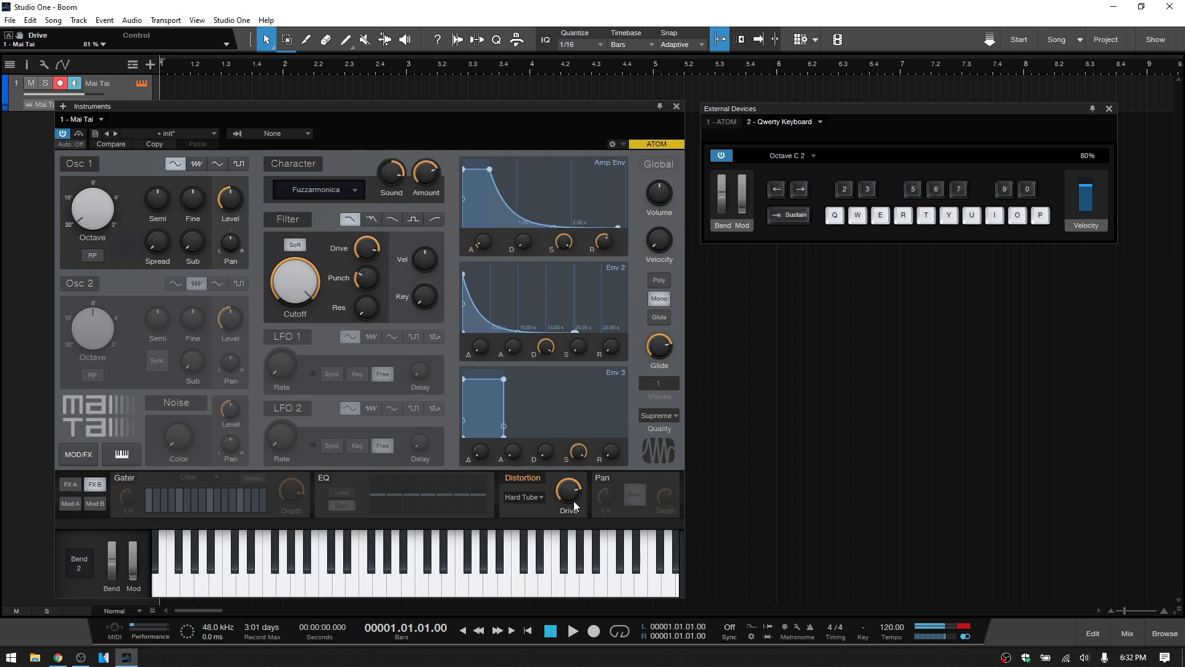
key("w")
key("w")
key("w")
key("q")
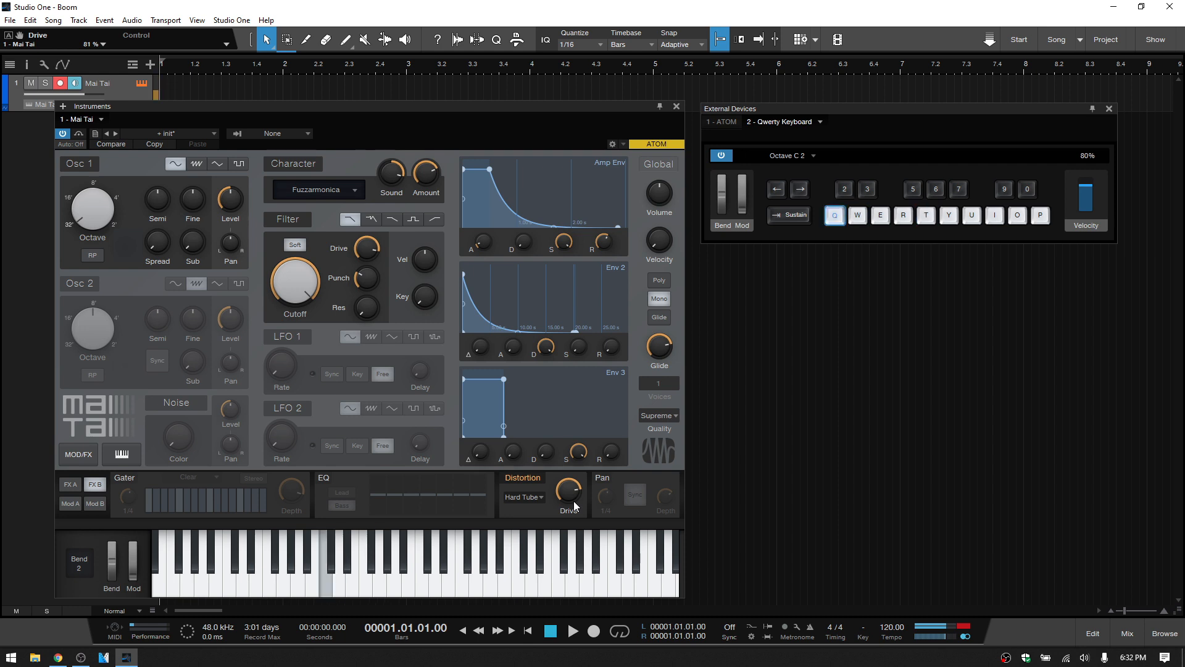
key("q")
key("q")
key("q")
left_click(539, 496)
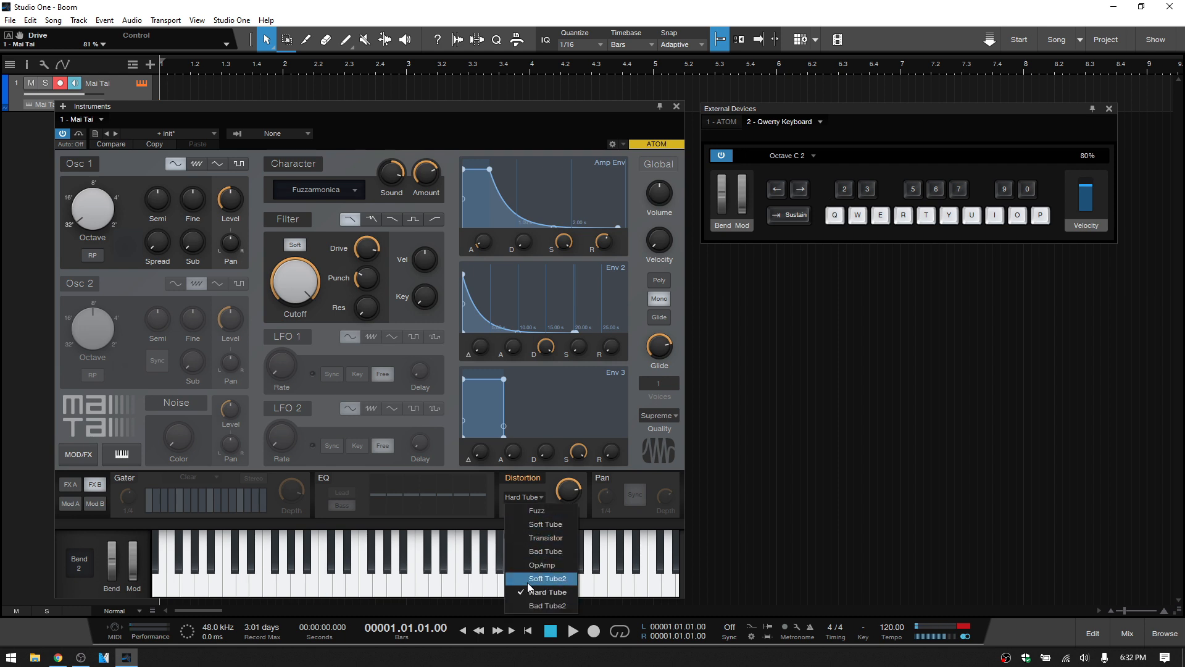
left_click(549, 478)
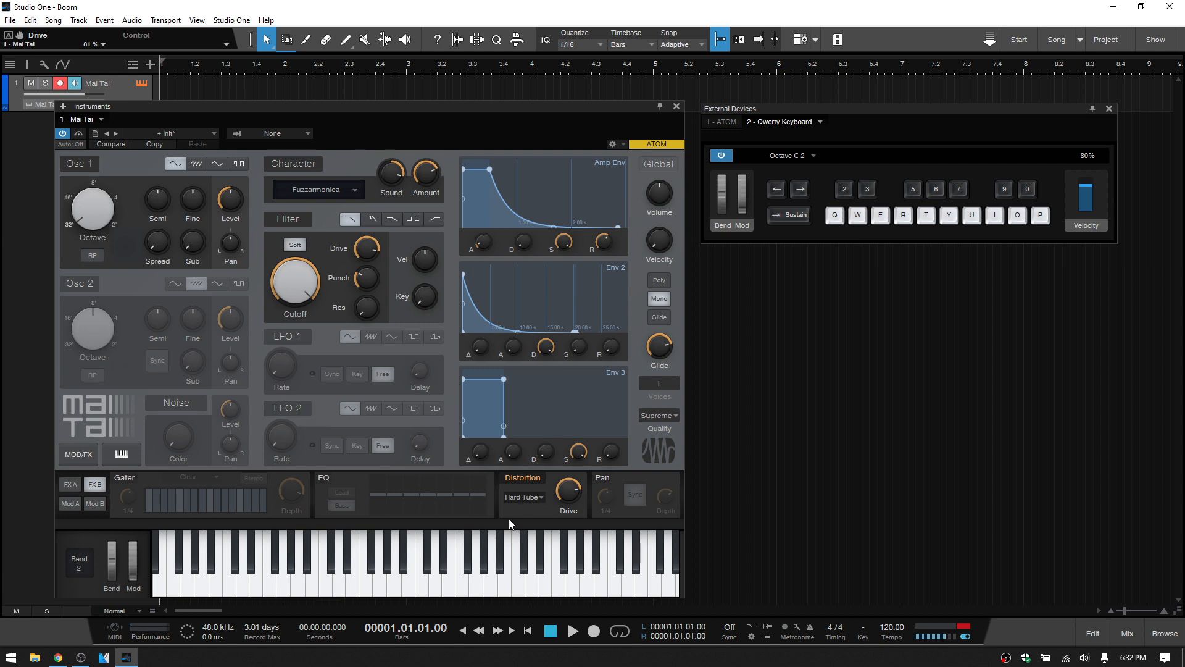
Step: Turn off Mai Tai's built-in distortion and insert the Pedalboard effect on the Mai Tai track, keeping the synth controls in view
left_click(522, 477)
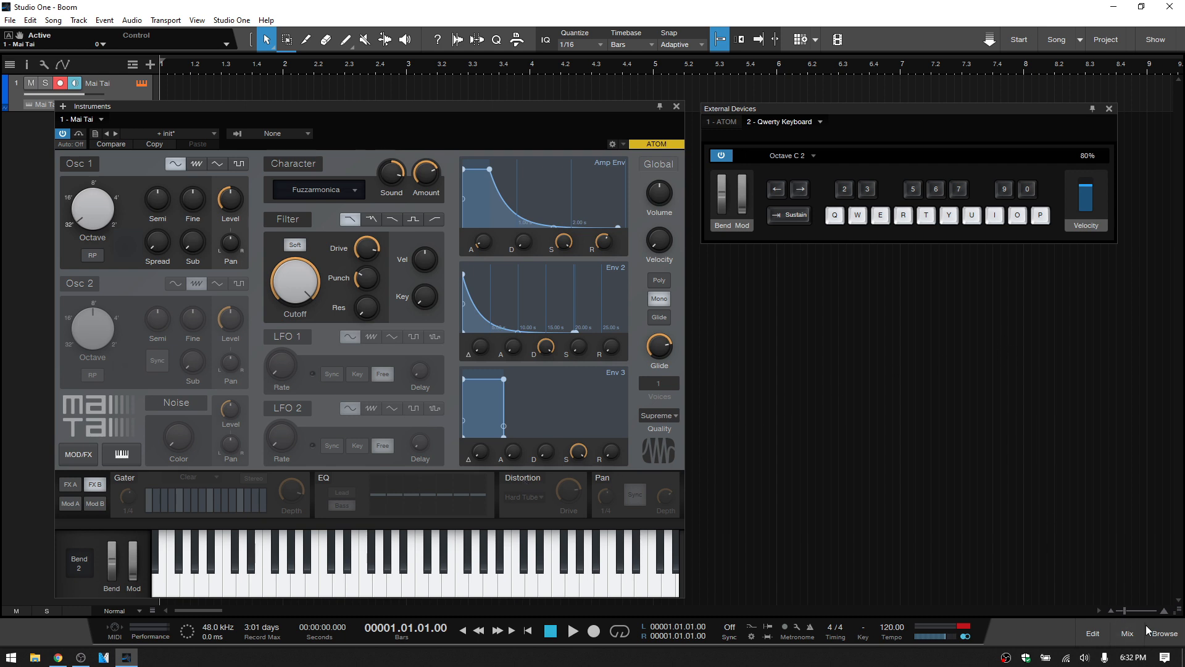
key("Caps_Lock")
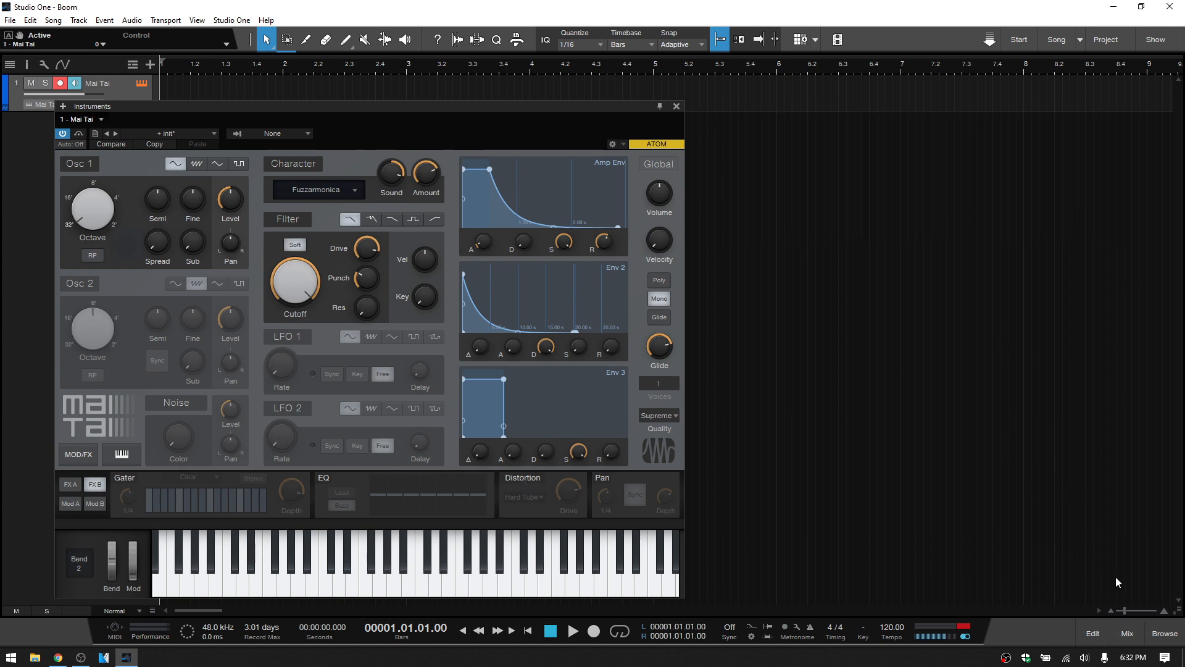
left_click(1167, 634)
scroll(1104, 256, "down", 5)
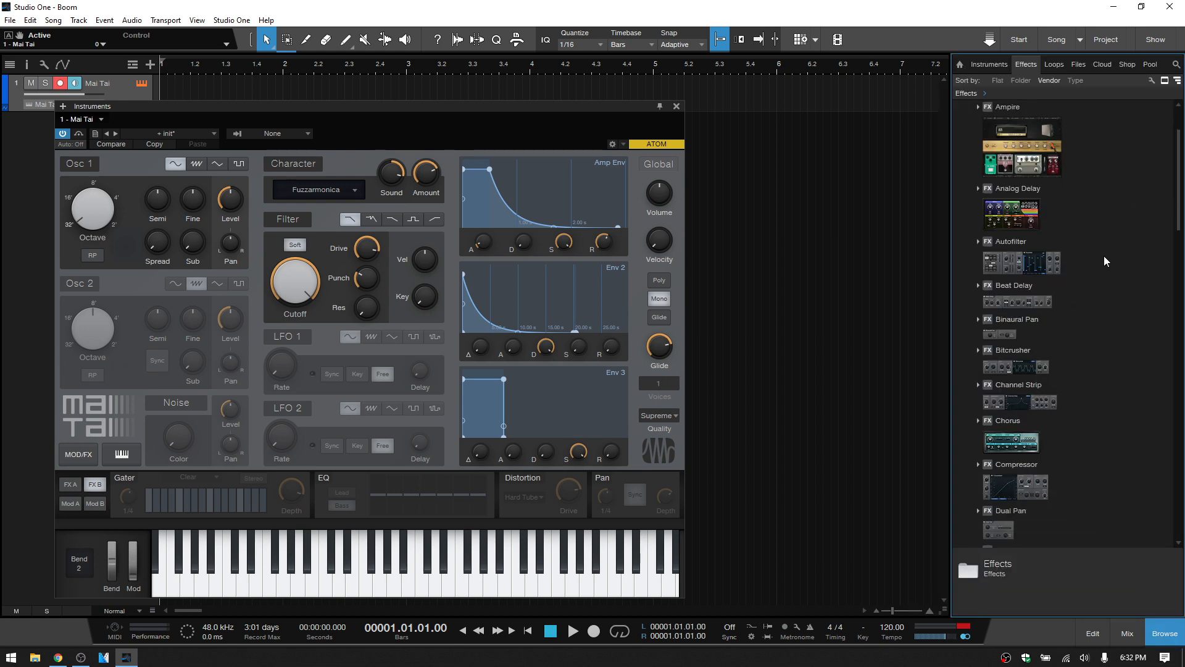
left_click_drag(1179, 202, 1179, 363)
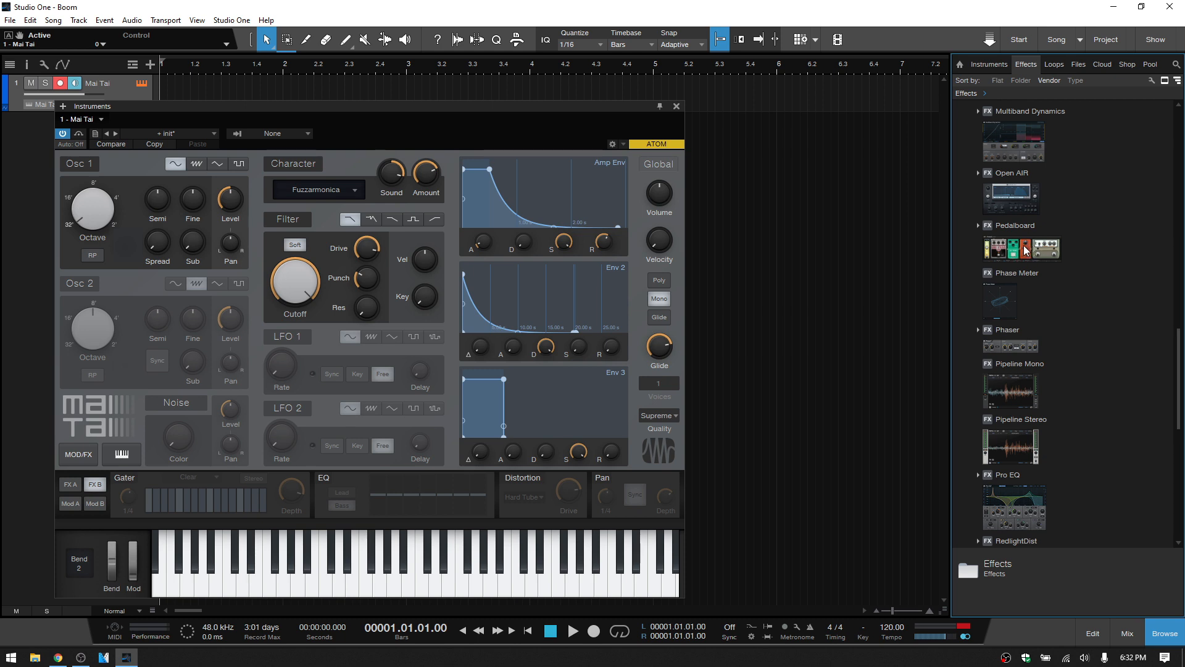
left_click_drag(1033, 249, 796, 95)
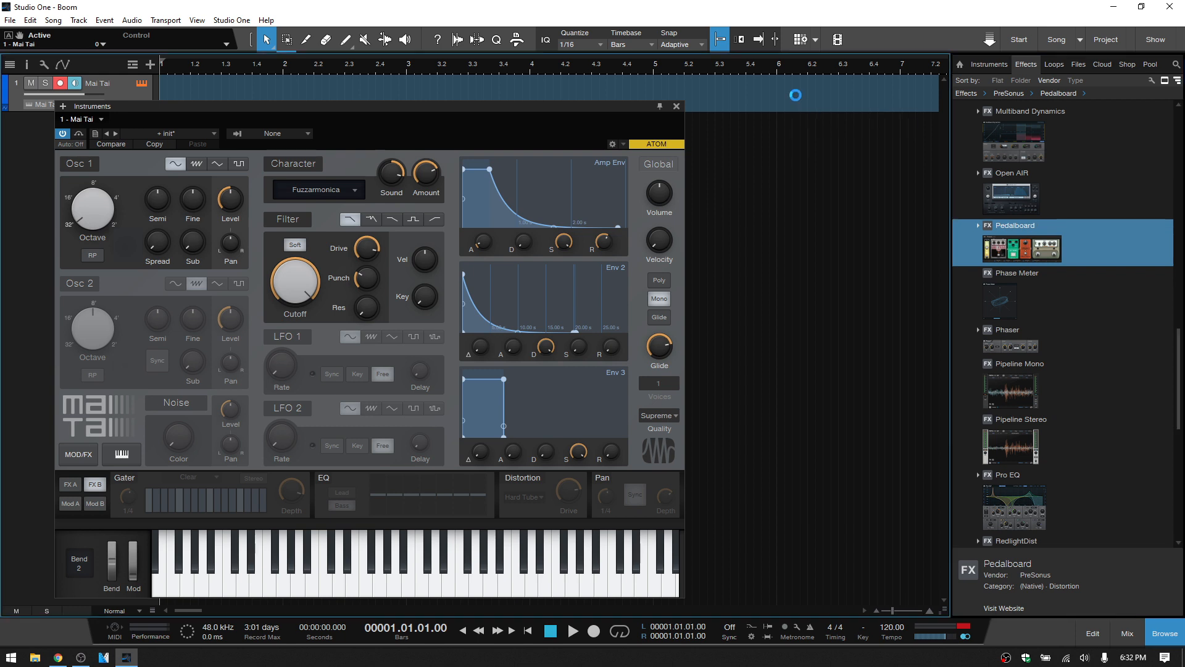
left_click(1173, 639)
left_click_drag(671, 199, 936, 334)
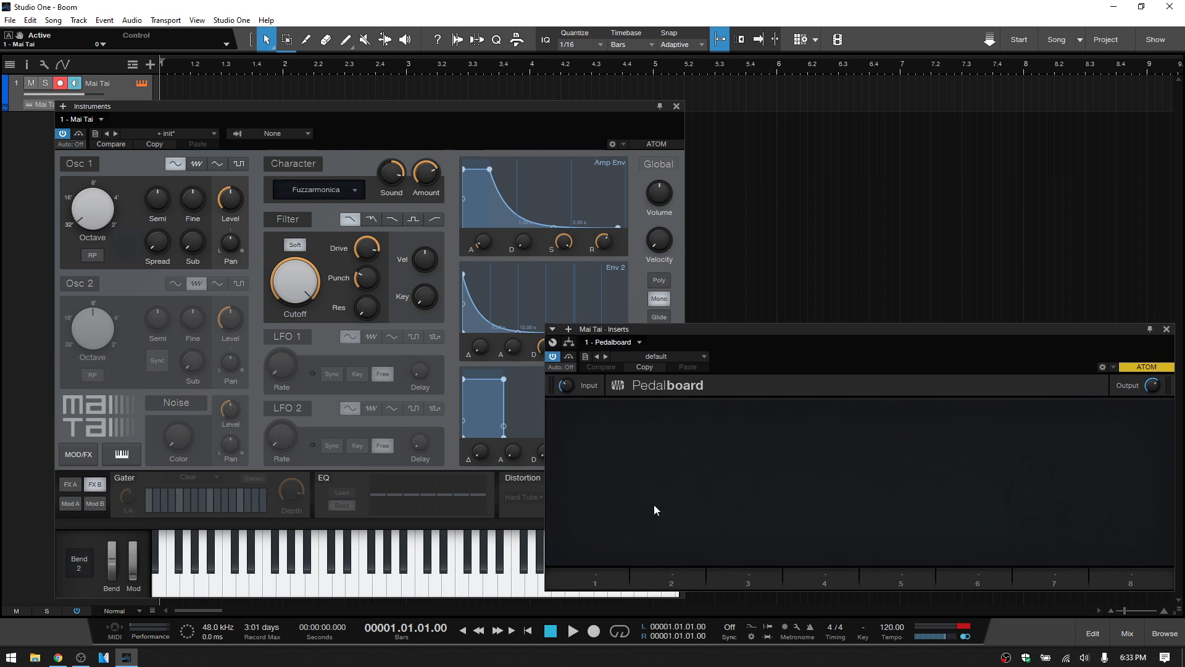
Step: Load the Big Fuzz pedal into the first Pedalboard slot and bring back the Qwerty Keyboard
left_click(622, 574)
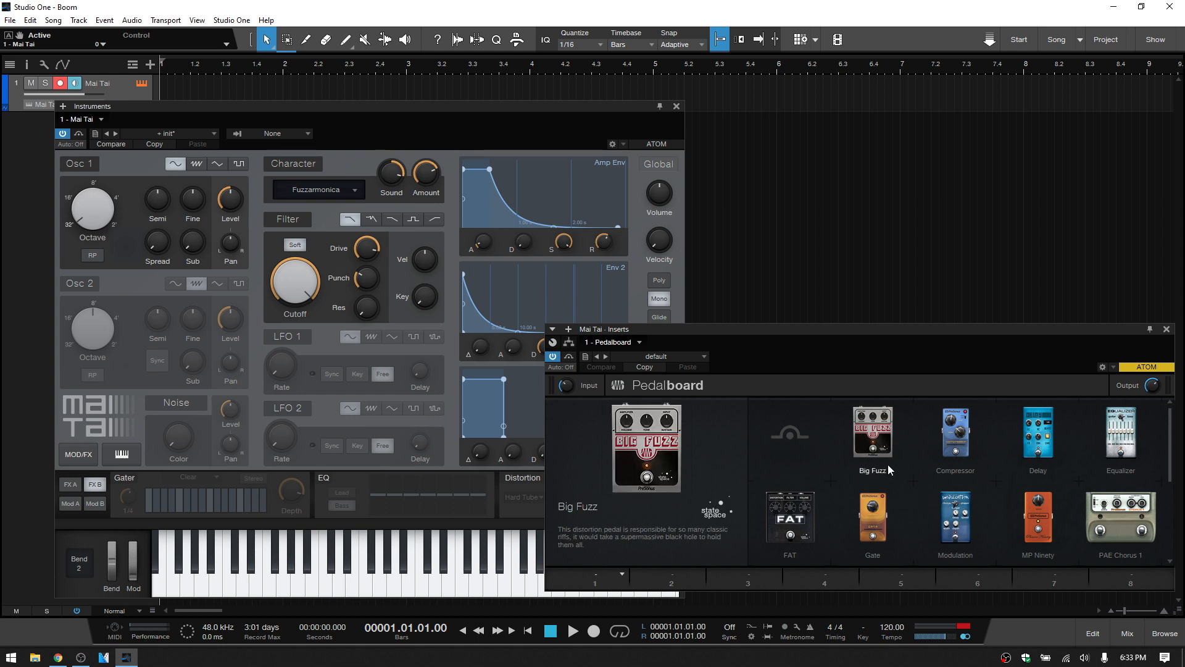
double_click(879, 433)
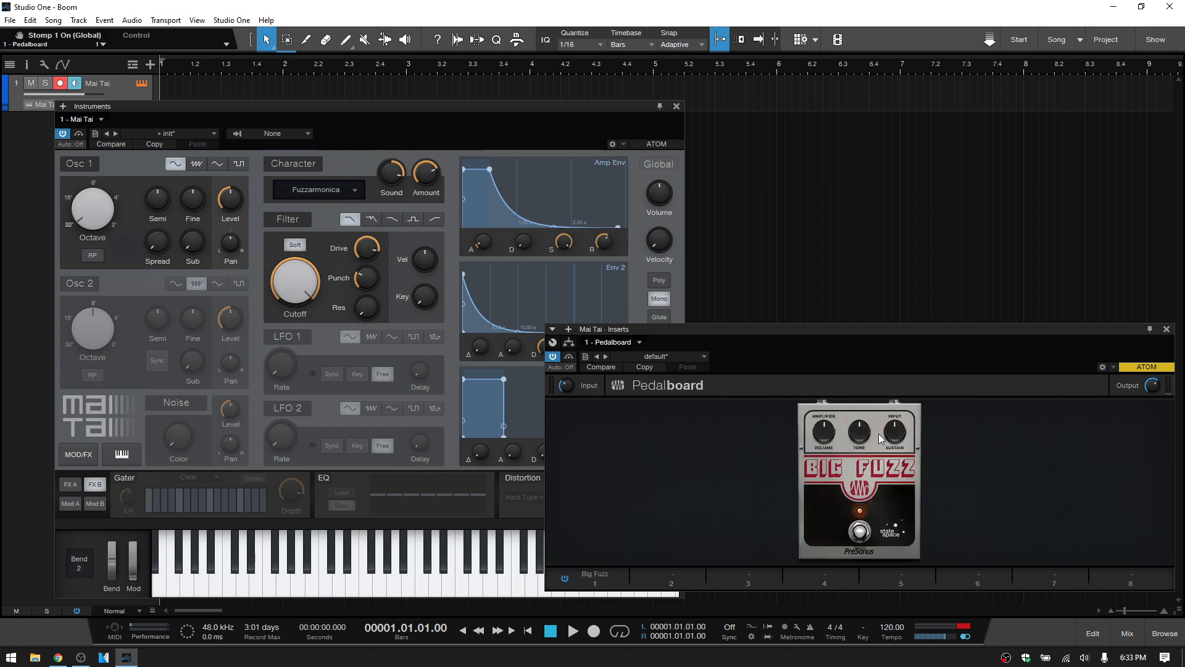
key("Caps_Lock")
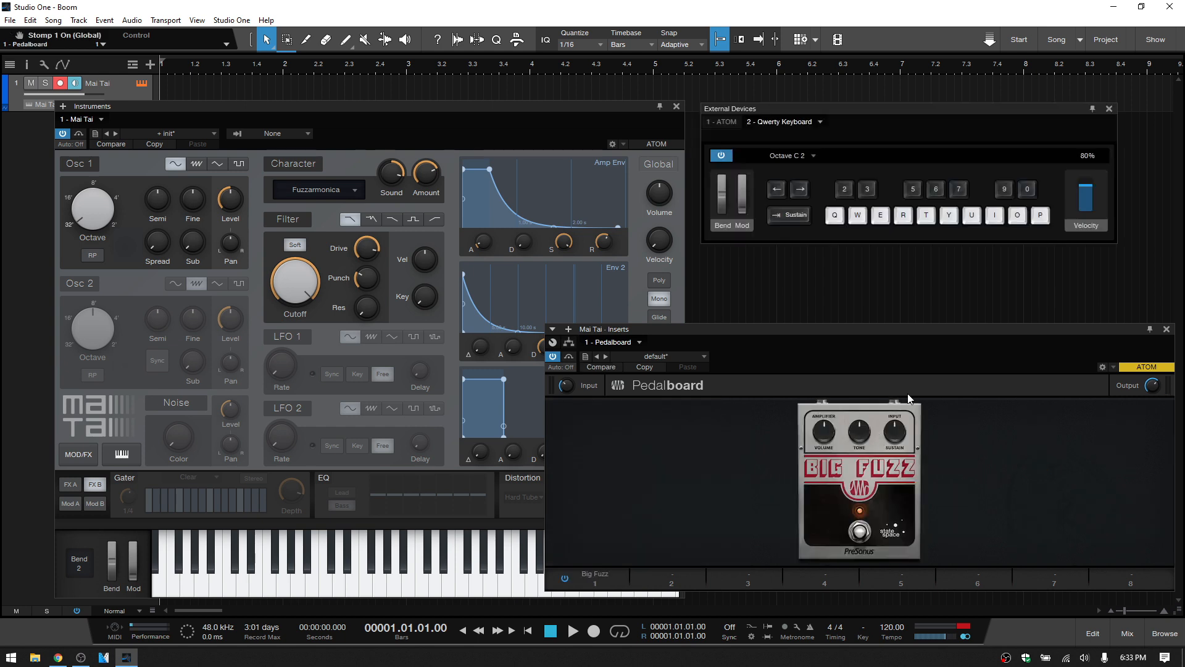
Step: Bypass Pedalboard and play B, E, high C and repeated low D notes to hear the dry bass
left_click(569, 357)
key("u")
key("e")
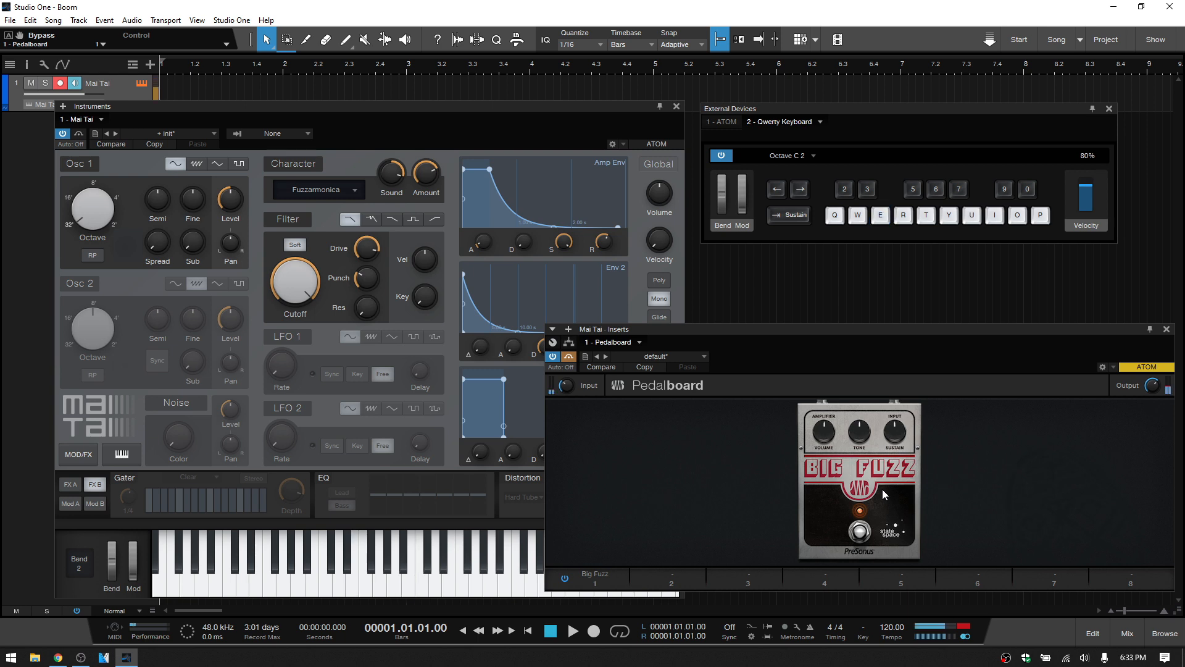
key("i")
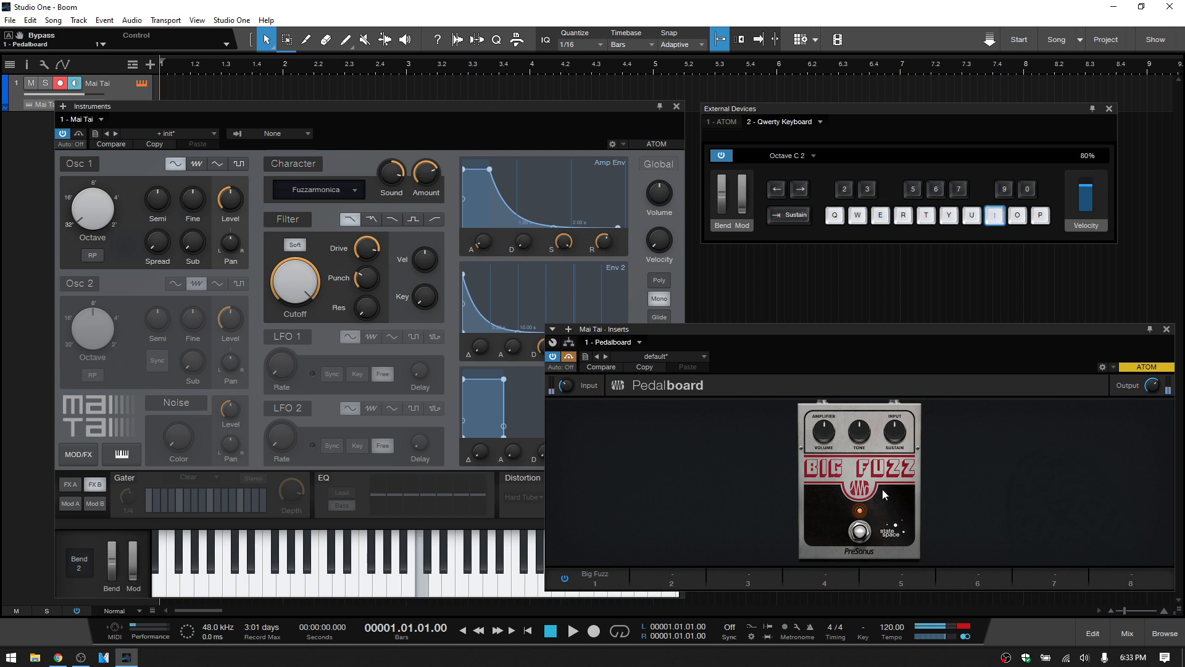
key("w")
key("w")
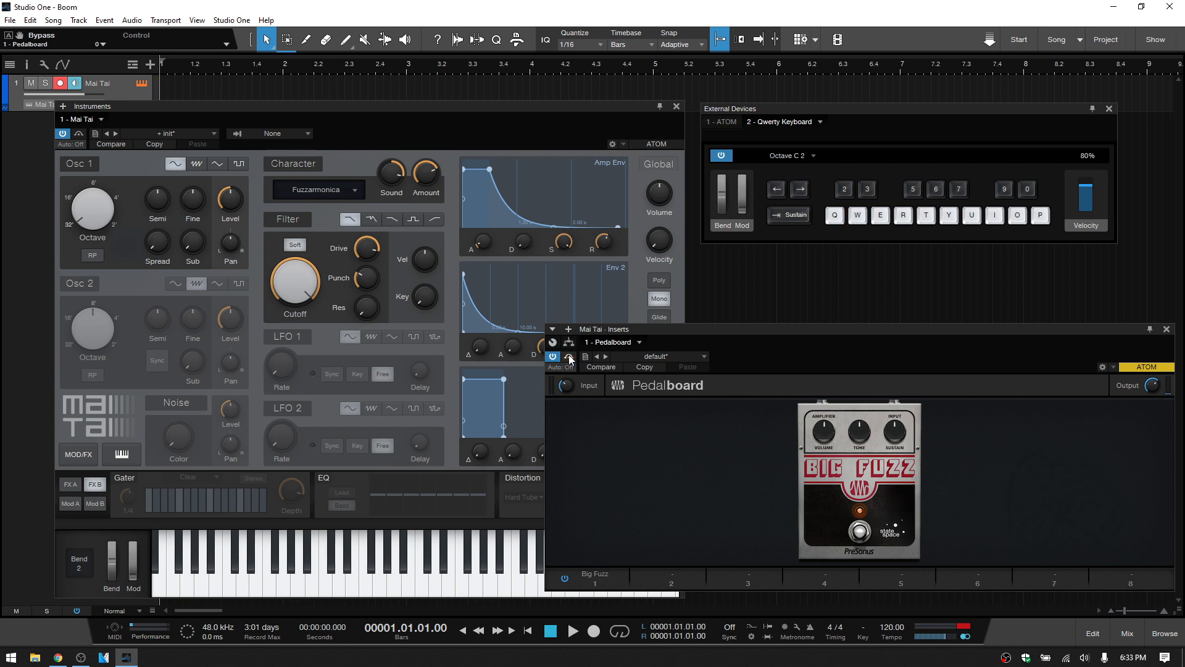
Step: Re-enable Pedalboard and play B, E, A and low C notes to compare the Big Fuzz sound
key("u")
key("e")
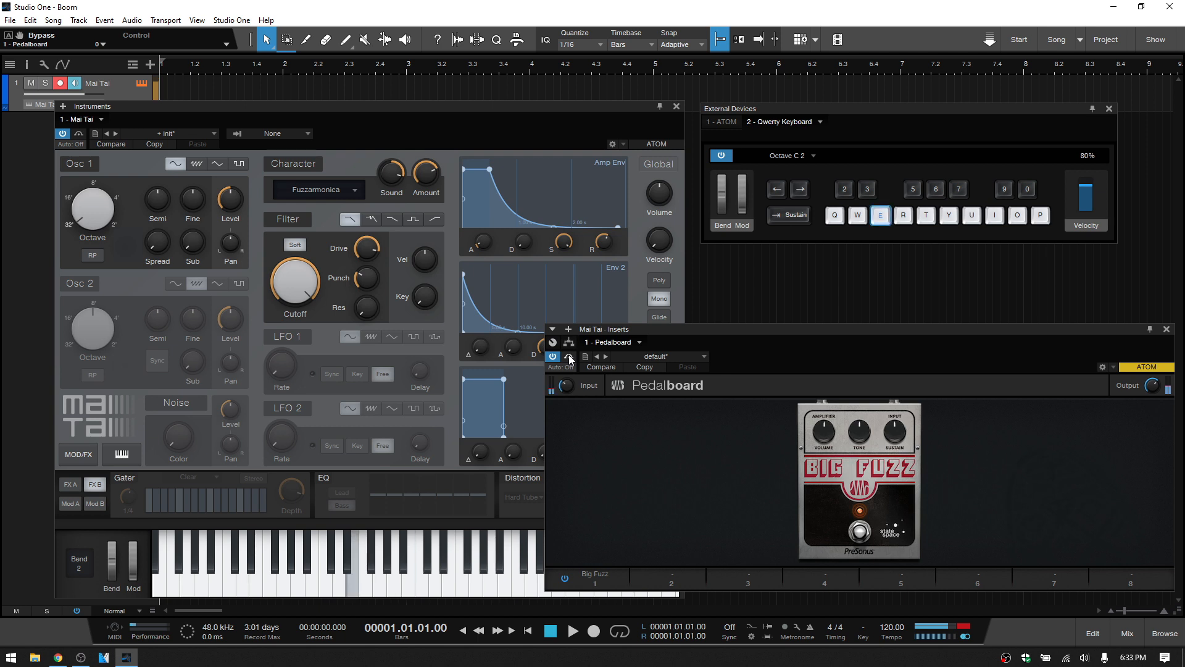
key("y")
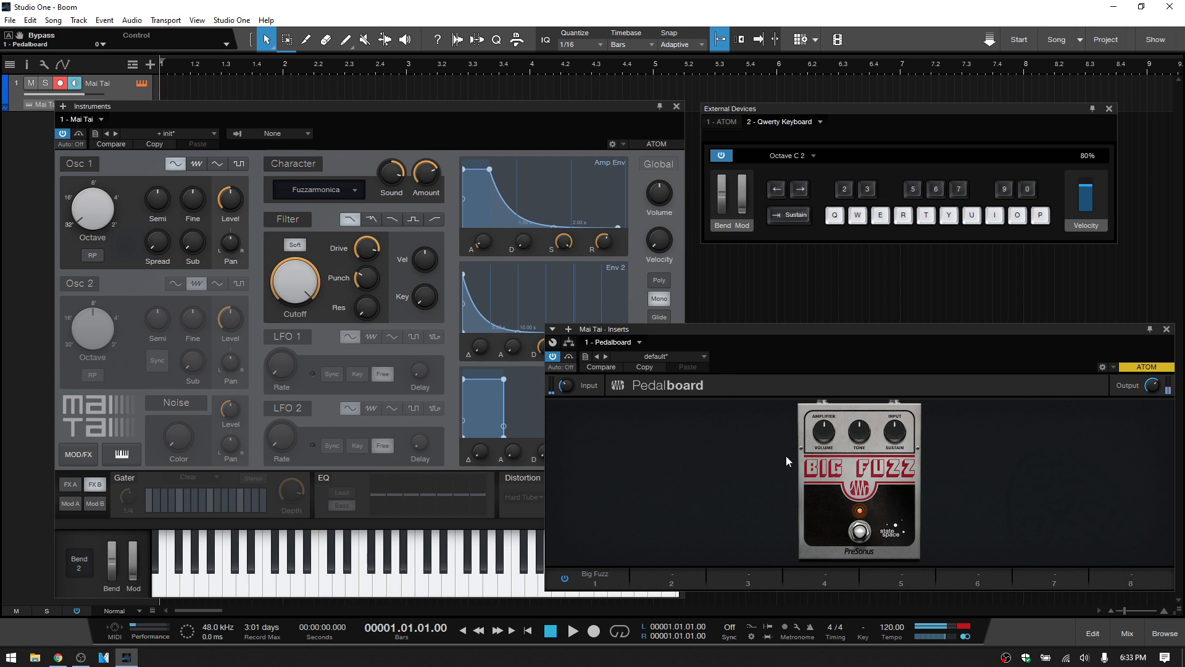
key("q")
Step: Lower the Big Fuzz Tone to 24% and play G, F, low D and C sharp notes
left_click_drag(858, 431, 863, 467)
key("t")
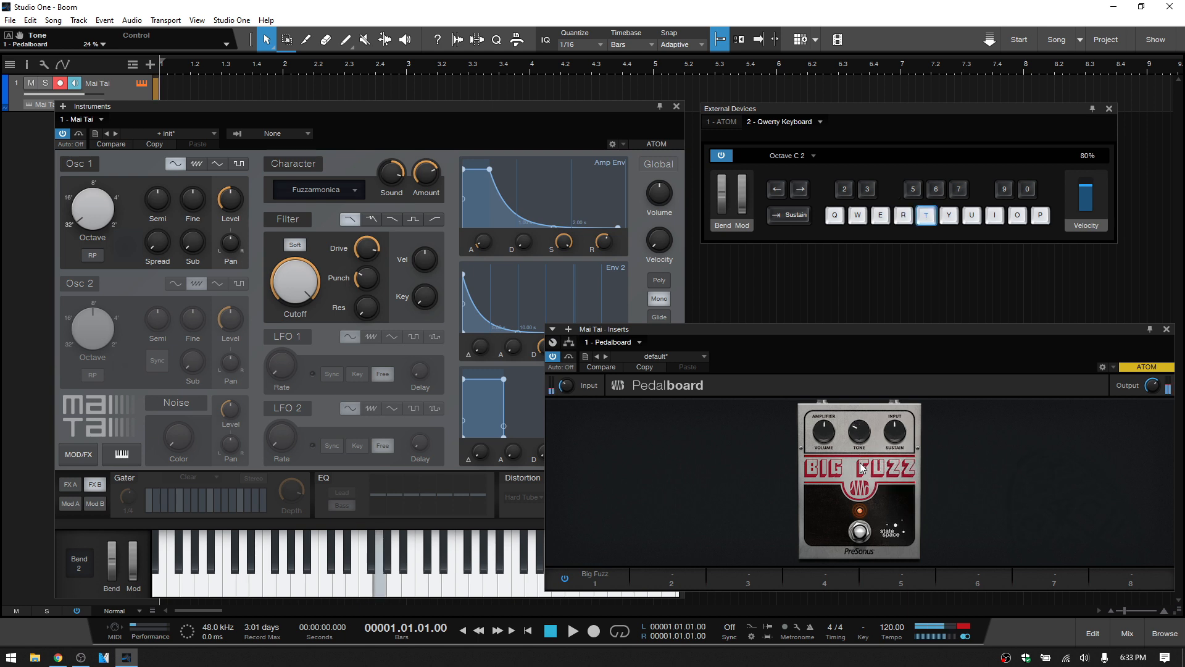
key("r")
key("w")
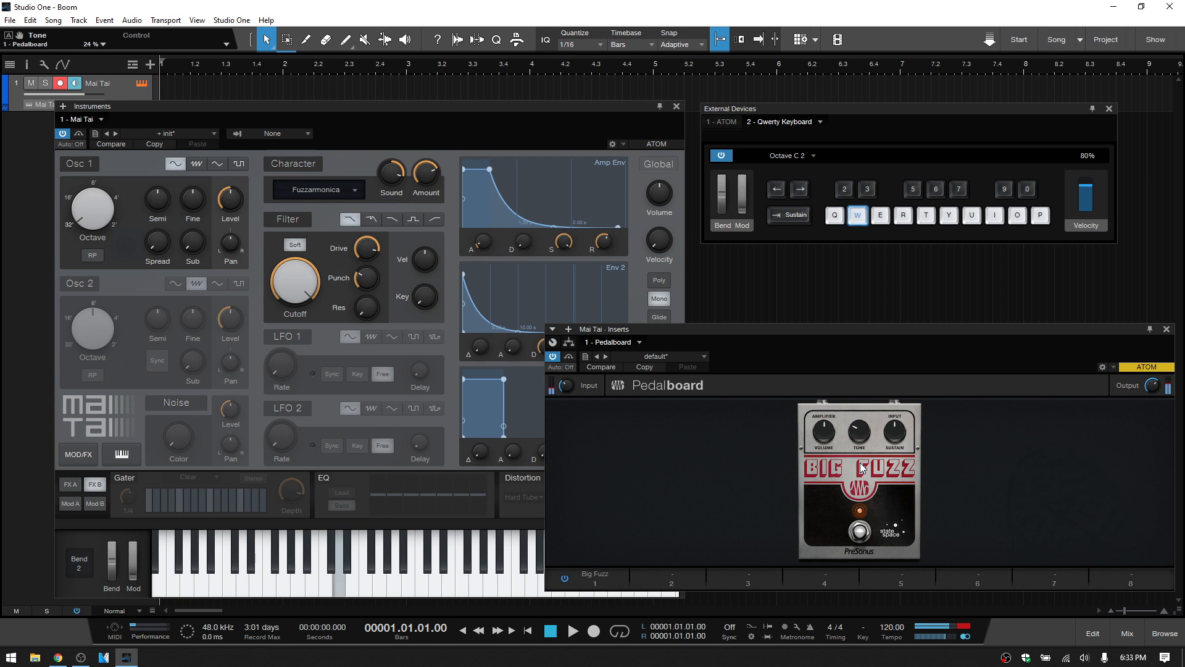
key("2")
key("t")
key("r")
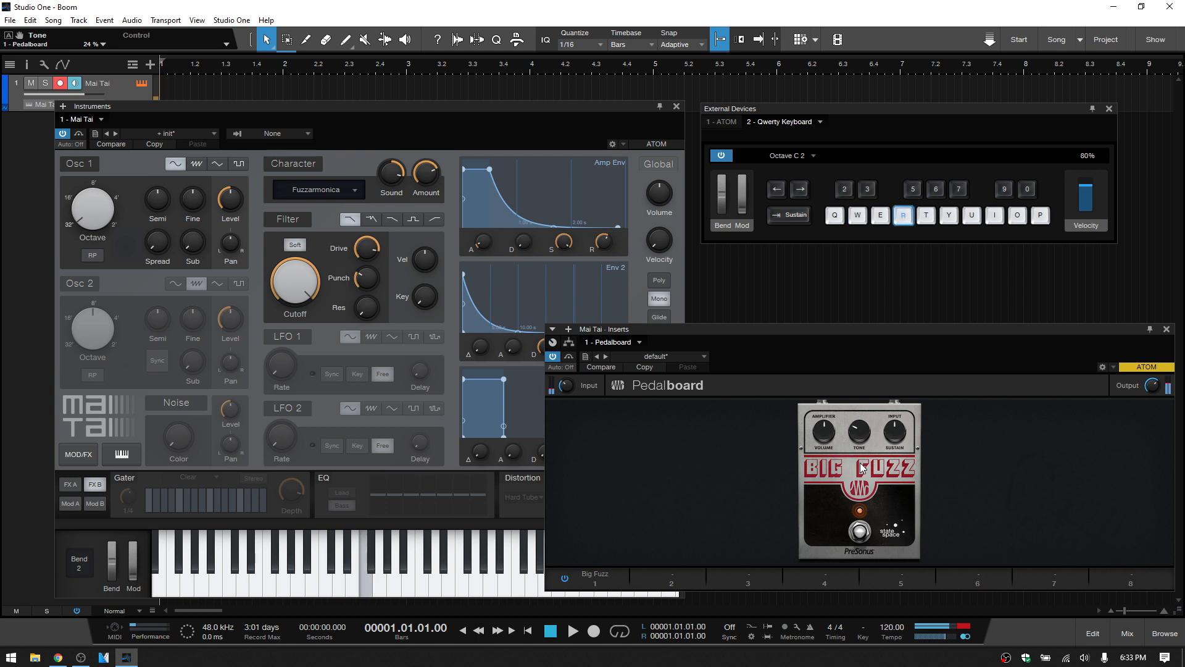
Step: Reduce the Big Fuzz Tone to 9% while playing repeated F and low C notes
mouse_move(854, 445)
left_mouse_down()
mouse_move(860, 387)
mouse_move(863, 460)
left_mouse_up()
key("r")
key("r")
key("r")
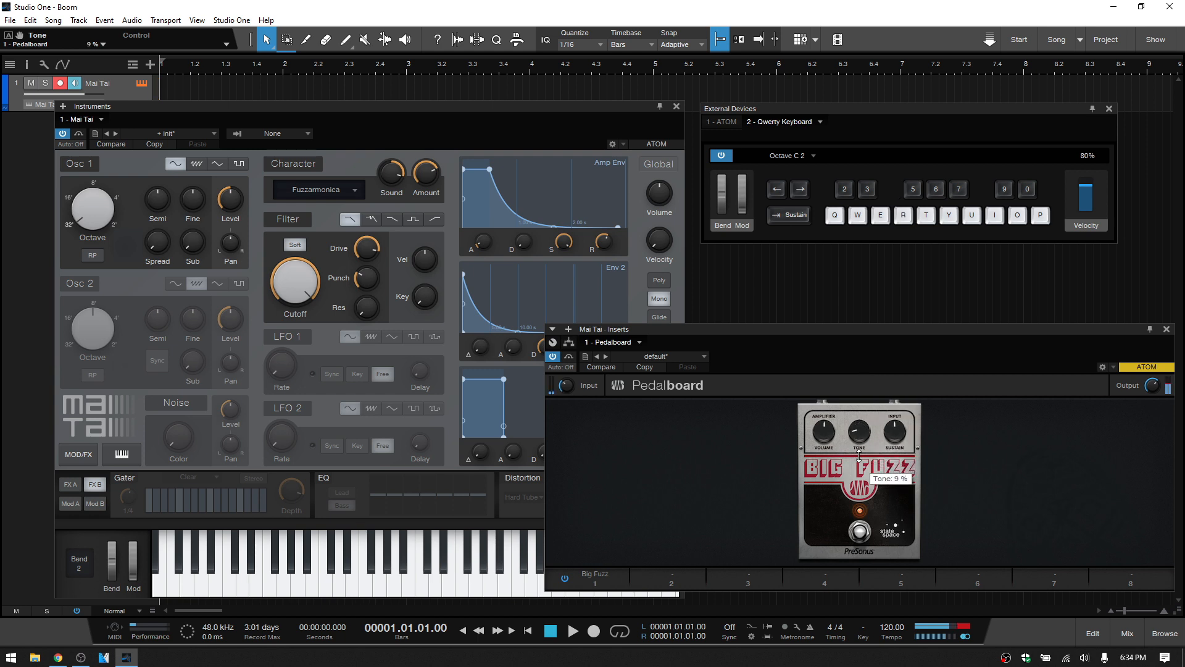
key("q")
key("q")
Step: Replace Big Fuzz with the Wah Wah pedal in the first slot and audition it with repeated A notes
left_click(623, 575)
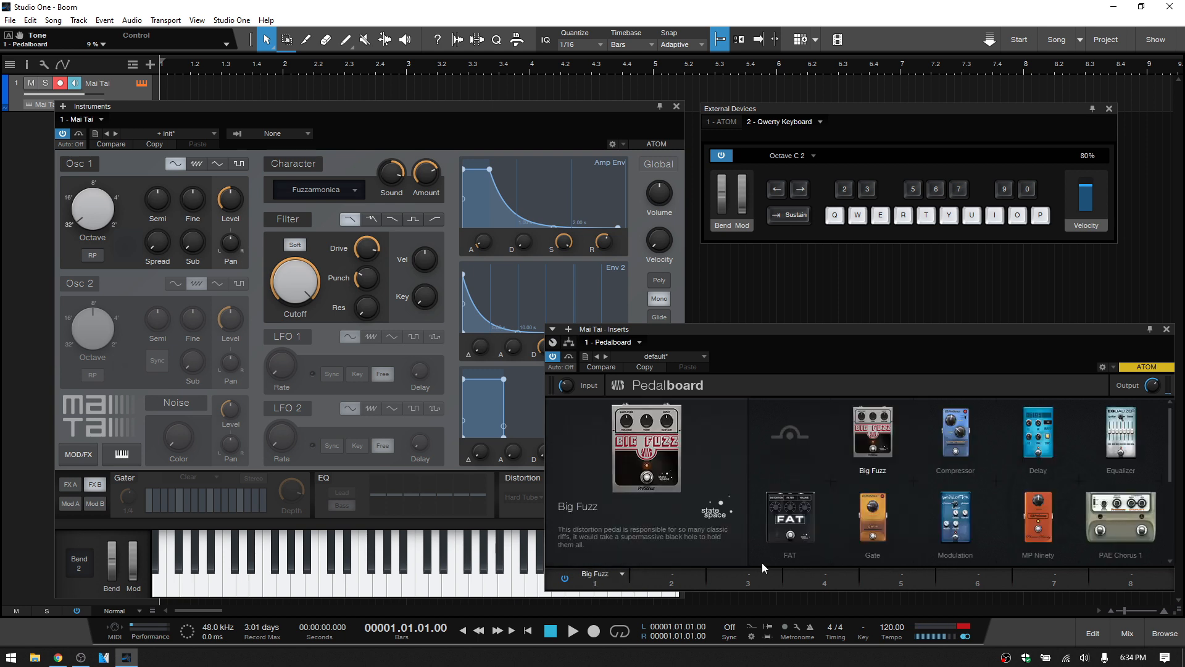
scroll(1015, 490, "down", 2)
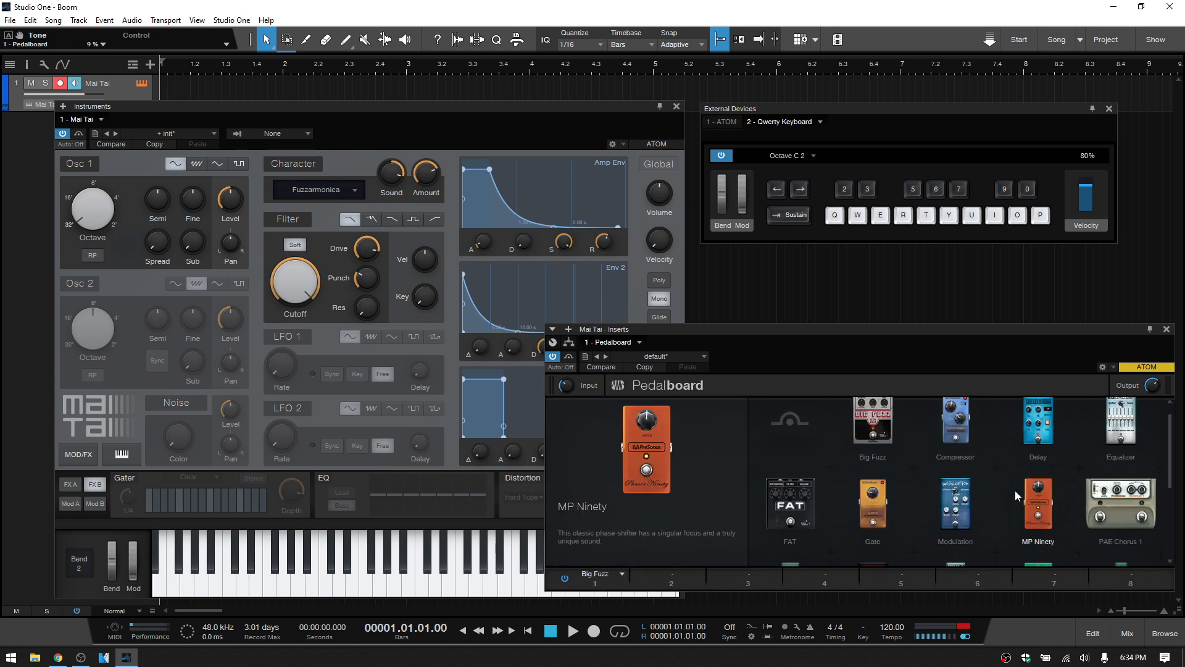
scroll(1000, 495, "down", 1)
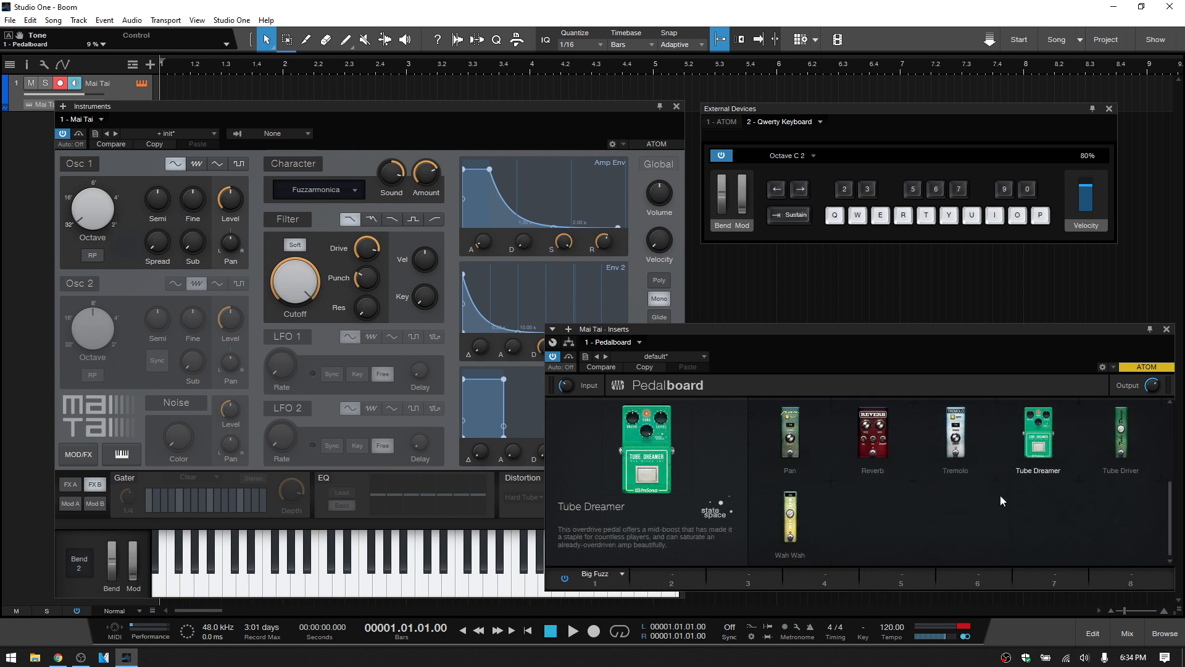
left_click(791, 523)
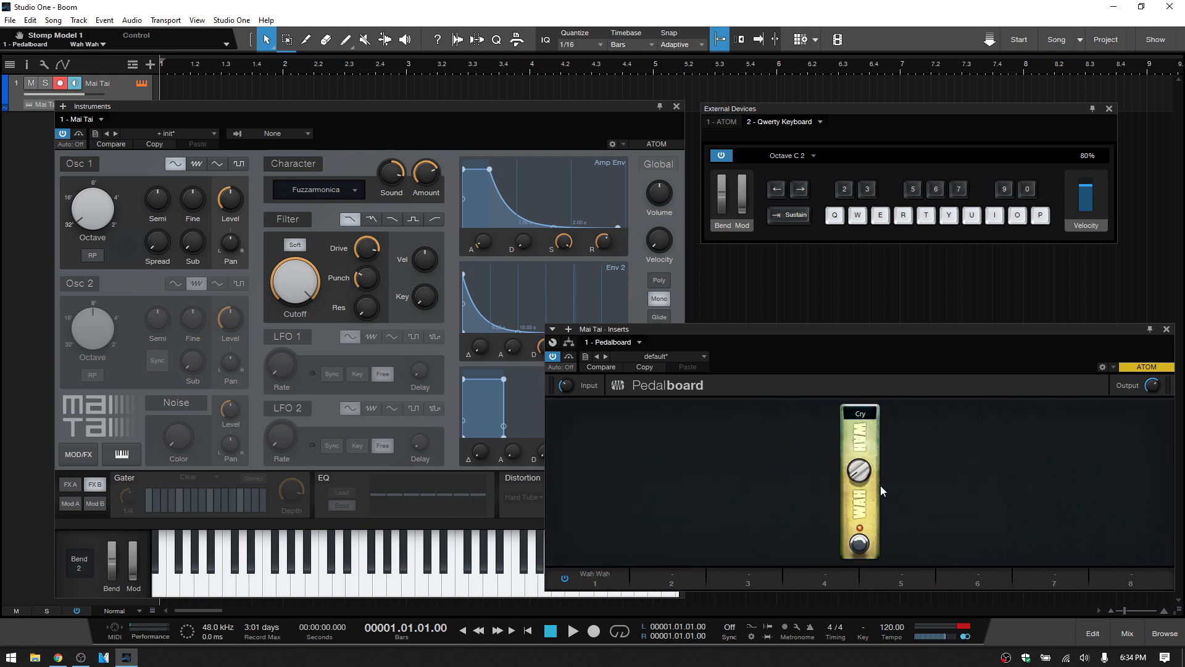
key("y")
key("y")
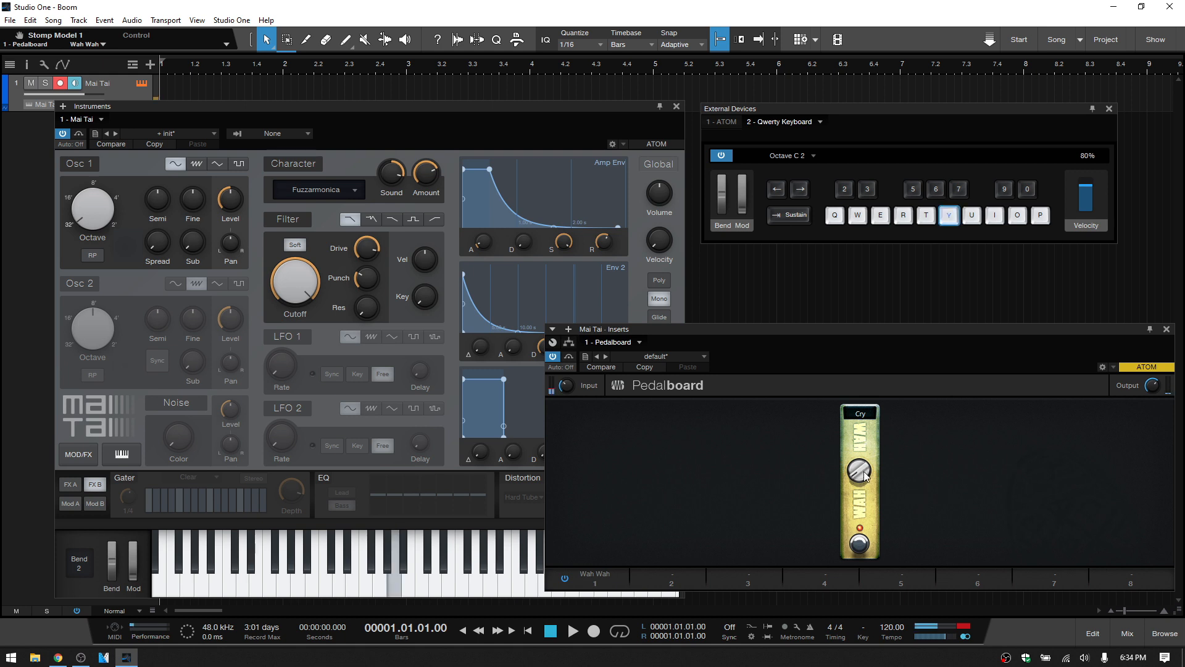
key("y")
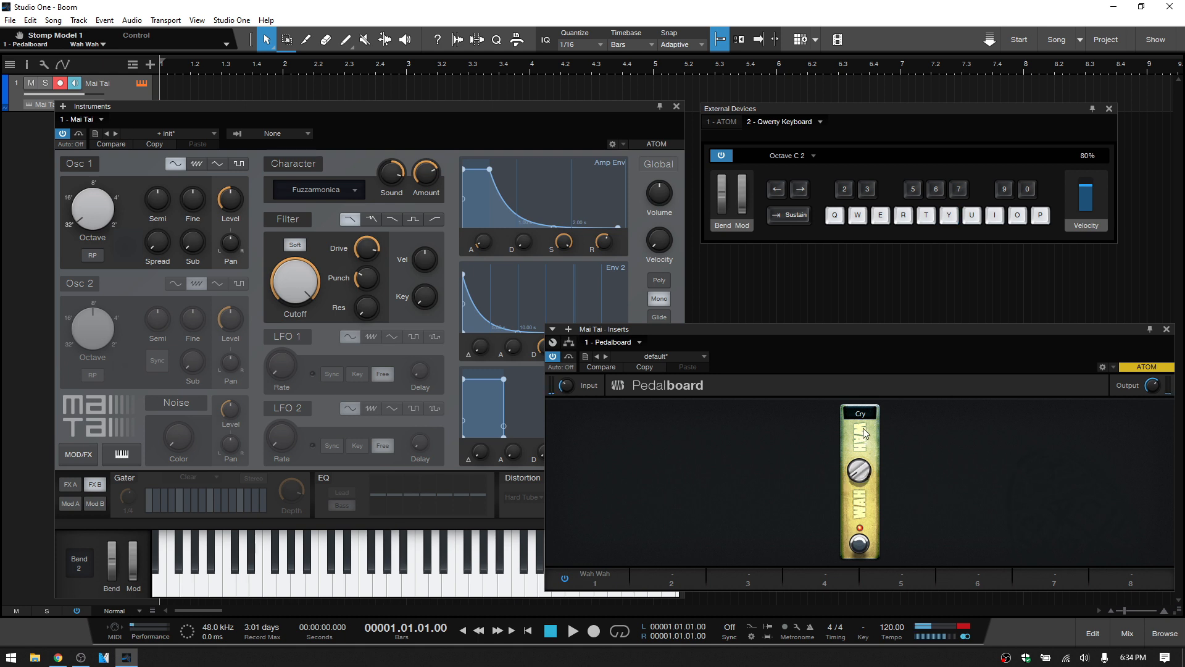
mouse_move(860, 472)
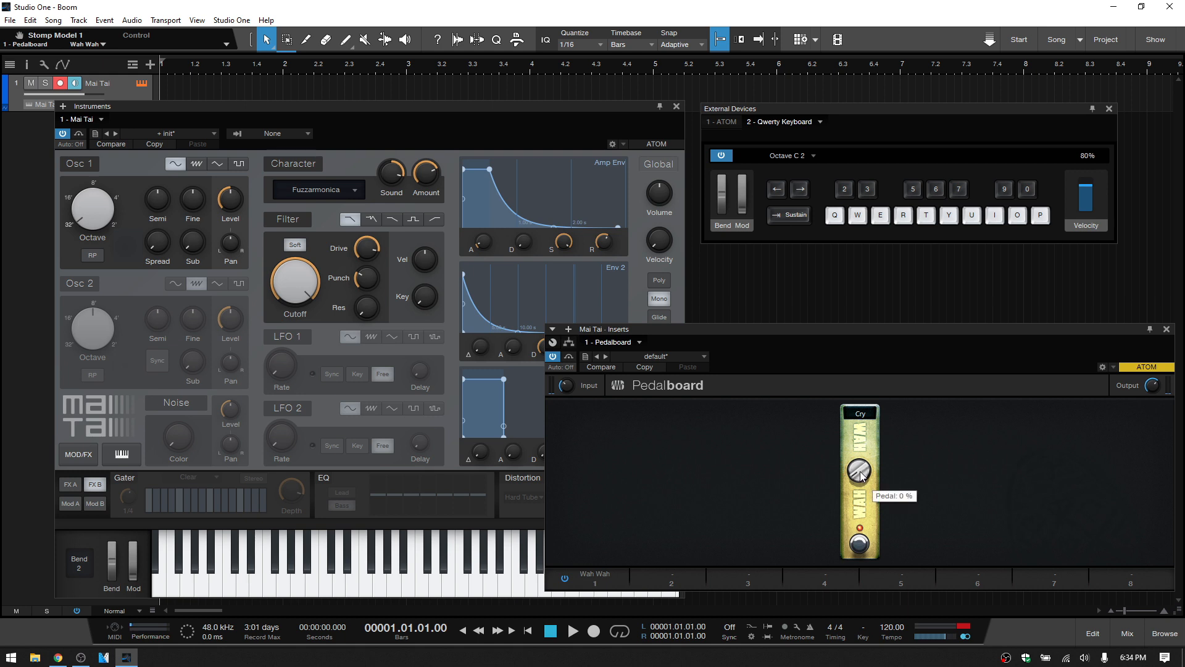
Step: Raise the Wah Wah pedal position to 53% and play A, low D, F, G and low C notes
left_click_drag(862, 474, 867, 416)
key("y")
key("w")
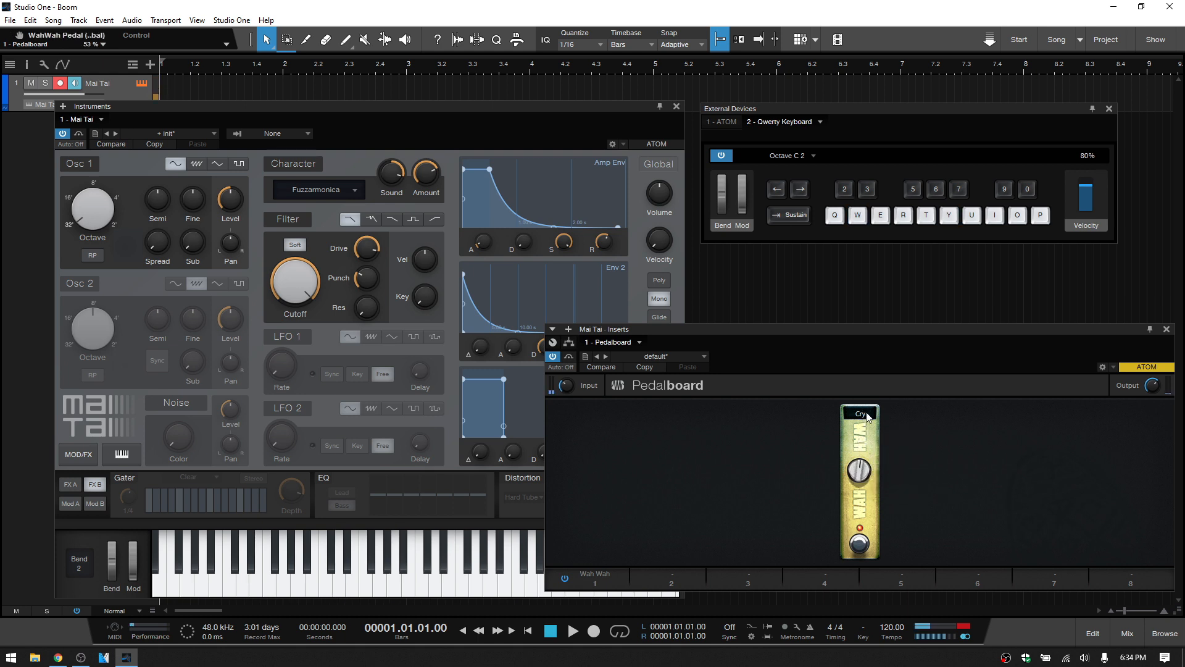
key("r")
key("t")
key("q")
Step: Try another Wah Wah character and lower the pedal position while playing a G and repeated low D notes
left_click(865, 414)
left_click(876, 427)
key("t")
key("w")
key("w")
left_click_drag(865, 500, 866, 528)
key("w")
key("w")
key("w")
Step: Switch the Wah Wah character to Fox and raise the pedal position while playing G and low D notes
left_click(858, 413)
left_click(869, 456)
left_click(860, 412)
left_click(867, 468)
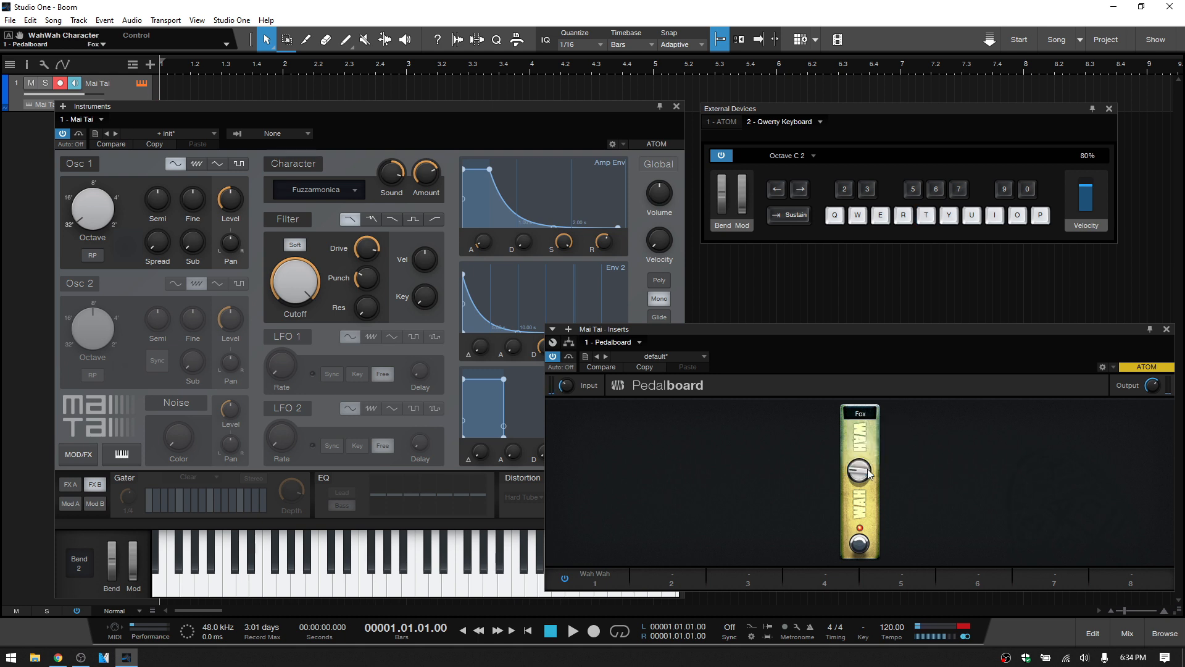
key("t")
key("w")
mouse_move(864, 481)
left_mouse_down()
mouse_move(866, 433)
mouse_move(866, 462)
left_mouse_up()
key("w")
key("w")
Step: Set Mai Tai's filter Punch to 8.5% while playing A and repeated low D notes
left_click(368, 284)
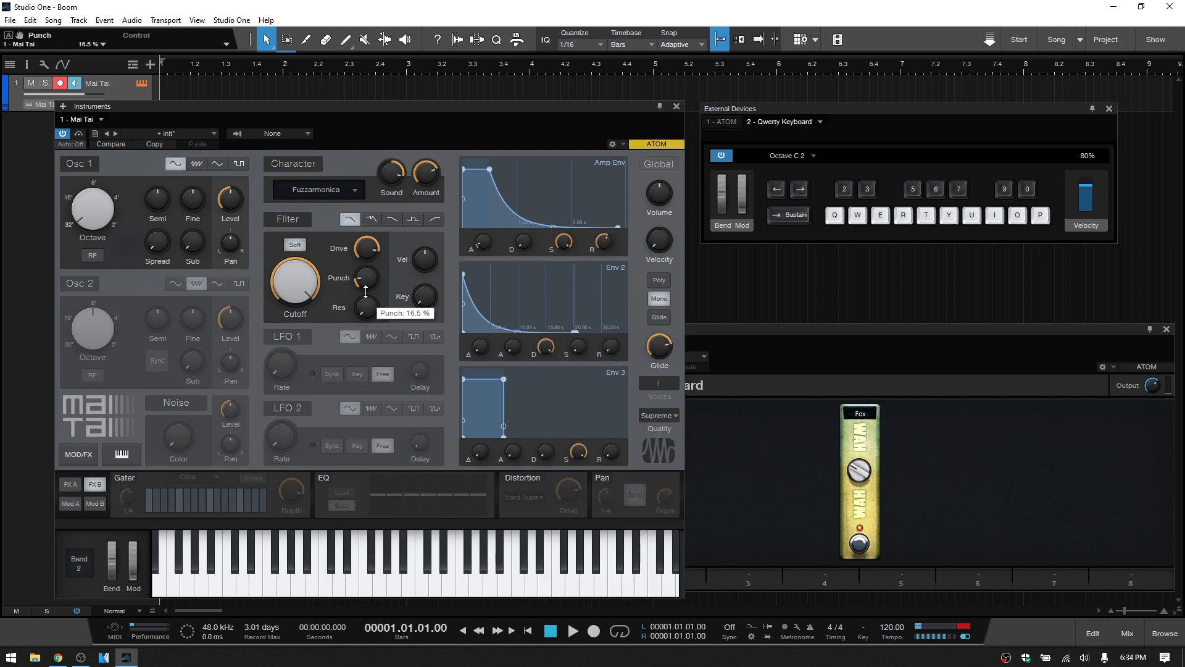
key("y")
key("w")
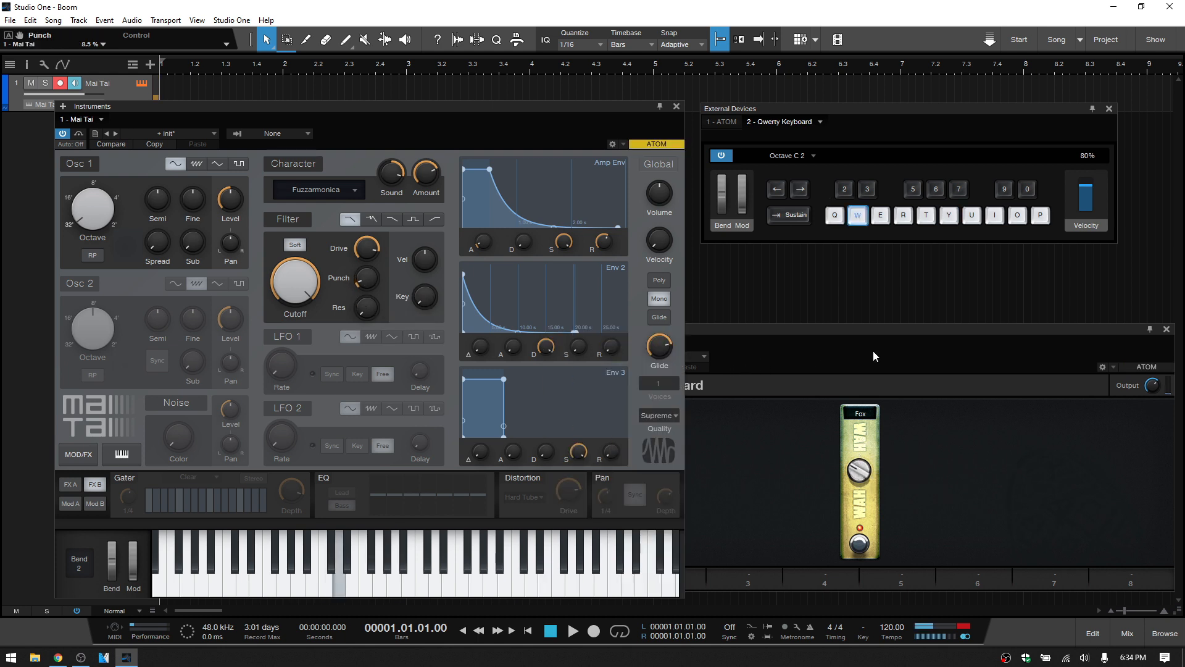
key("w")
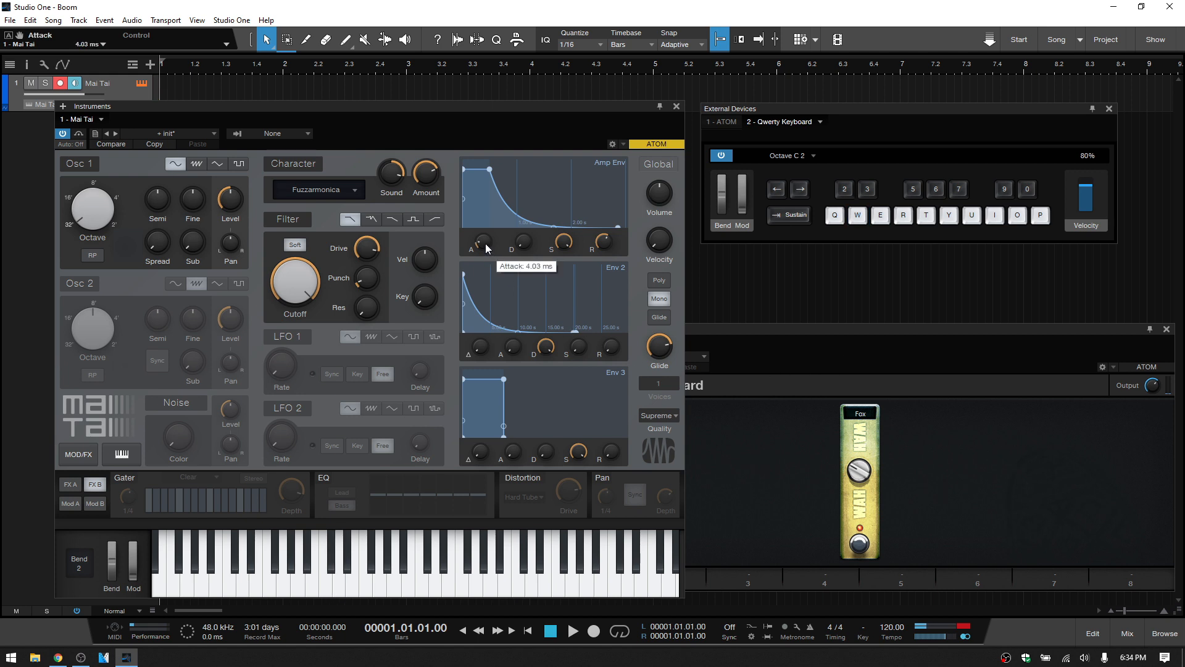
Step: Replace Wah Wah with the Tube Dreamer pedal in the first slot and audition it with repeated G notes
left_click(849, 339)
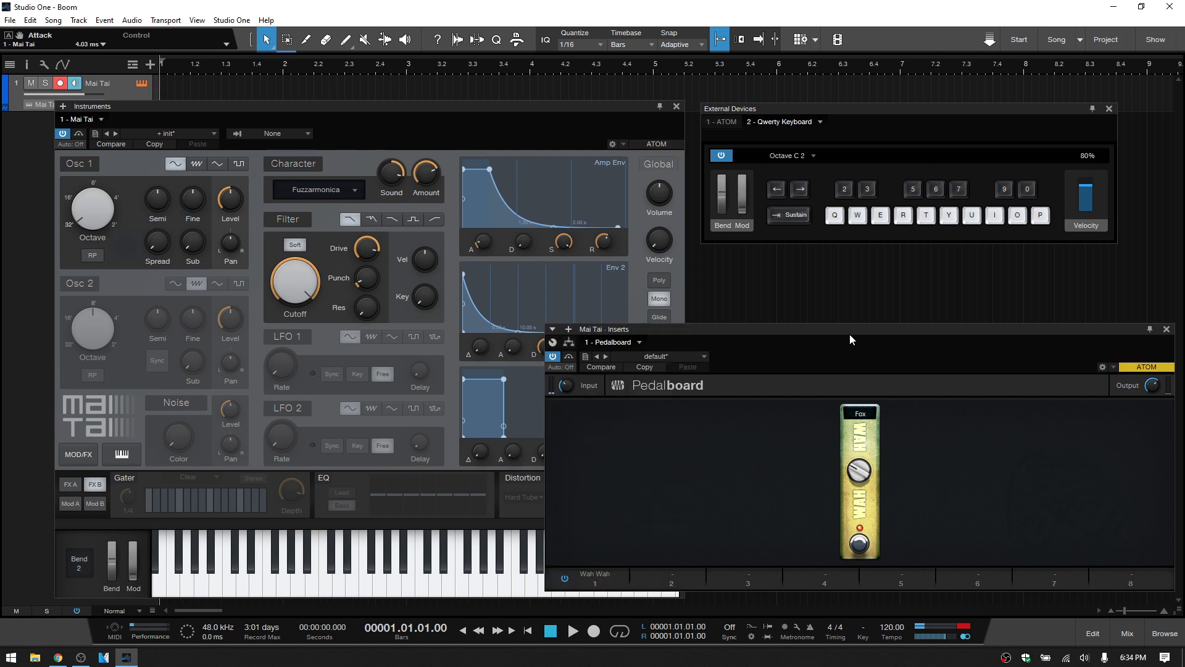
left_click(623, 574)
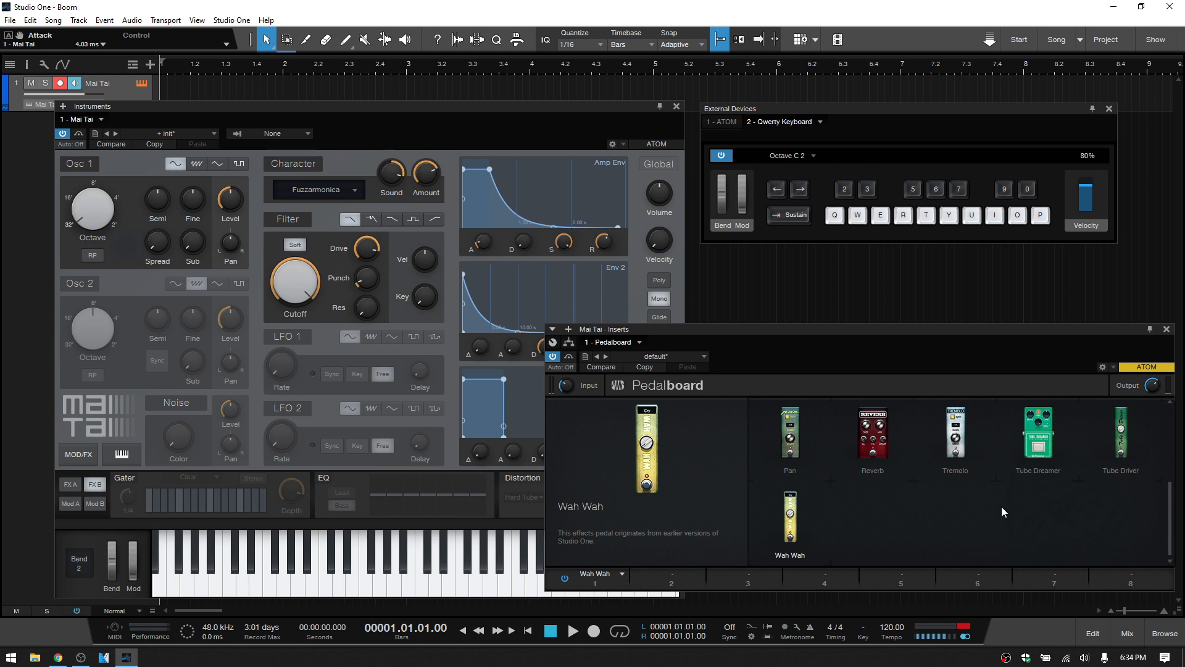
left_click(1044, 442)
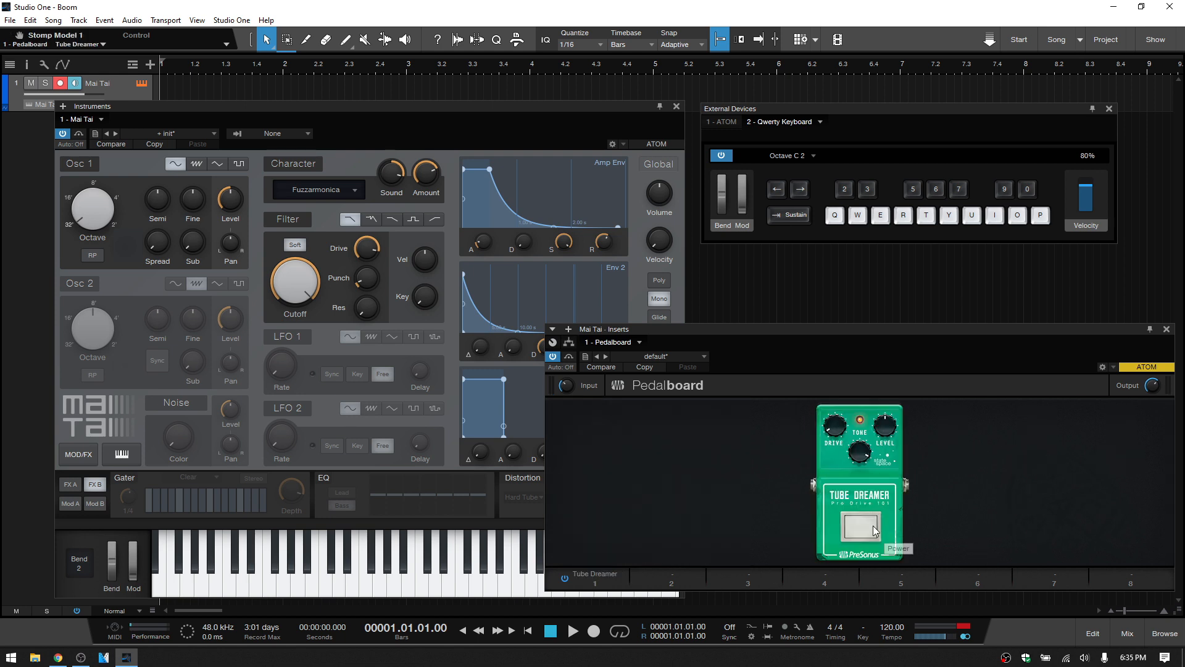
key("t")
key("t")
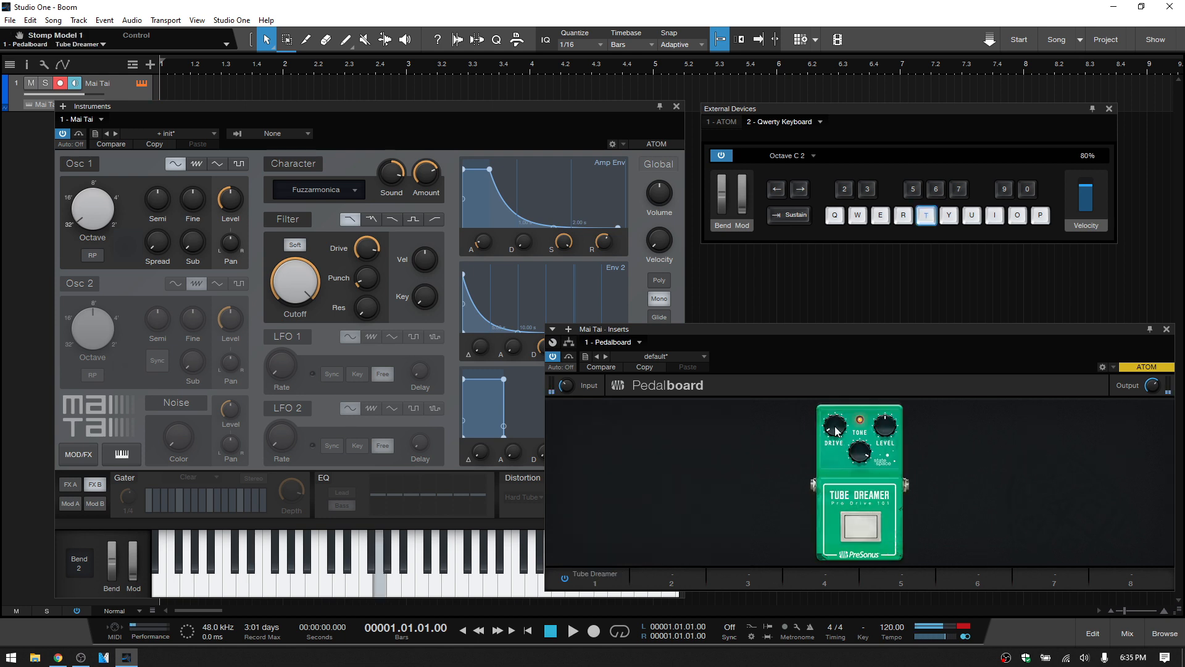
key("t")
Step: Set the Tube Dreamer Drive to 38% while playing repeated G notes followed by high C and D
left_click_drag(836, 427, 832, 390)
key("t")
key("t")
key("t")
key("t")
key("t")
key("i")
key("o")
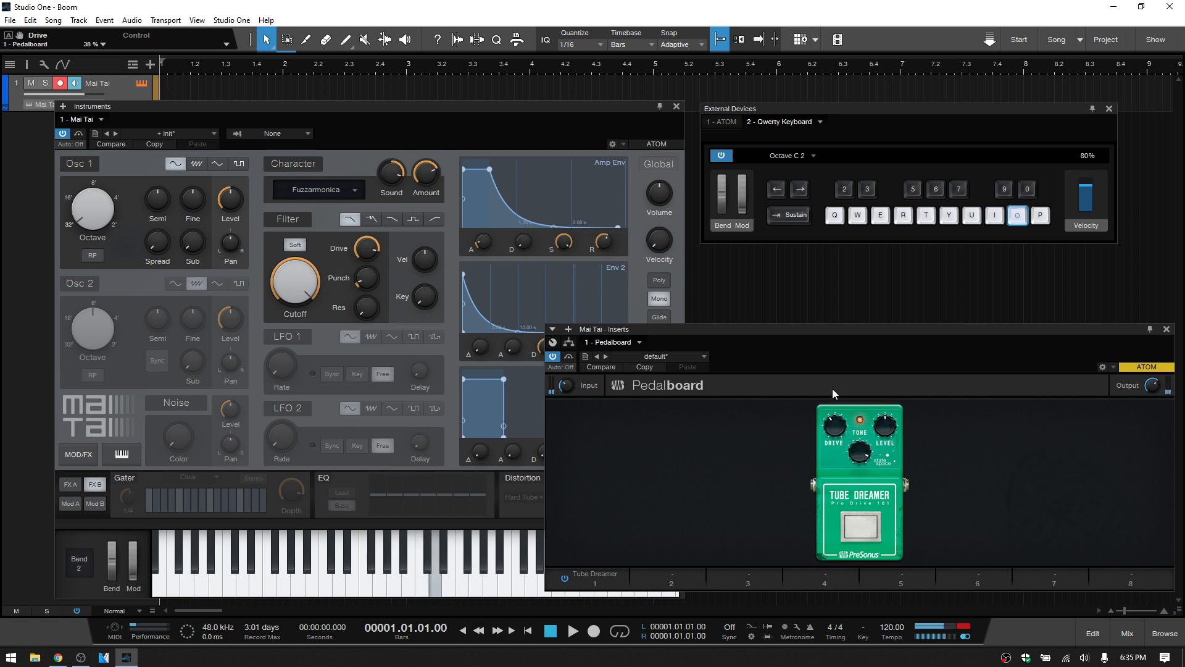
Step: Audition the Tube Dreamer bass sound with G, high C and D, repeated low D, A and low C notes
key("t")
key("i")
key("o")
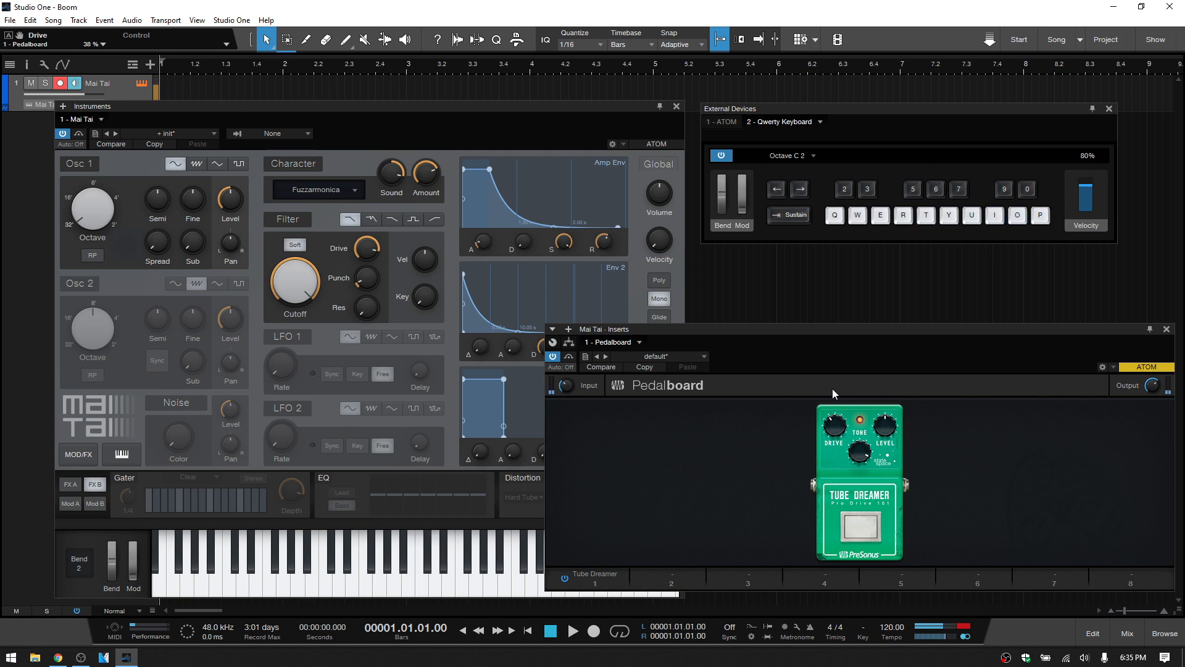
key("w")
key("w")
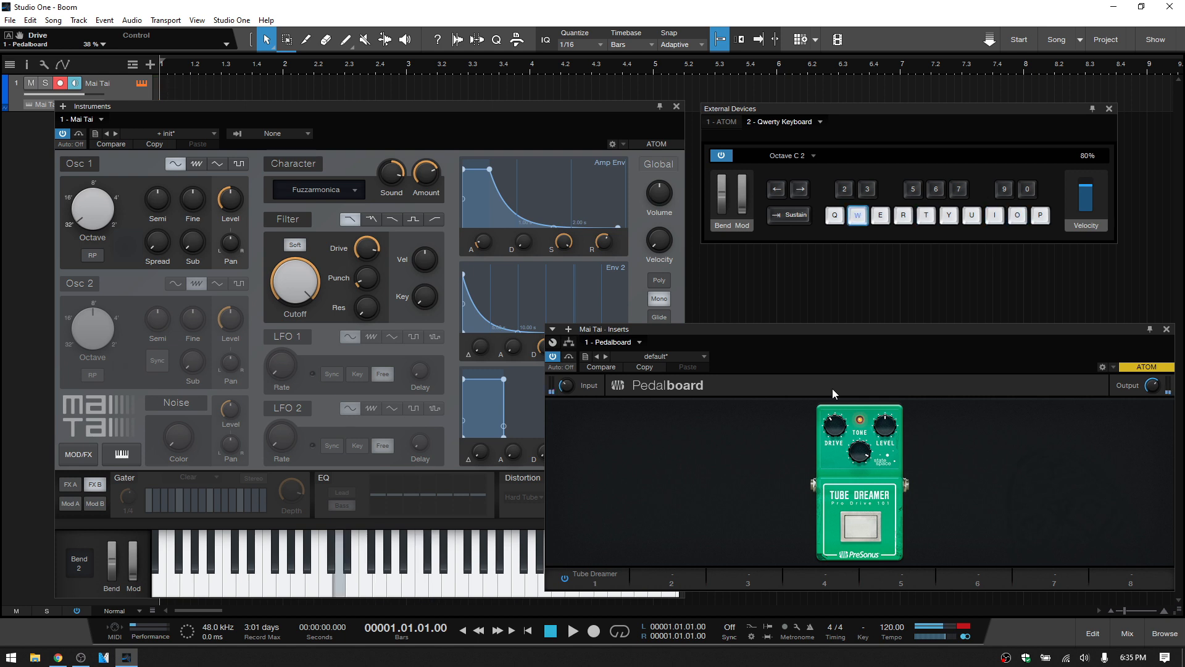
key("y")
key("i")
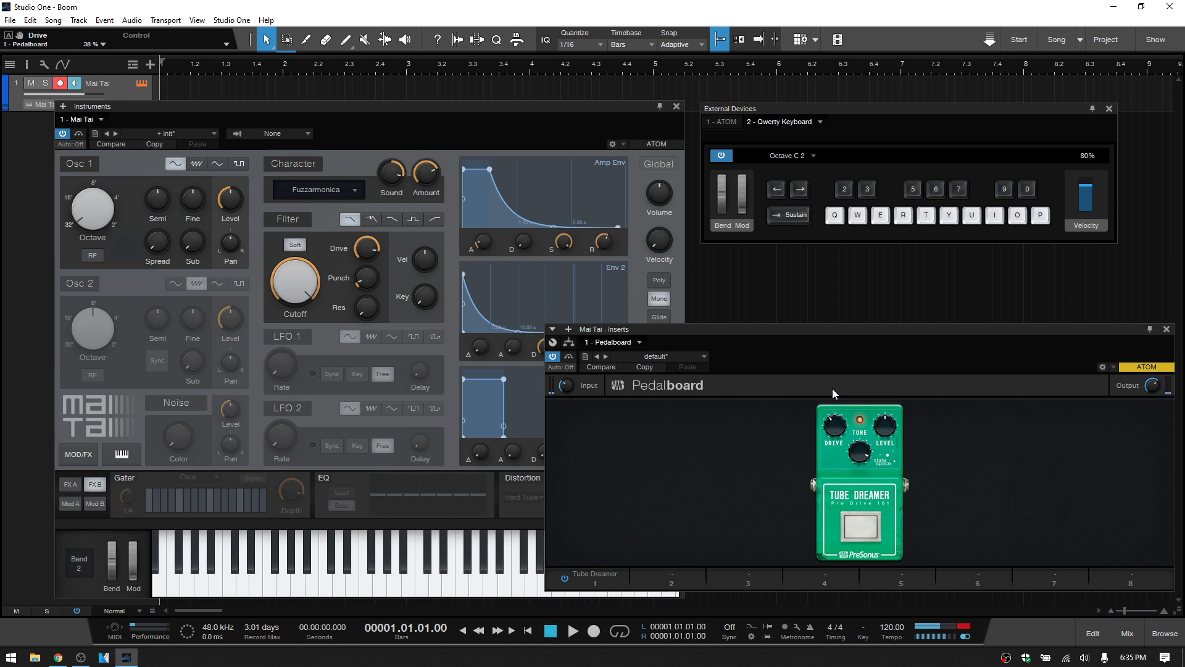
key("q")
key("q")
key("q")
Step: Look through the pedals available for the Tube Dreamer's slot, then remove Pedalboard from Mai Tai's inserts
left_click(620, 574)
scroll(1020, 506, "down", 1)
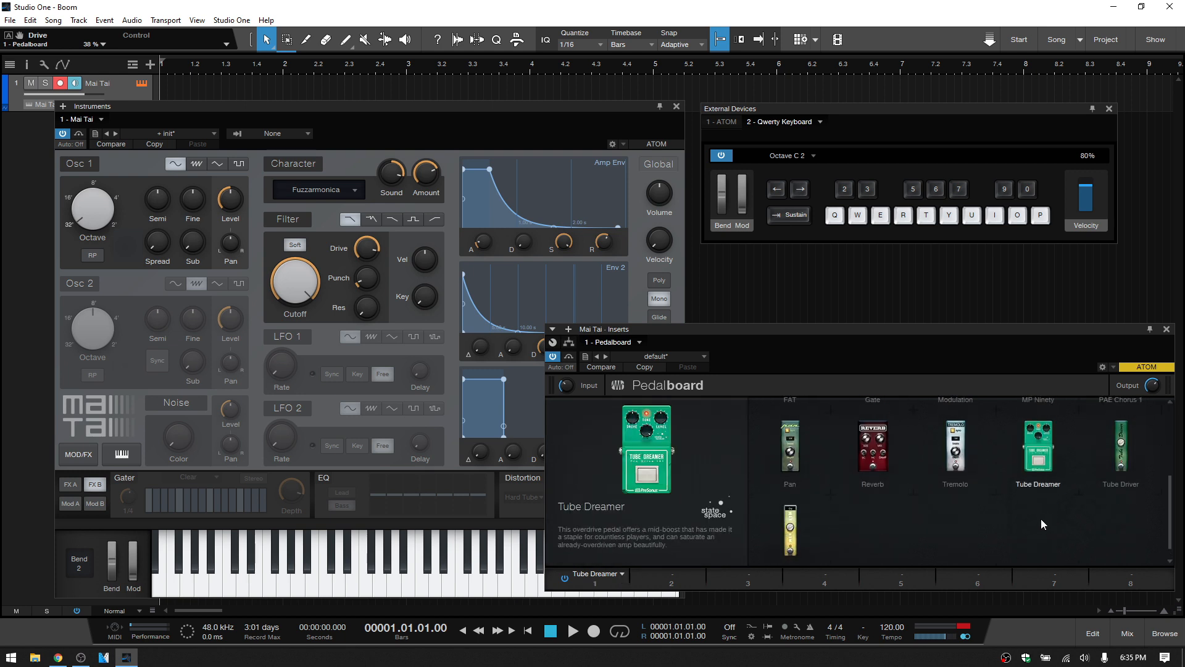
scroll(1041, 519, "up", 2)
scroll(1039, 518, "down", 2)
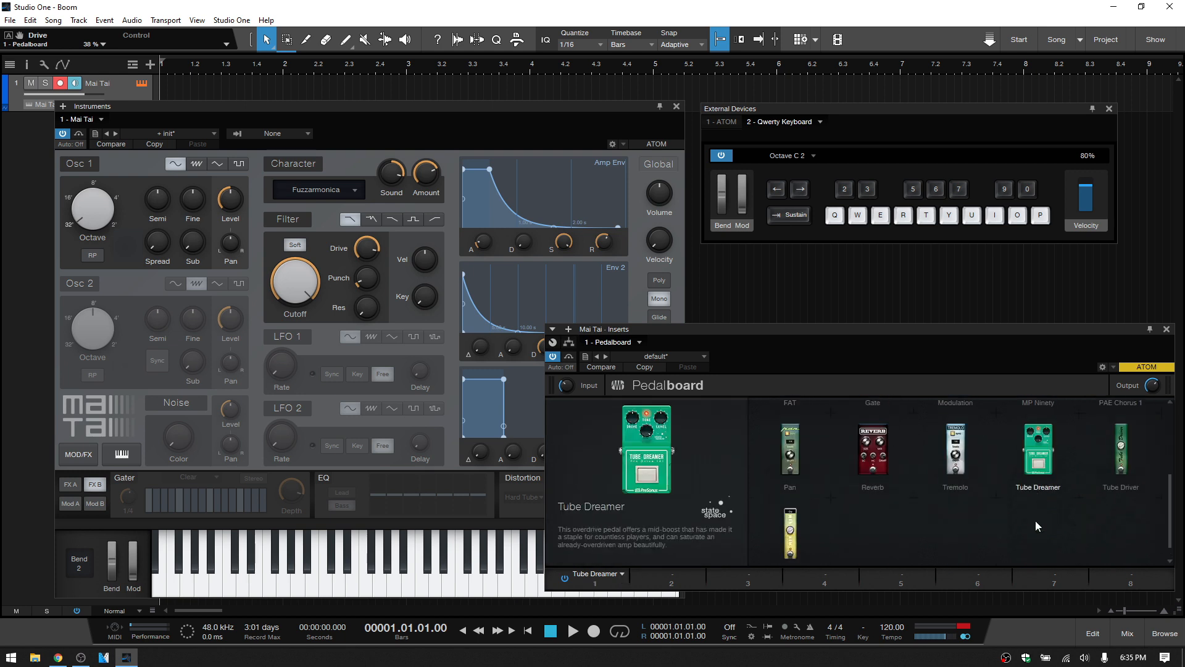
left_click(639, 344)
left_click(640, 342)
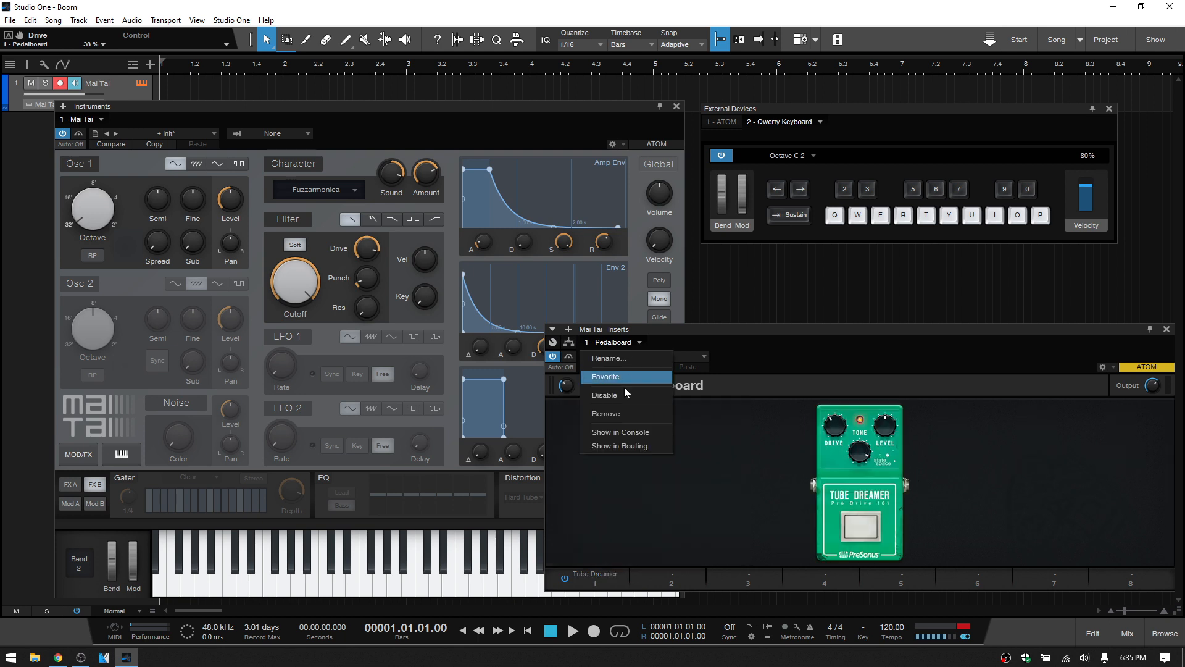
left_click(609, 419)
Step: Add the Bitcrusher effect to the Mai Tai track and place its window below the Qwerty Keyboard device
left_click(1171, 633)
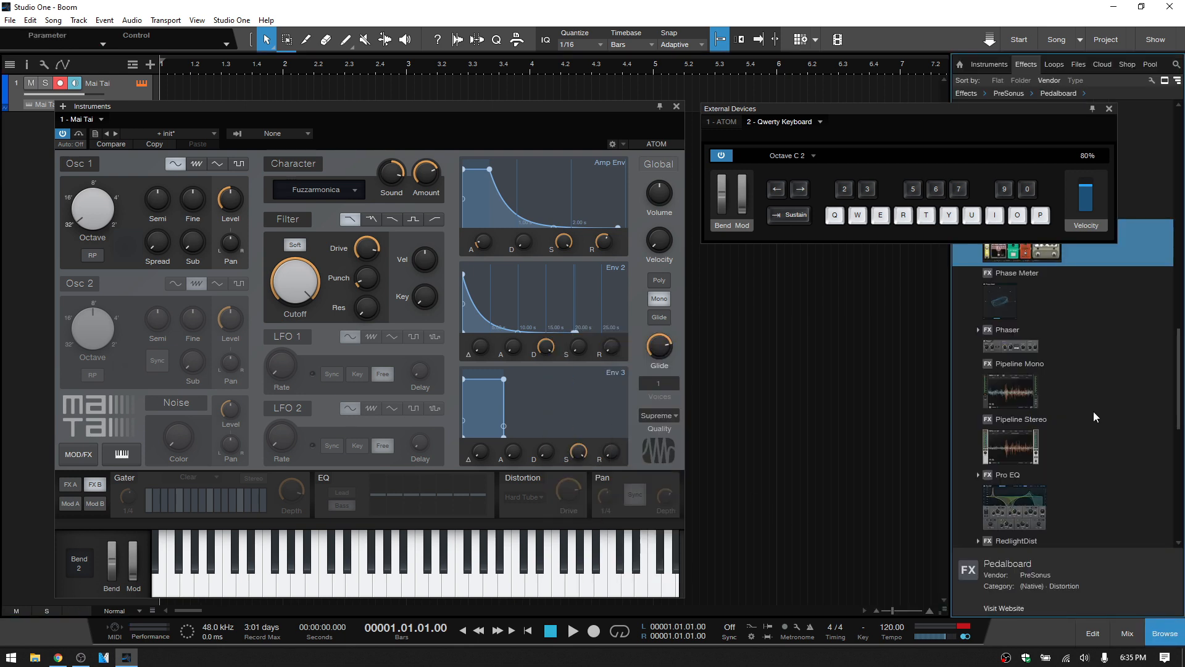
scroll(1094, 417, "down", 5)
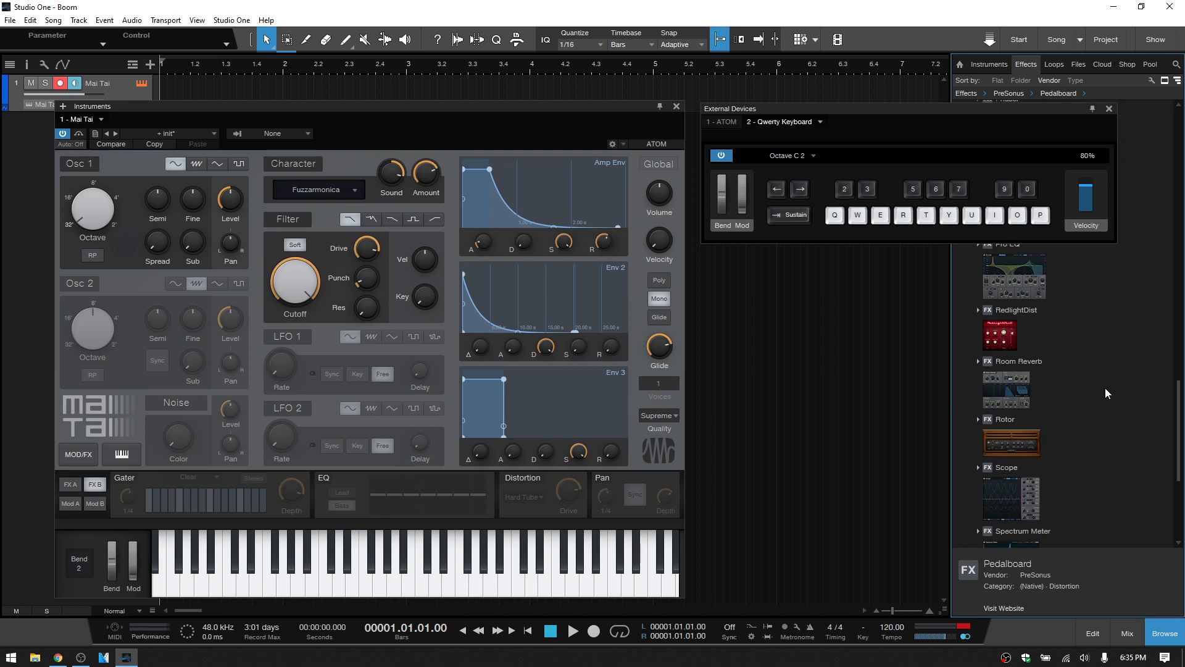
scroll(1108, 390, "up", 3)
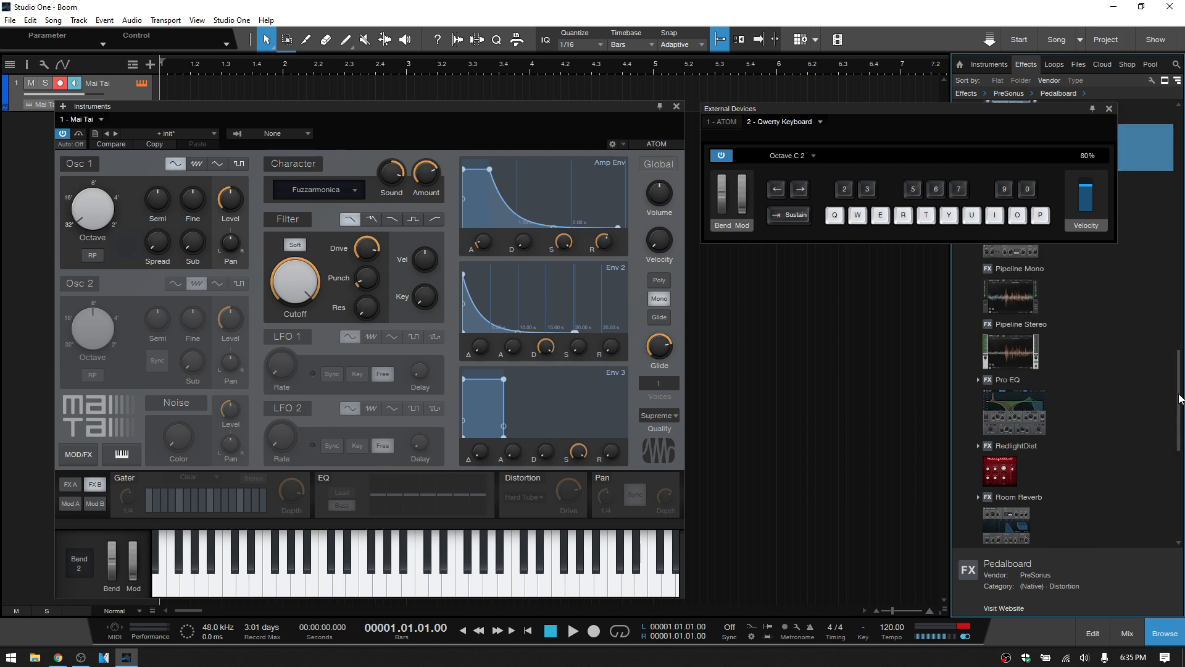
left_click_drag(1180, 399, 1184, 161)
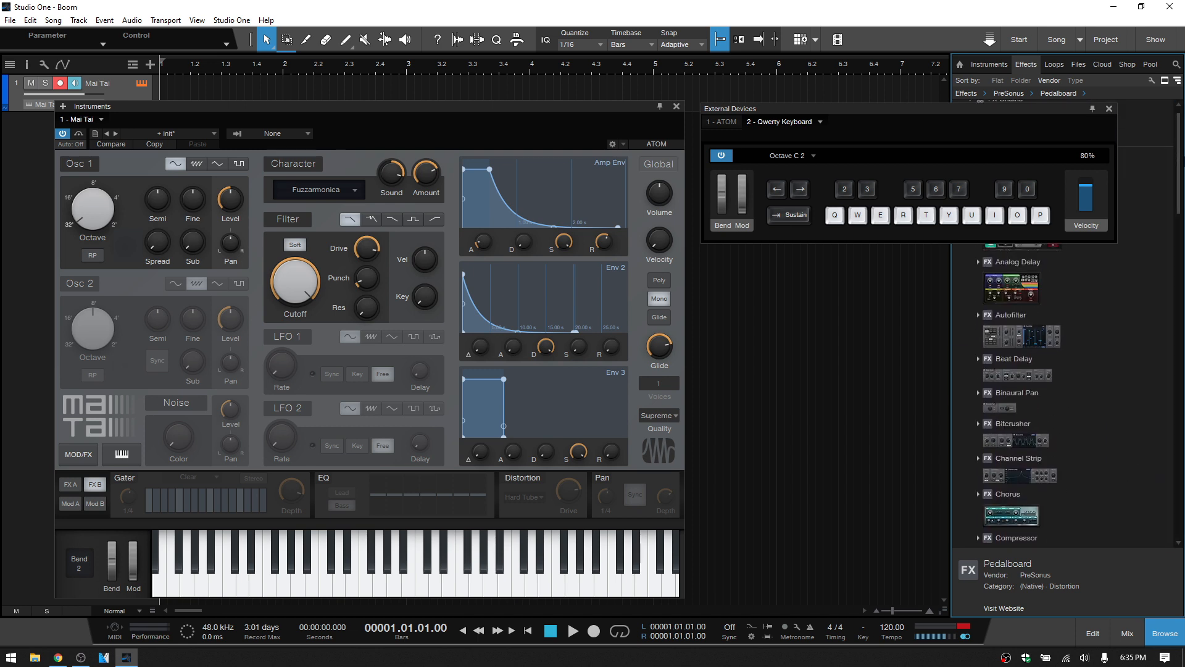
left_click_drag(1021, 444, 721, 88)
left_click_drag(768, 331, 873, 283)
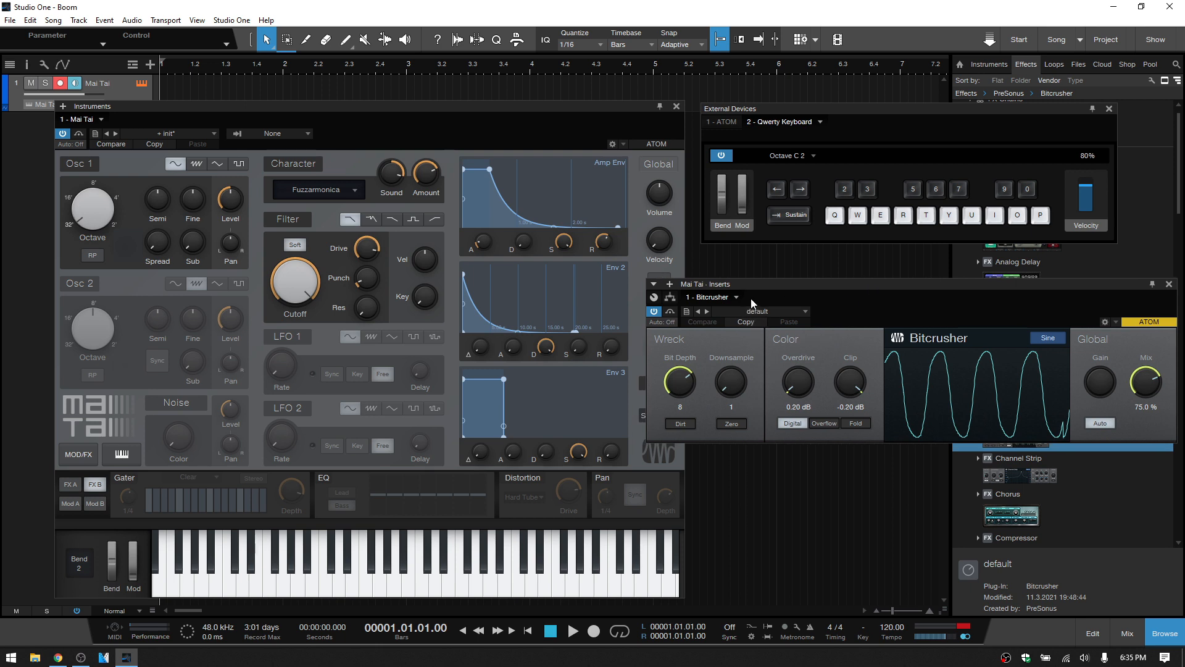
Step: Look through the Bitcrusher presets and audition the default one with B and E notes
left_click(805, 311)
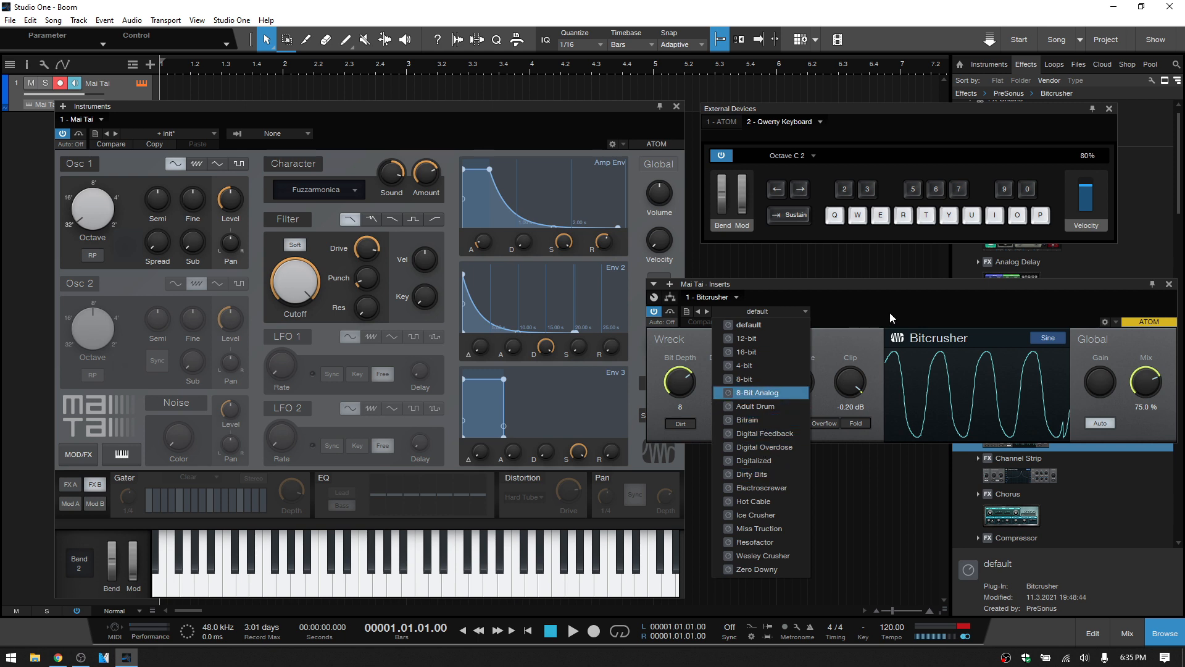
left_click(906, 302)
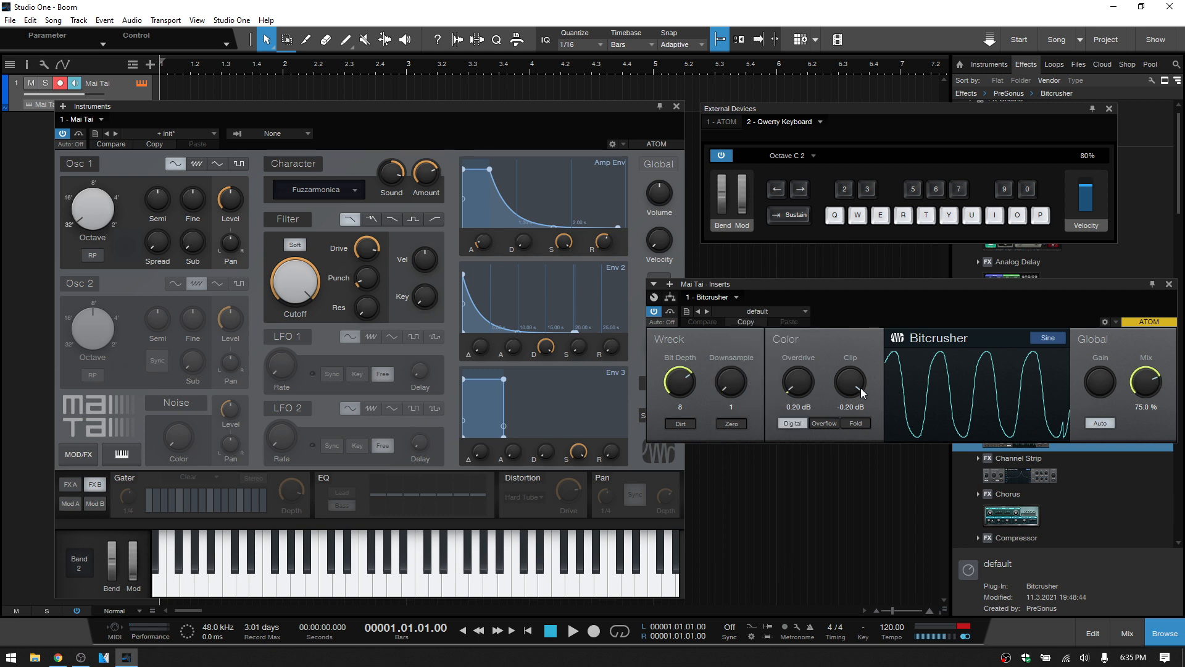
left_click(804, 312)
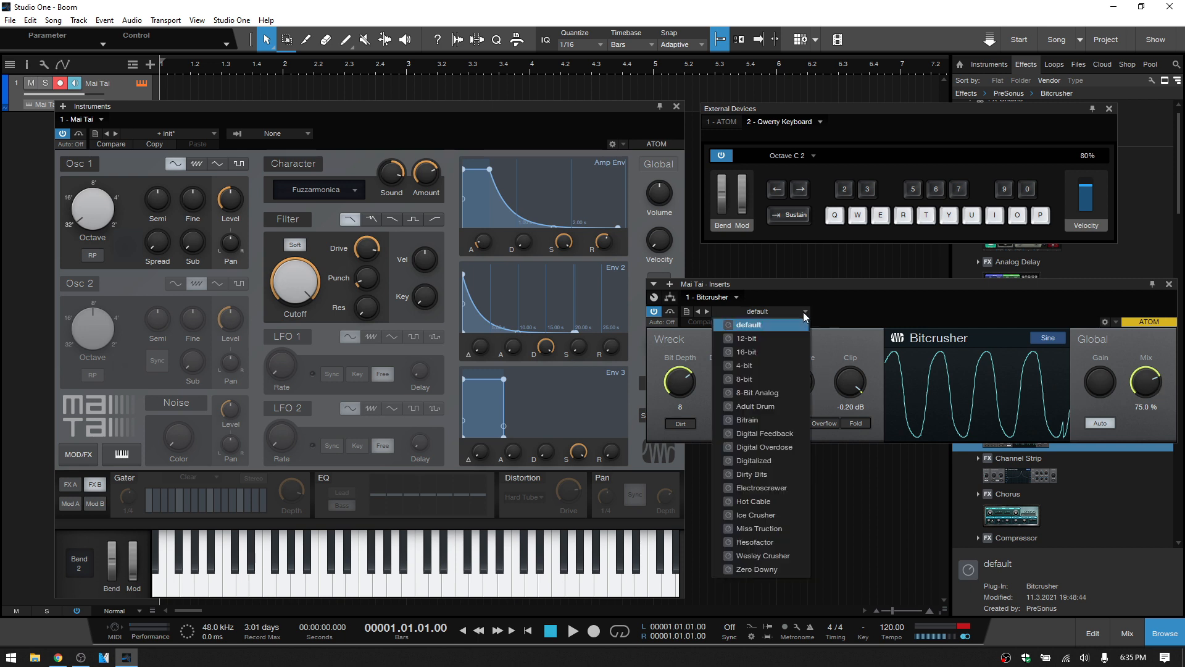
left_click(898, 302)
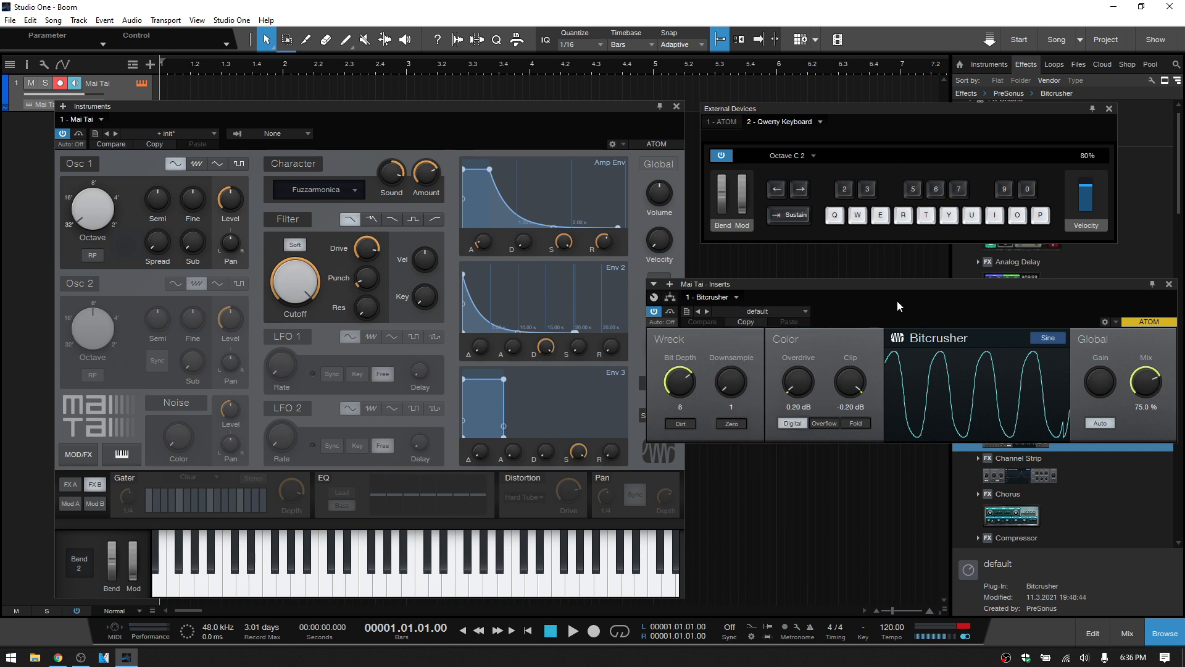
key("u")
key("e")
Step: Load Bitcrusher's 16-bit preset and audition it with repeated E notes and a G
left_click(805, 311)
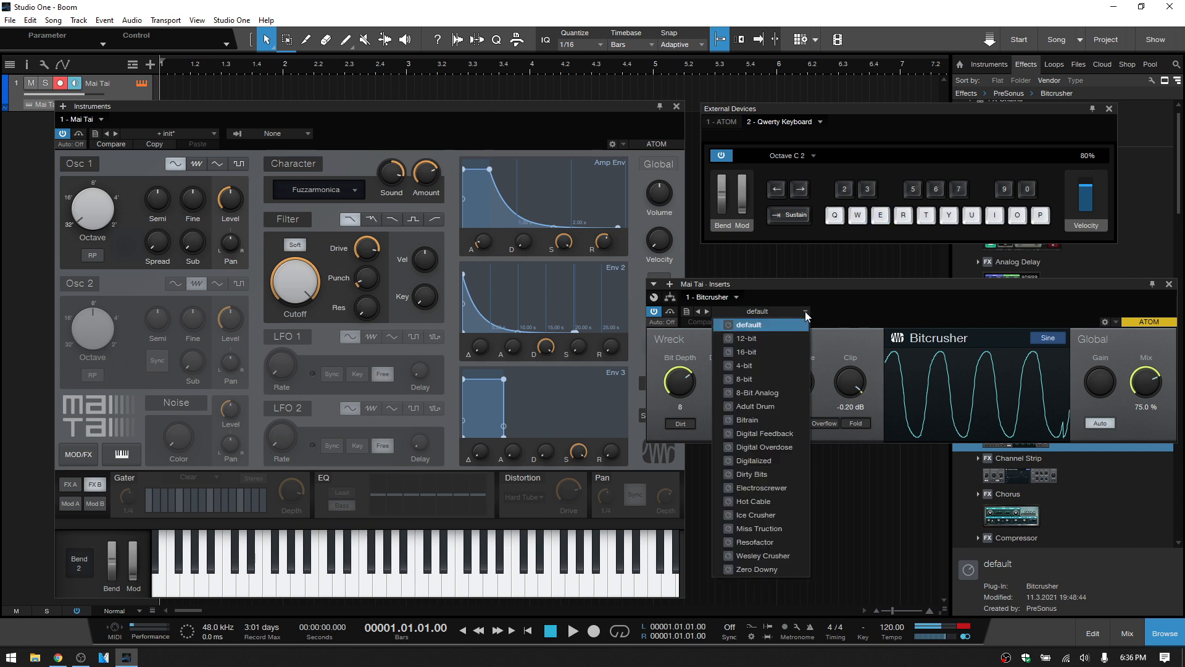
left_click(757, 354)
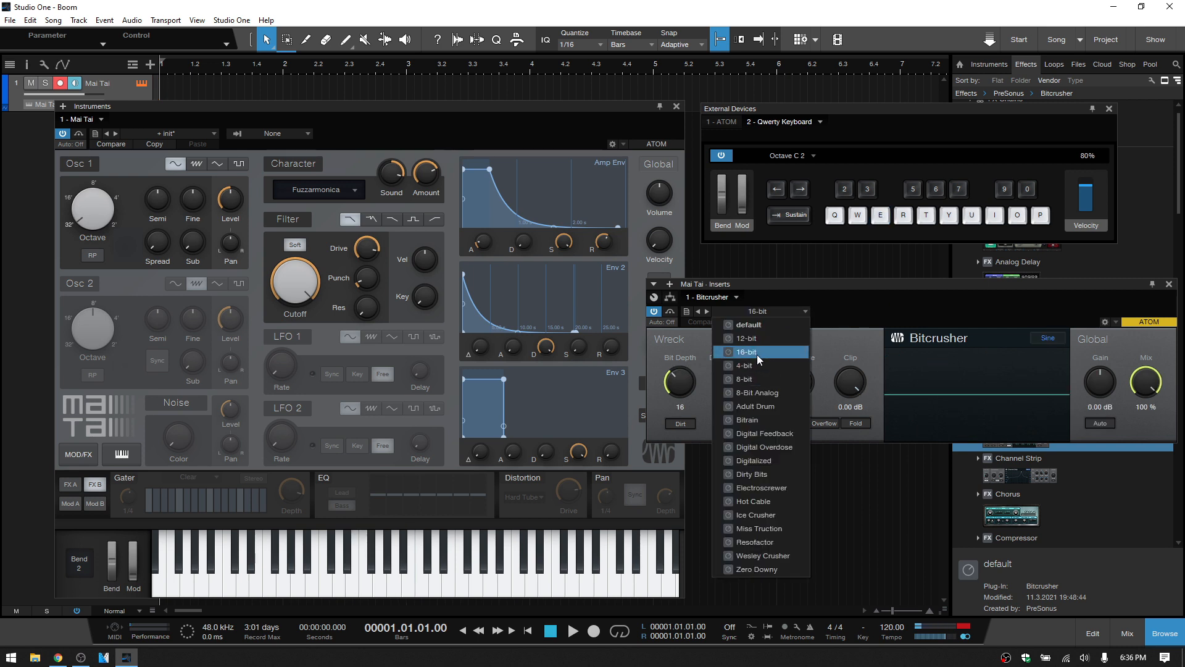
key("e")
key("e")
key("t")
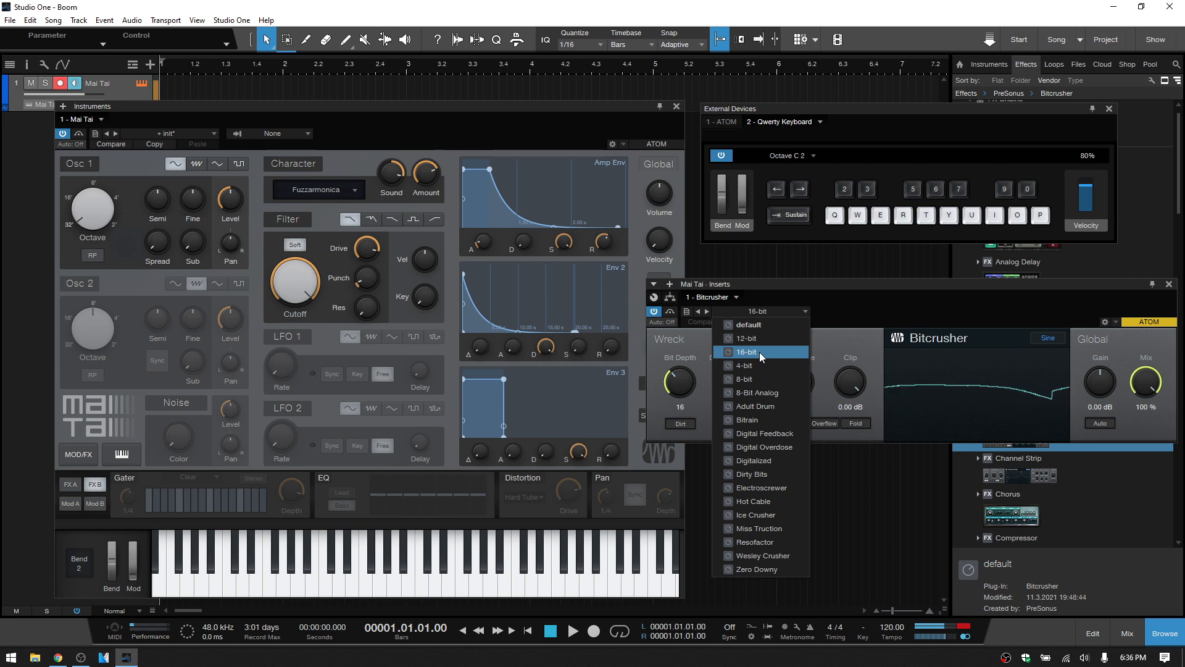
Step: Switch Bitcrusher to the Adult Drum preset and audition it with B, repeated D, G, D#, C and A notes
left_click(758, 405)
key("u")
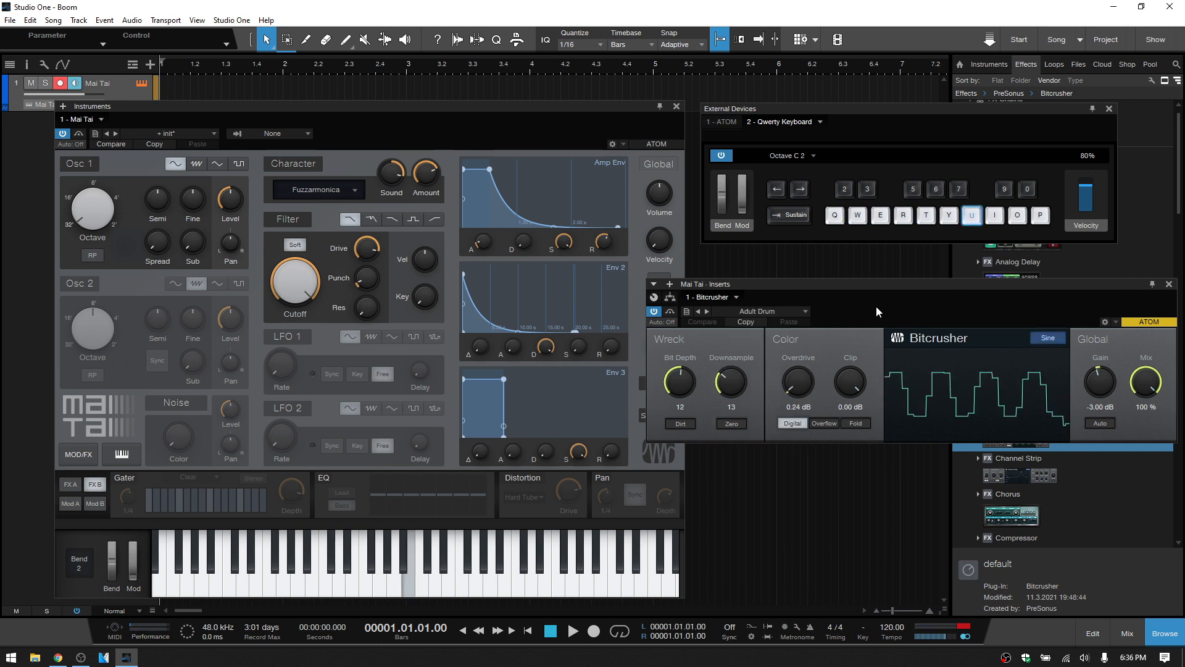
key("w")
key("w")
key("w")
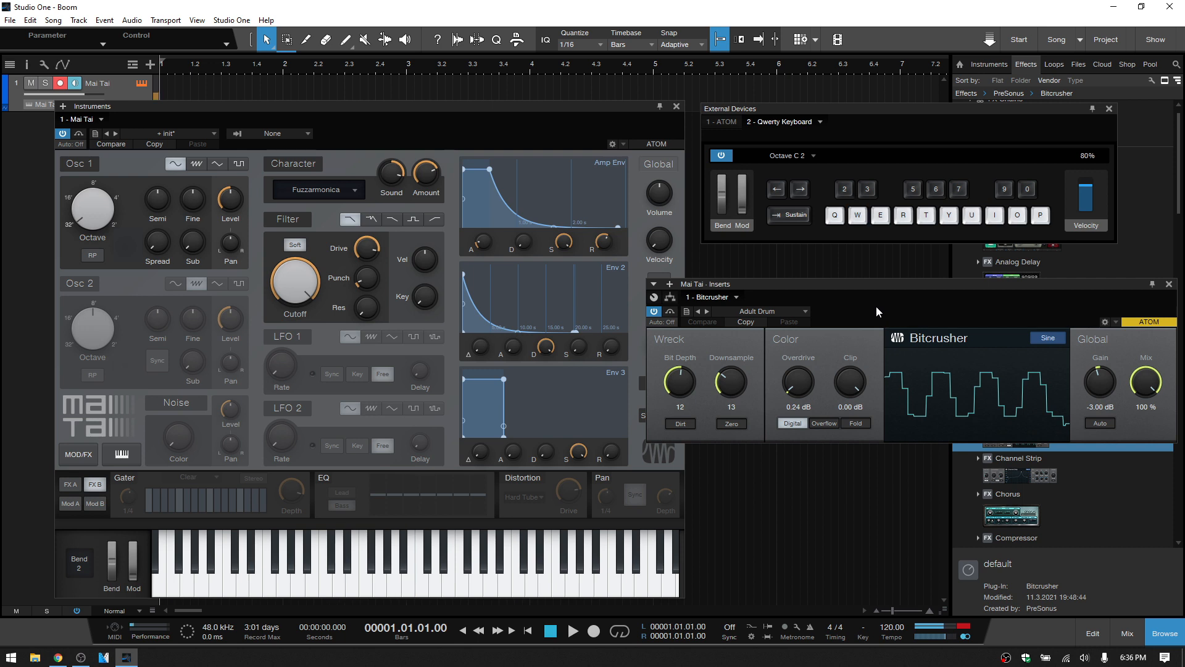
key("t")
key("3")
key("q")
key("y")
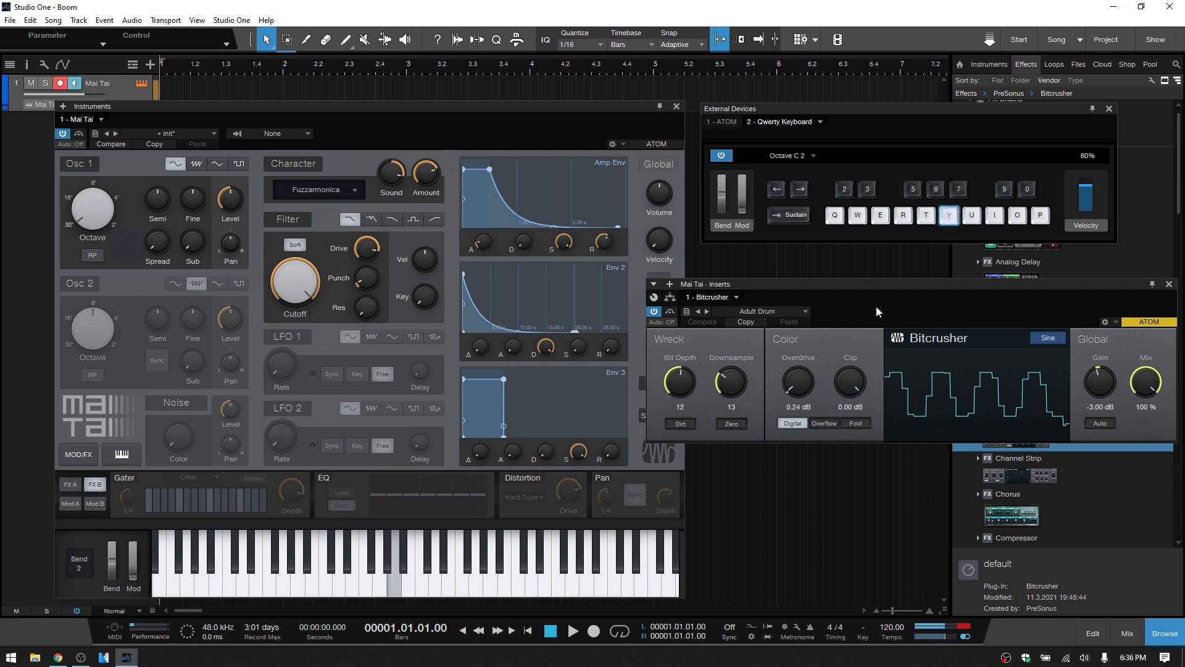
Step: Switch Bitcrusher to the Hot Cable preset and audition it by alternating B with low E and C notes
left_click(796, 315)
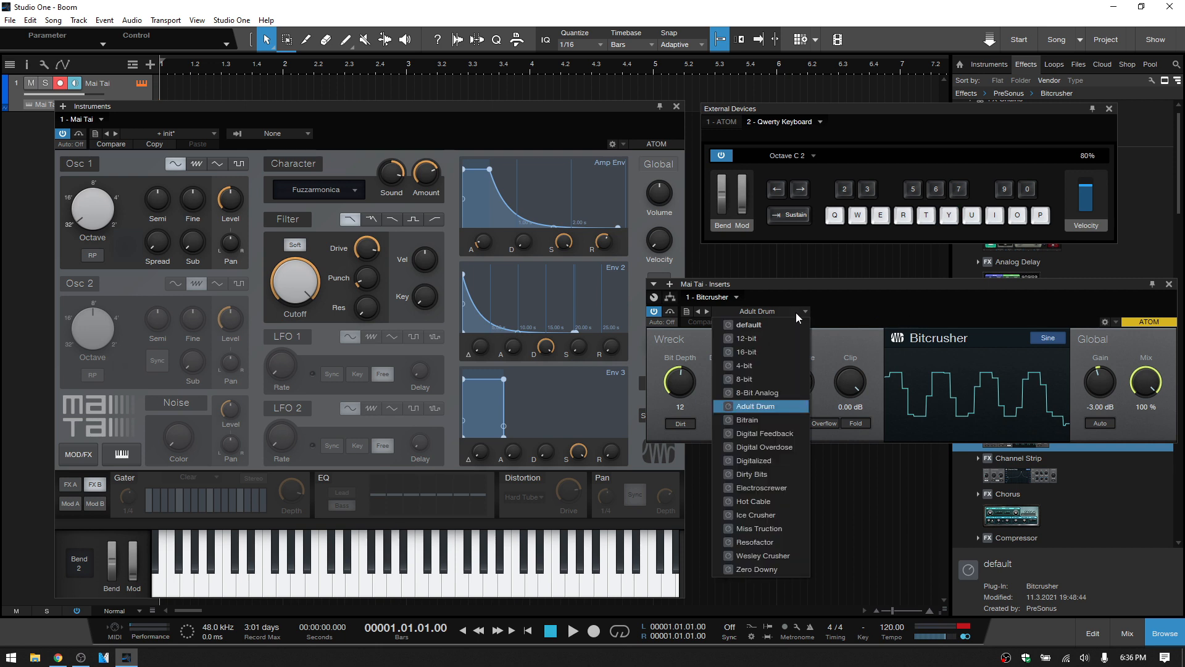
left_click(765, 501)
key("u")
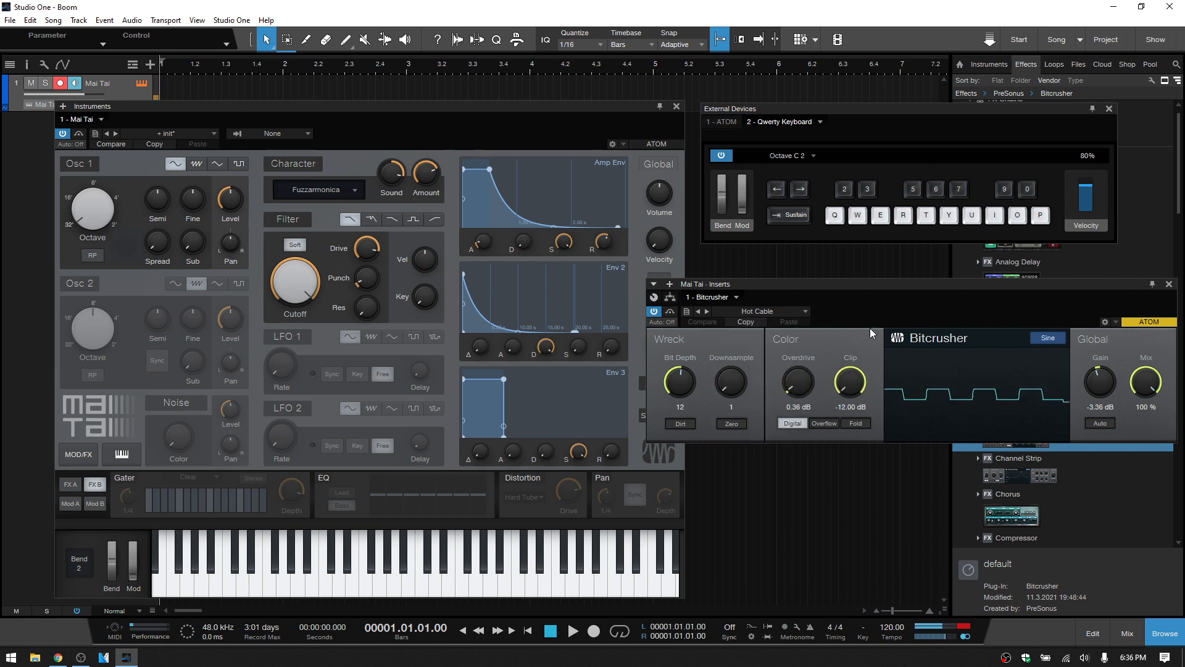
key("e")
key("u")
key("q")
key("u")
key("e")
key("u")
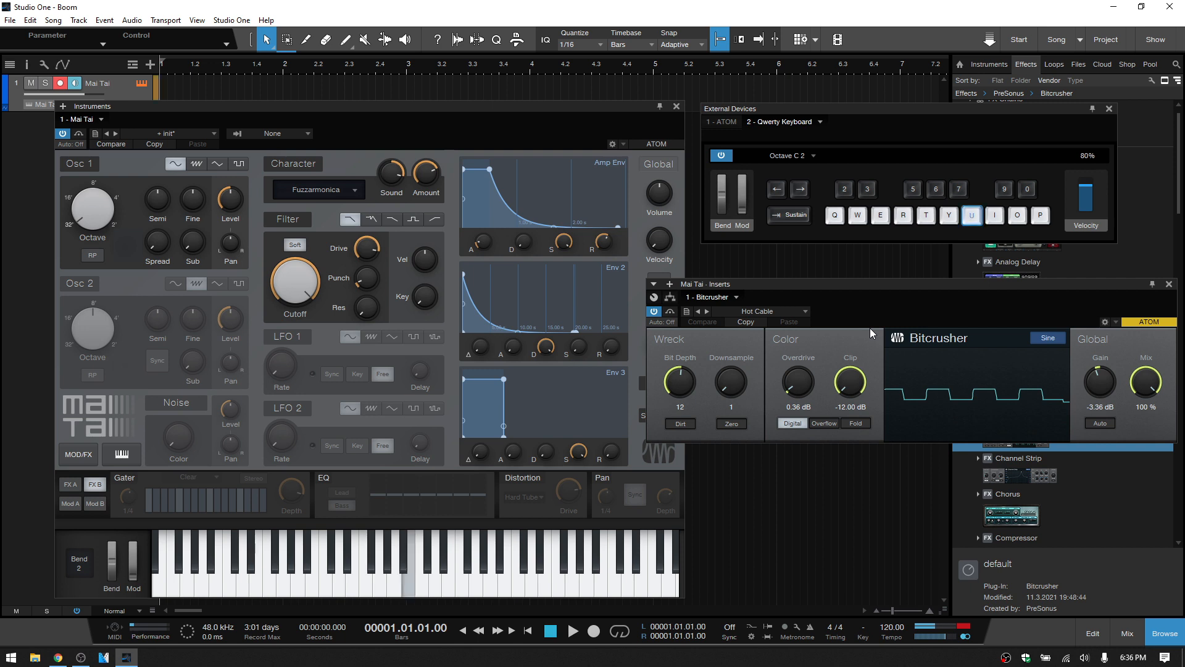
key("q")
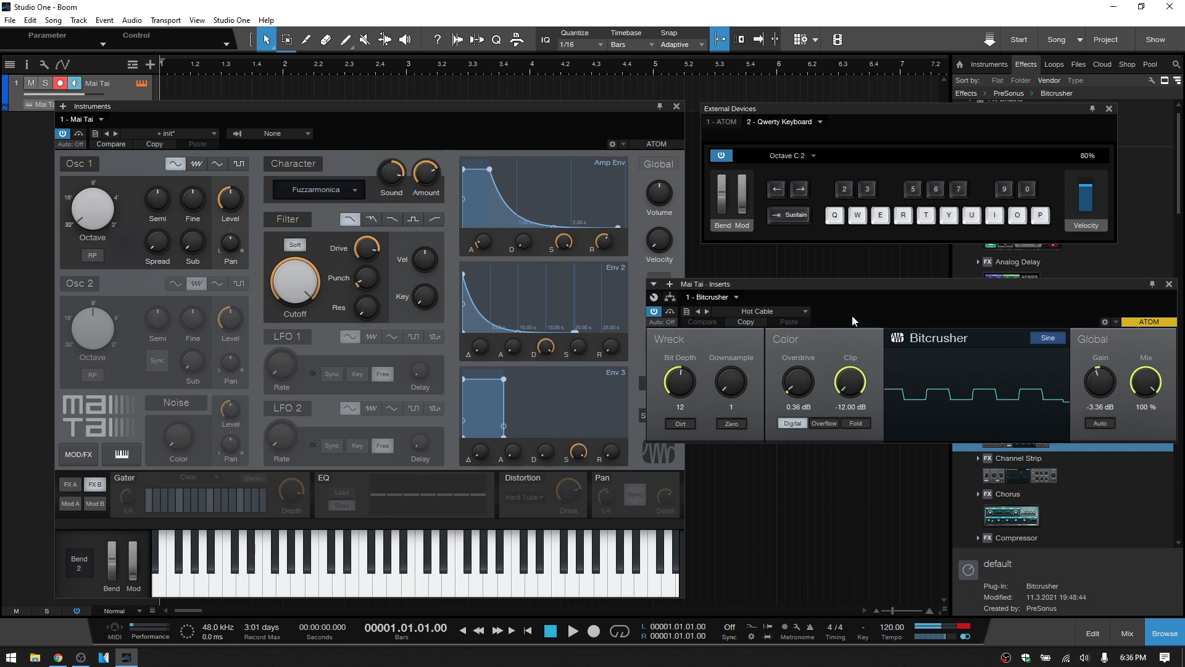
Step: Replace Bitcrusher with RedlightDist on the Mai Tai track and place its window below the Qwerty Keyboard device
left_click(736, 297)
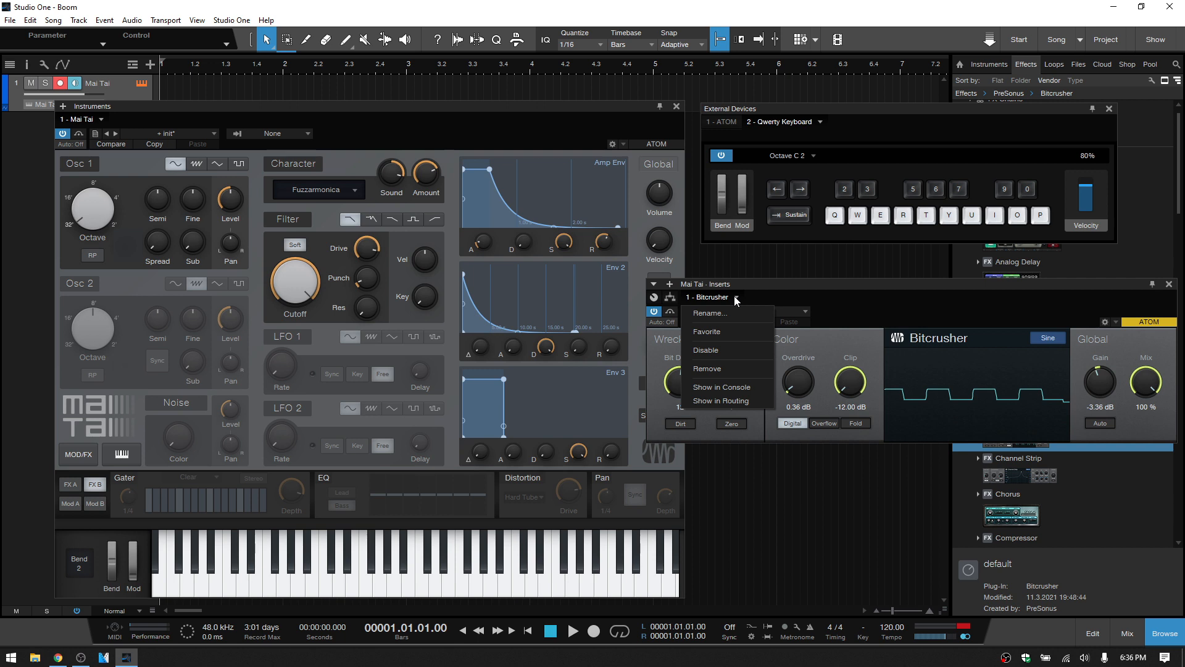
left_click(720, 371)
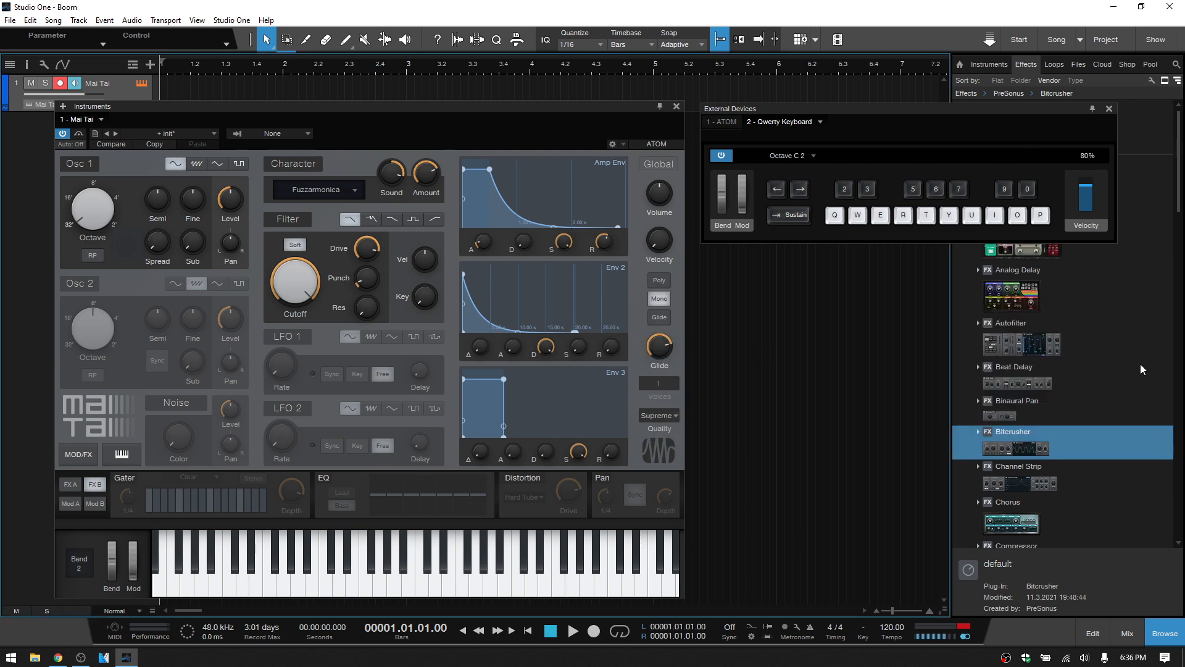
scroll(1141, 364, "down", 3)
scroll(1138, 368, "up", 3)
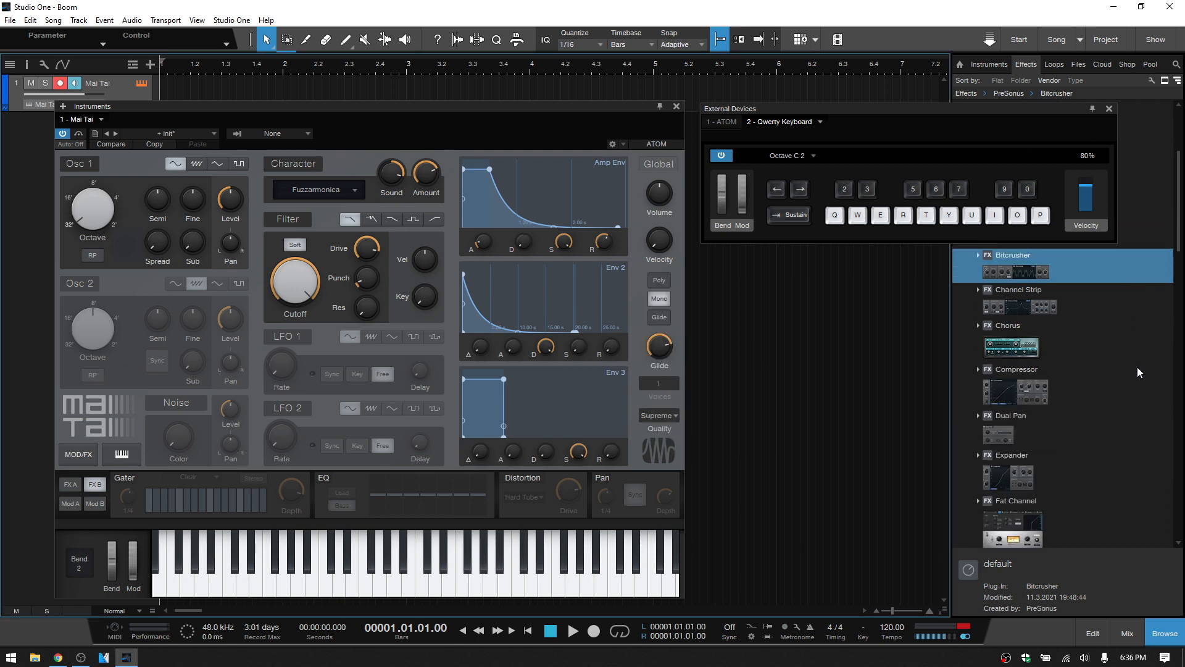
scroll(1139, 368, "down", 3)
left_click_drag(1180, 219, 1170, 420)
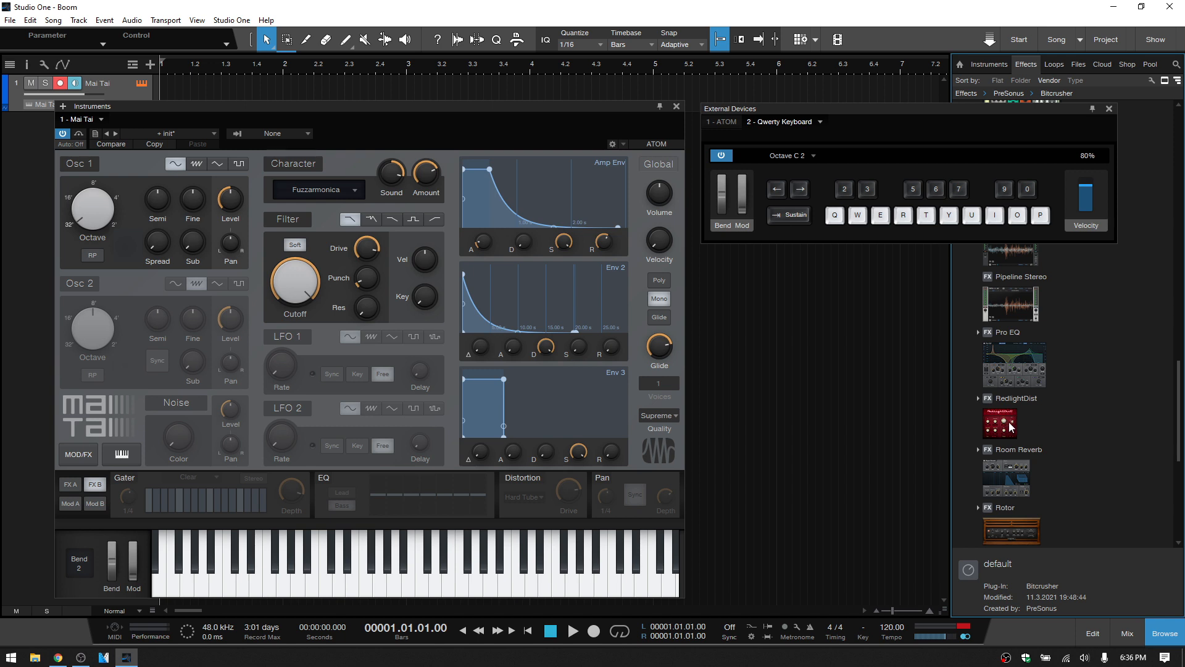
left_click_drag(1003, 427, 695, 94)
left_click_drag(764, 282, 829, 261)
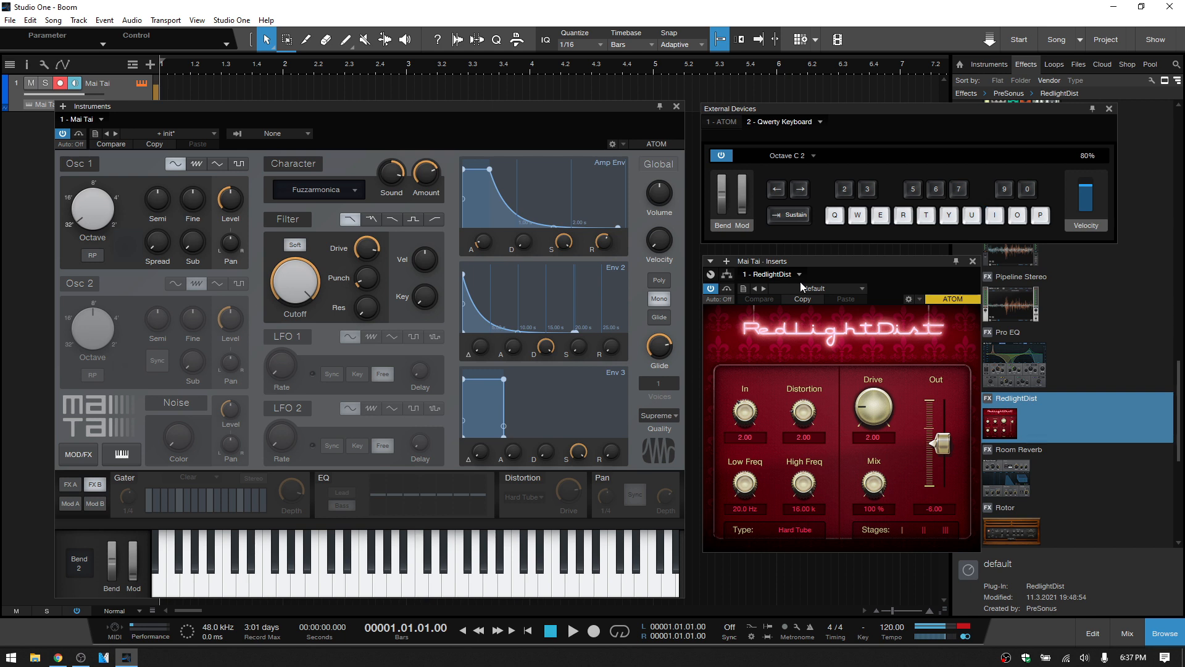
Step: Audition RedlightDist's default settings with high C and E notes followed by repeated F and a low E
key("i")
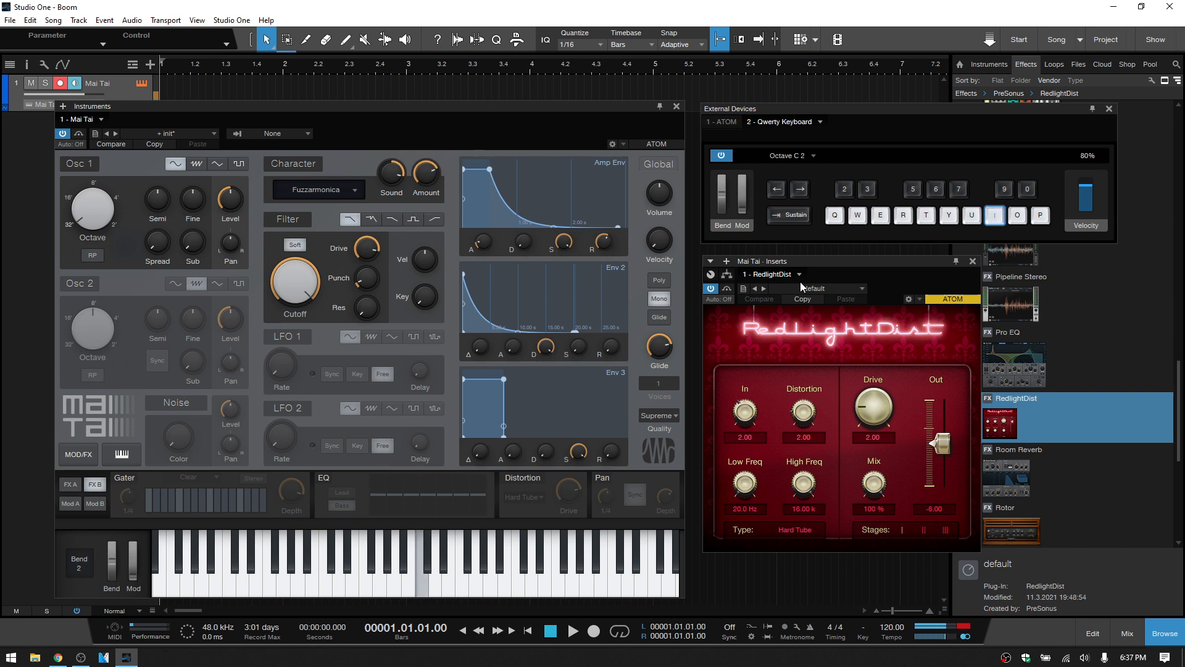
key("i")
key("p")
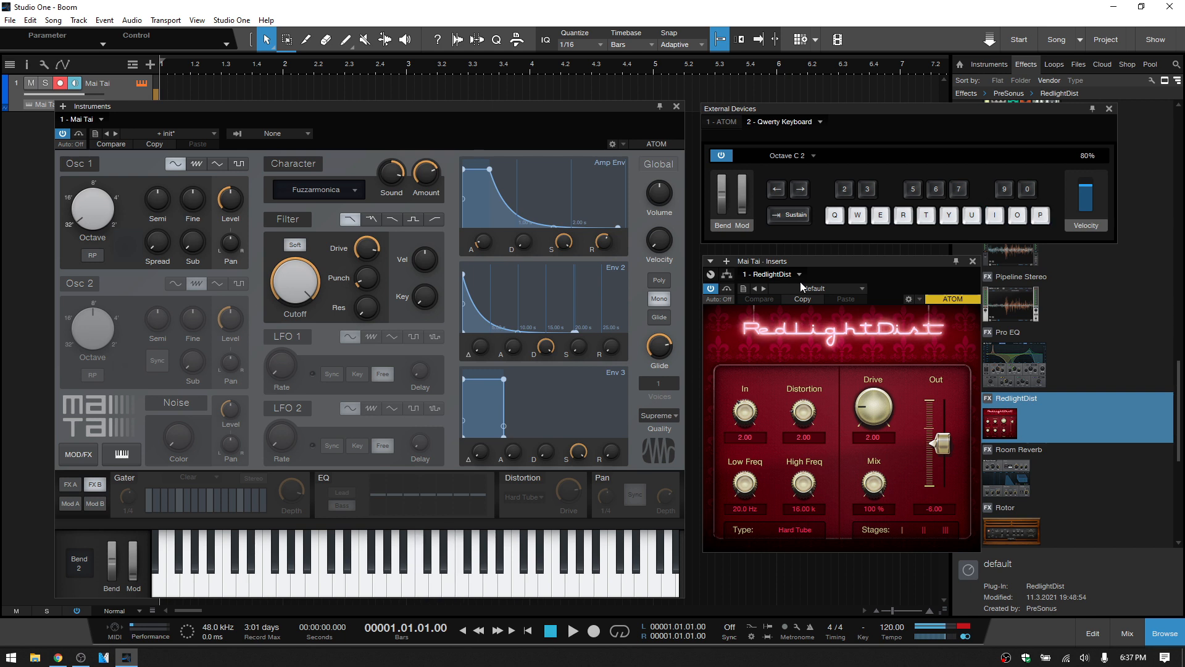
key("r")
key("r")
key("r")
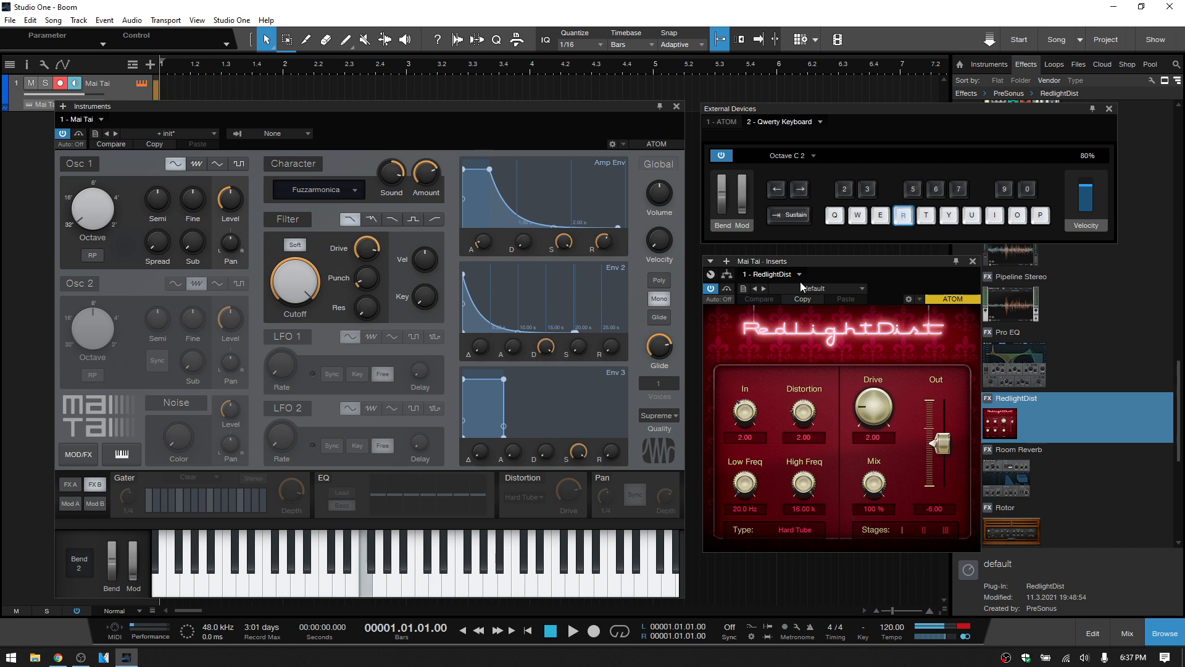
key("e")
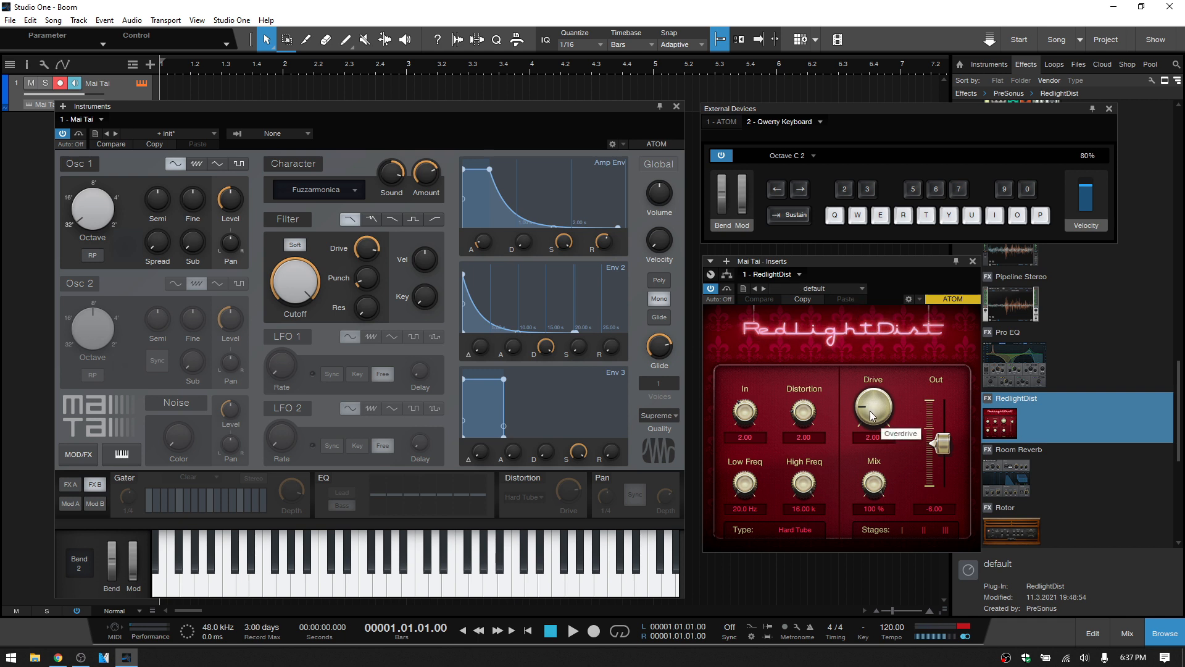
Step: Set the RedlightDist Drive to 5.89 while playing high C notes
key("i")
left_click_drag(869, 410, 878, 381)
key("i")
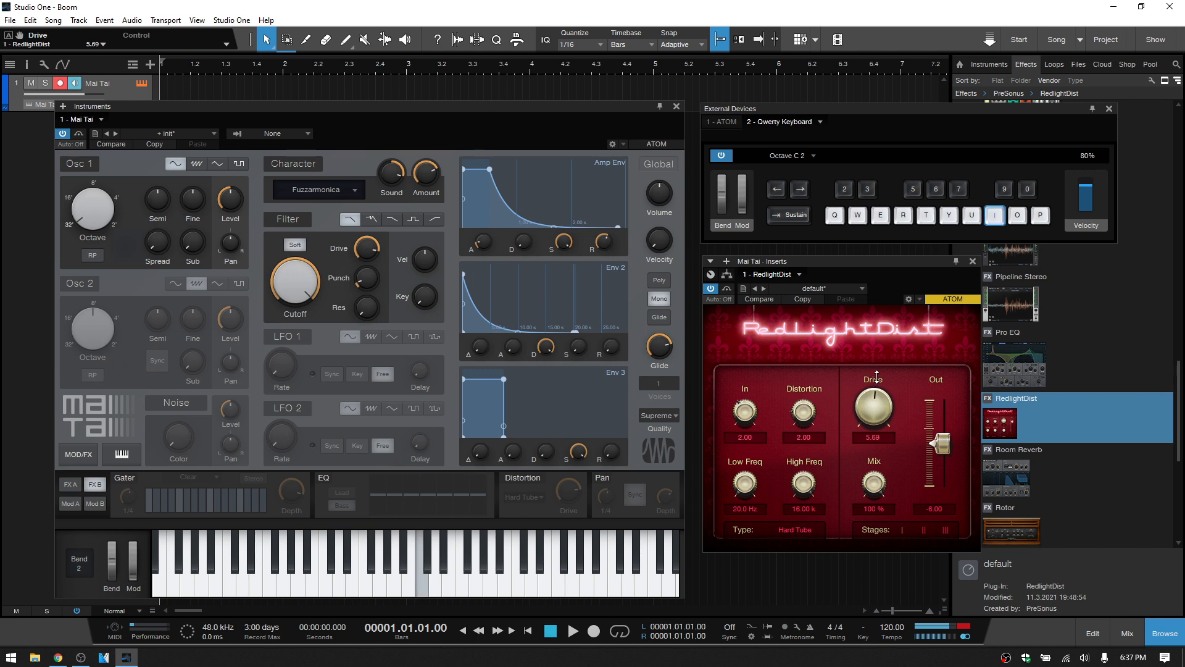
Step: Audition RedlightDist at the current Drive setting with high C and E notes followed by repeated F and low E
key("i")
key("i")
key("p")
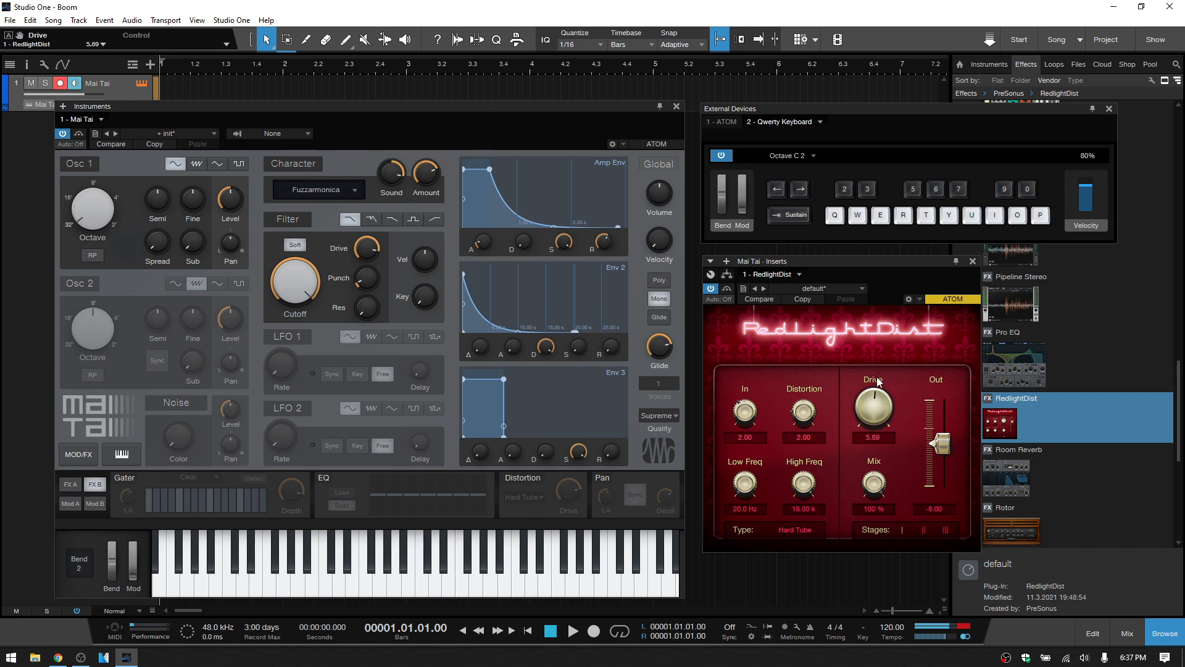
key("r")
key("r")
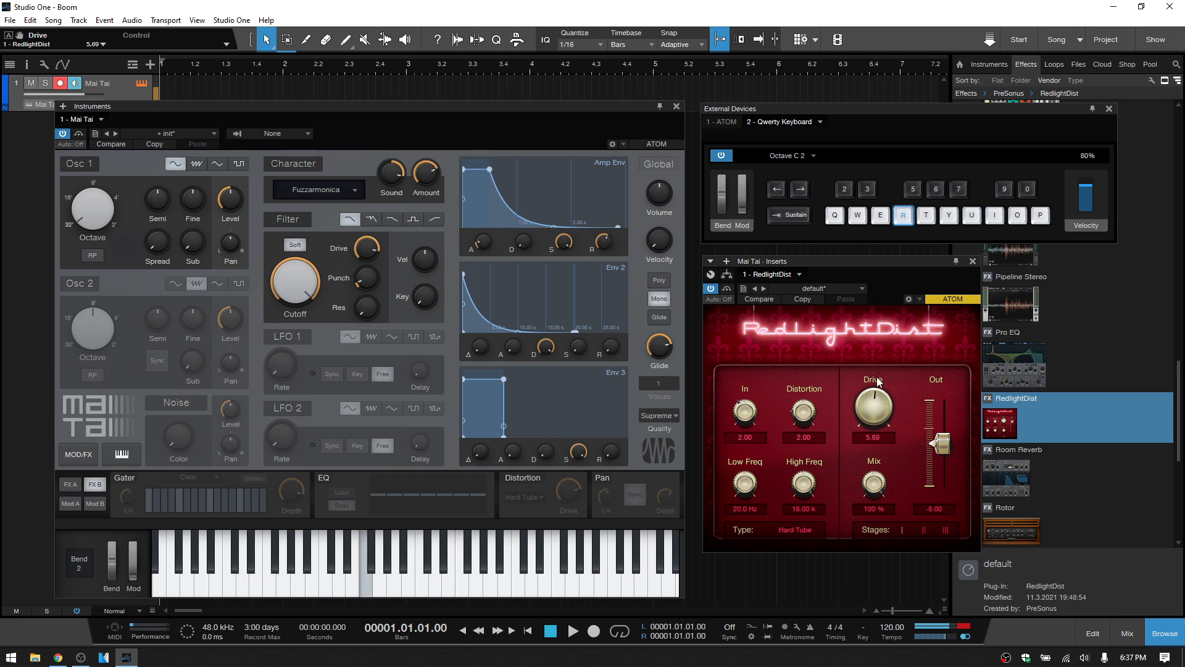
key("r")
key("r")
key("i")
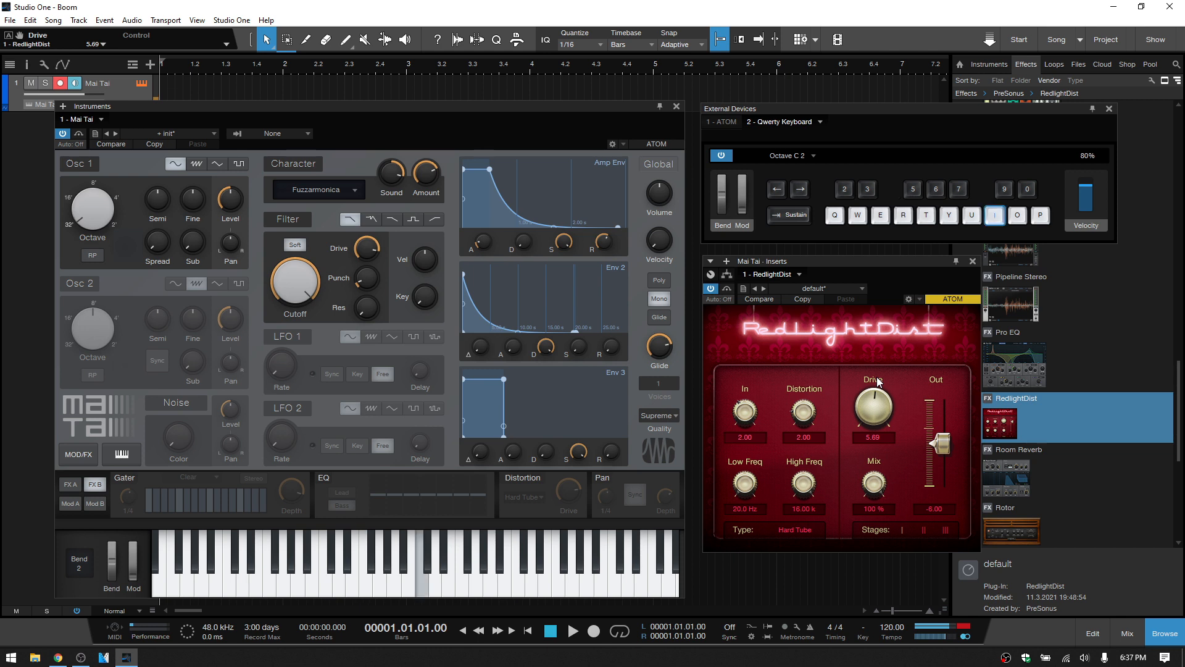
key("i")
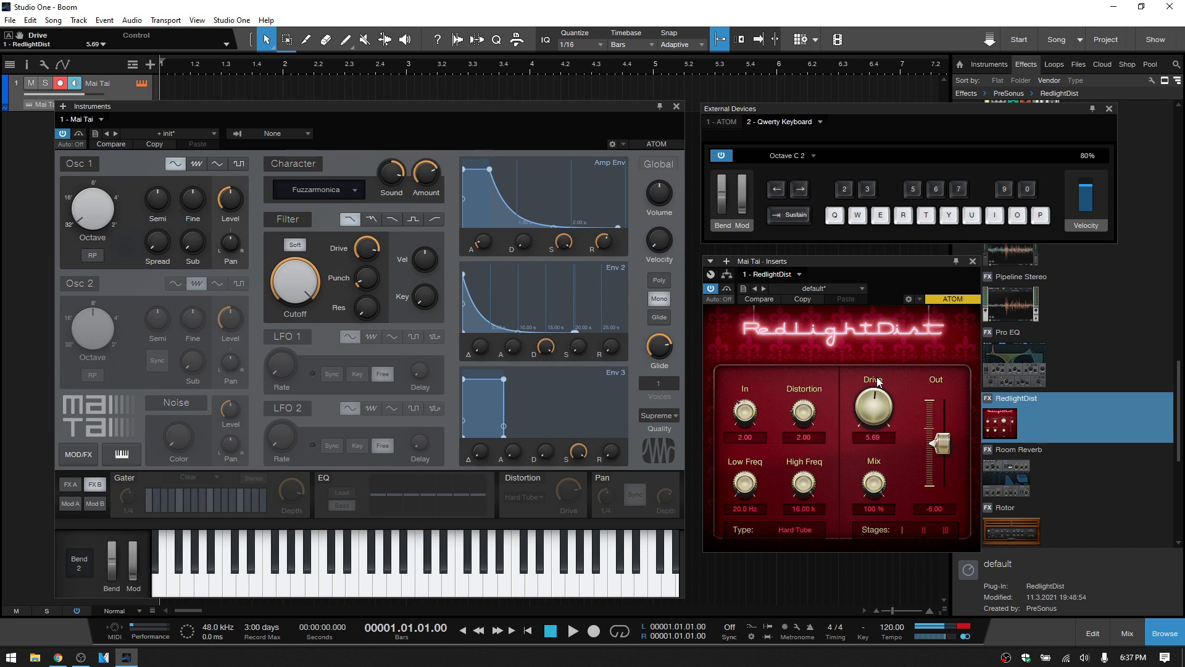
key("i")
key("p")
key("r")
key("r")
key("e")
key("e")
Step: Switch RedlightDist to the BD - Membrane preset and audition it with a B and a low E
left_click(838, 287)
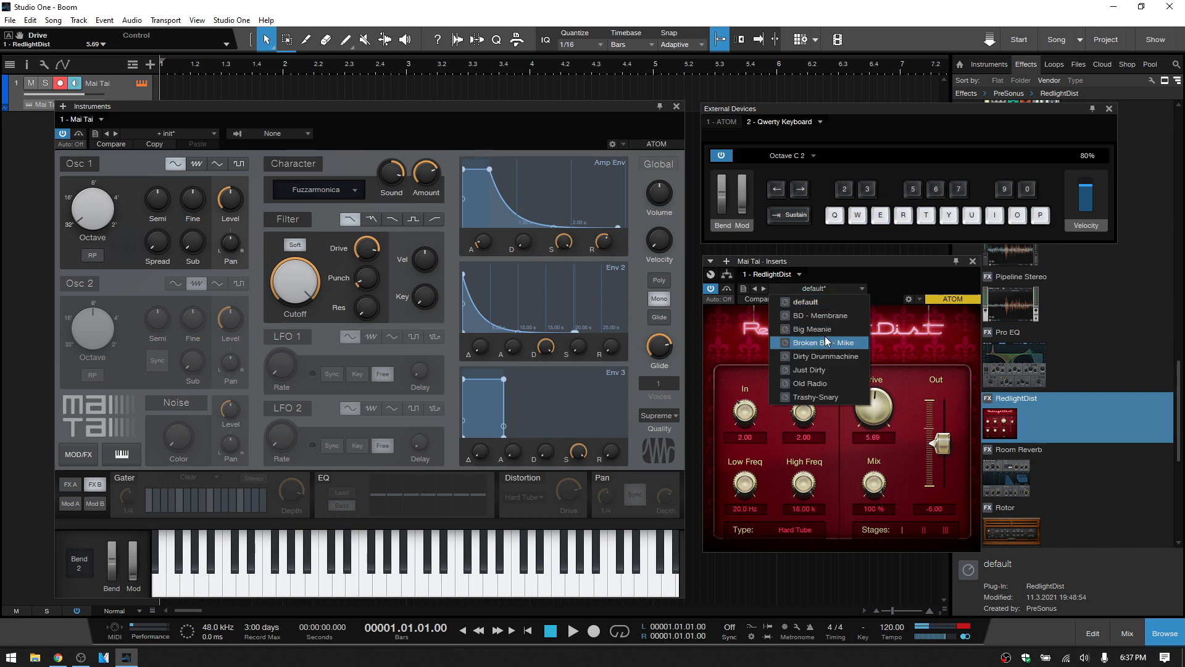
key("u")
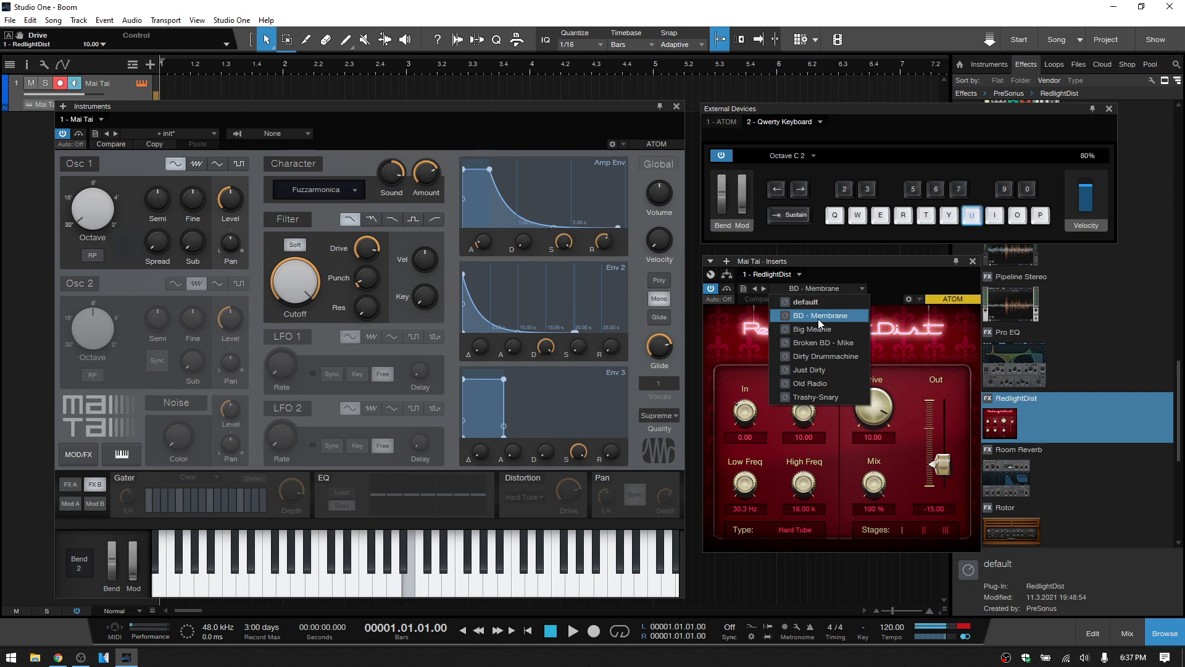
key("e")
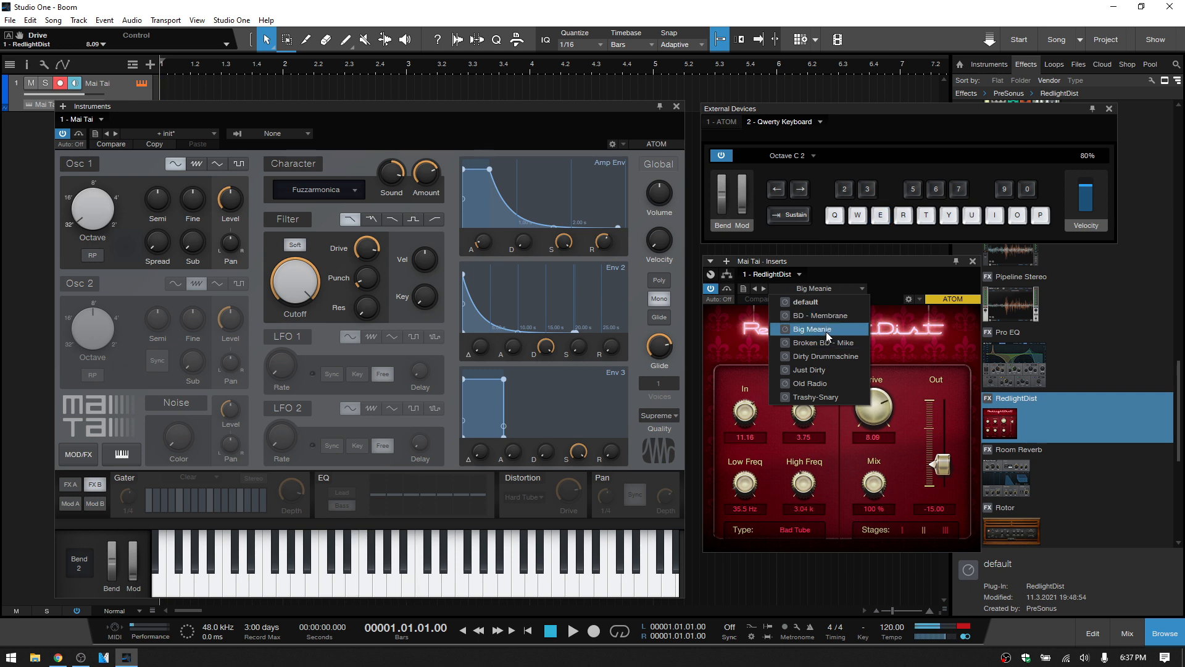
Step: Audition RedlightDist's Big Meanie preset with a high C, repeated low C, and G, F and A notes
key("i")
key("q")
key("q")
key("q")
key("t")
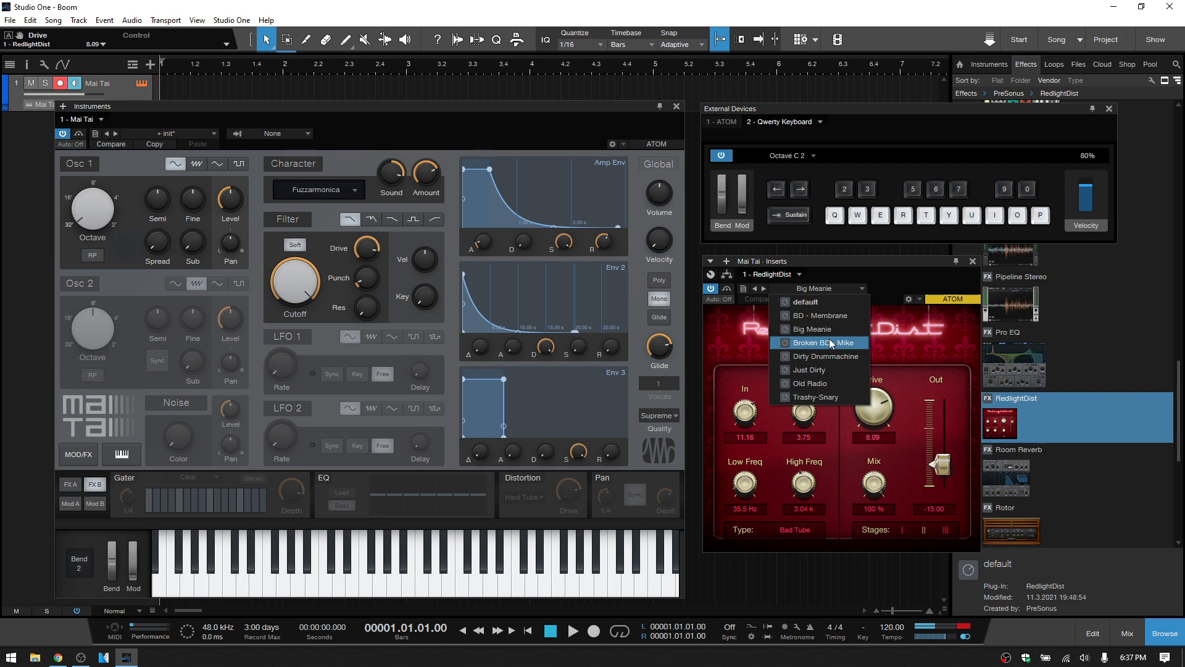
key("r")
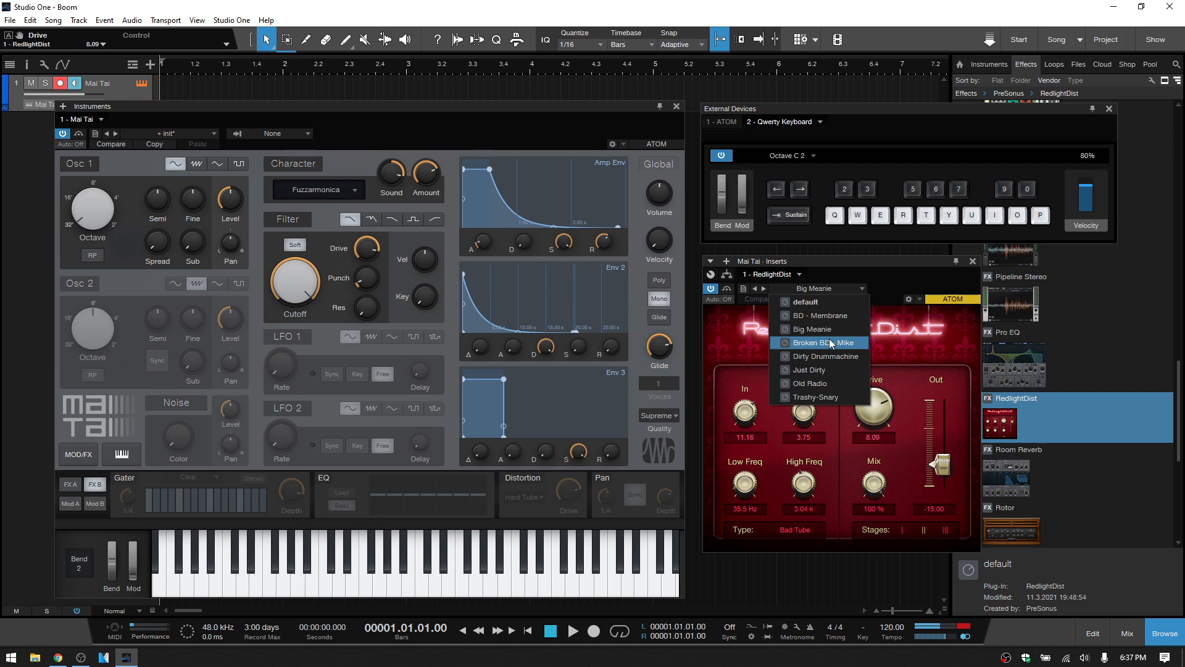
key("y")
Step: Switch RedlightDist to the Dirty Drummachine preset and audition it with low D, A and C-sharp notes
left_click(828, 357)
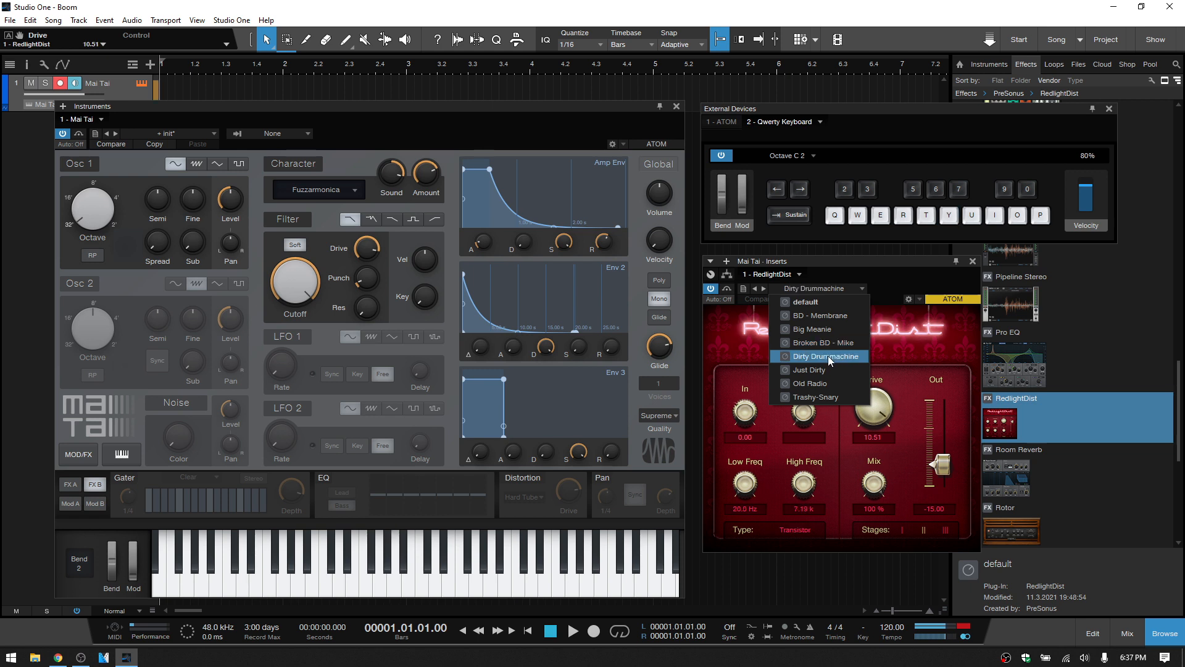
key("w")
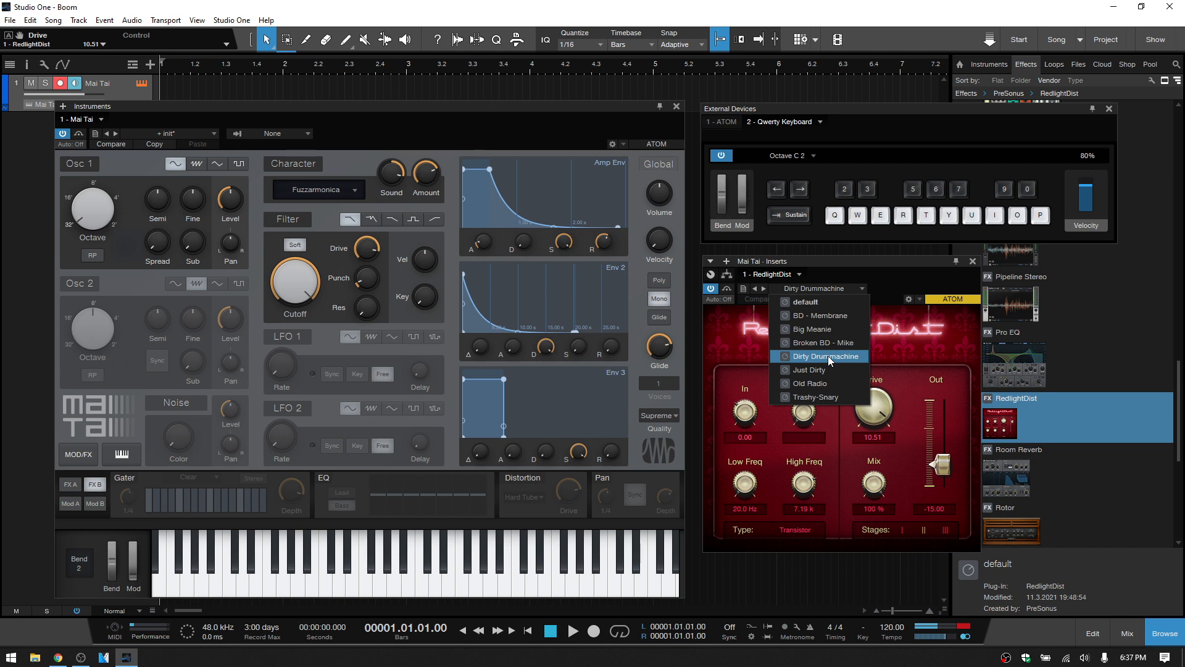
key("y")
key("w")
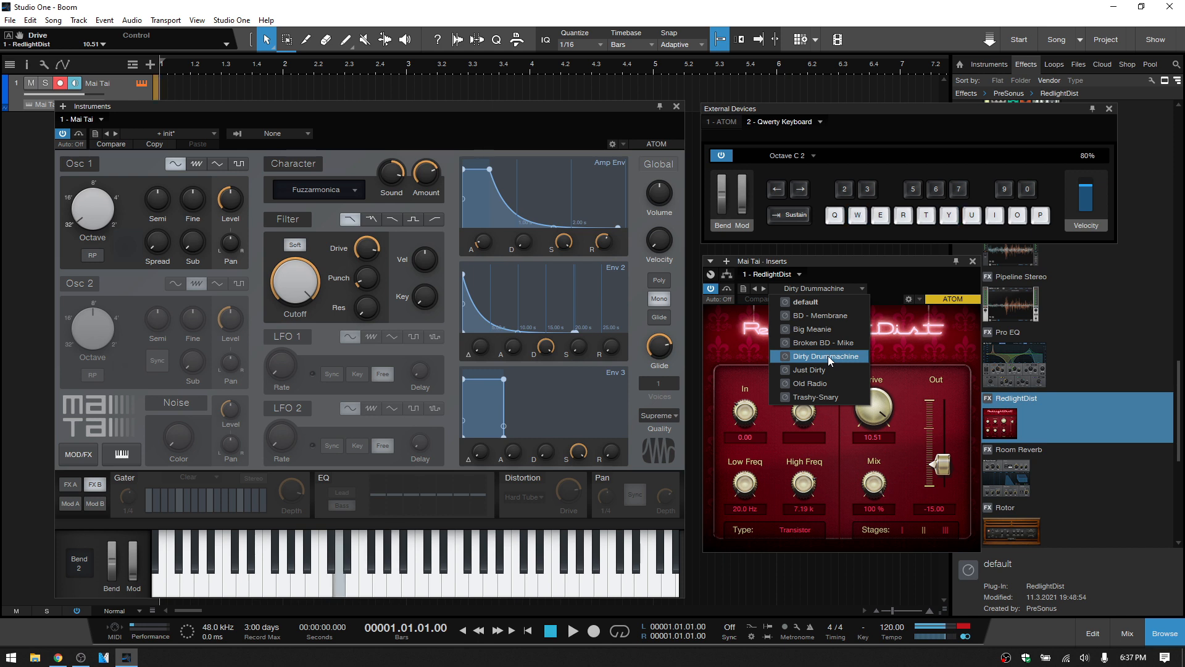
key("w")
key("w")
key("2")
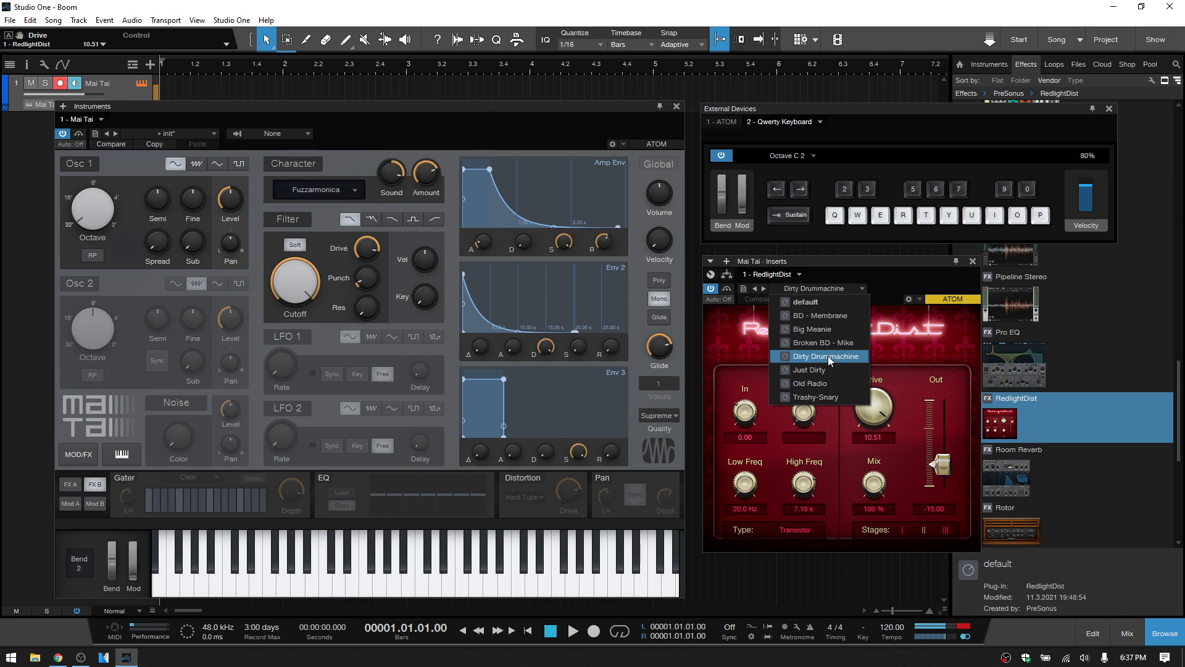
Step: Try RedlightDist's Just Dirty and Old Radio presets, playing A and low D notes
left_click(827, 369)
key("y")
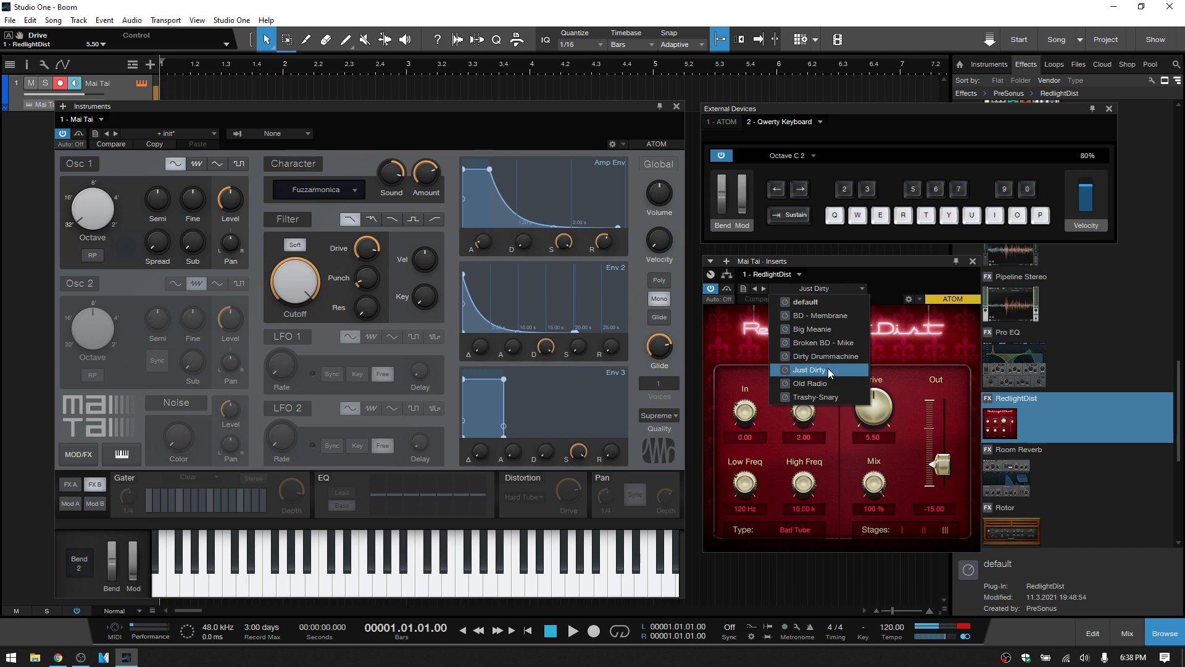
left_click(821, 384)
key("y")
key("w")
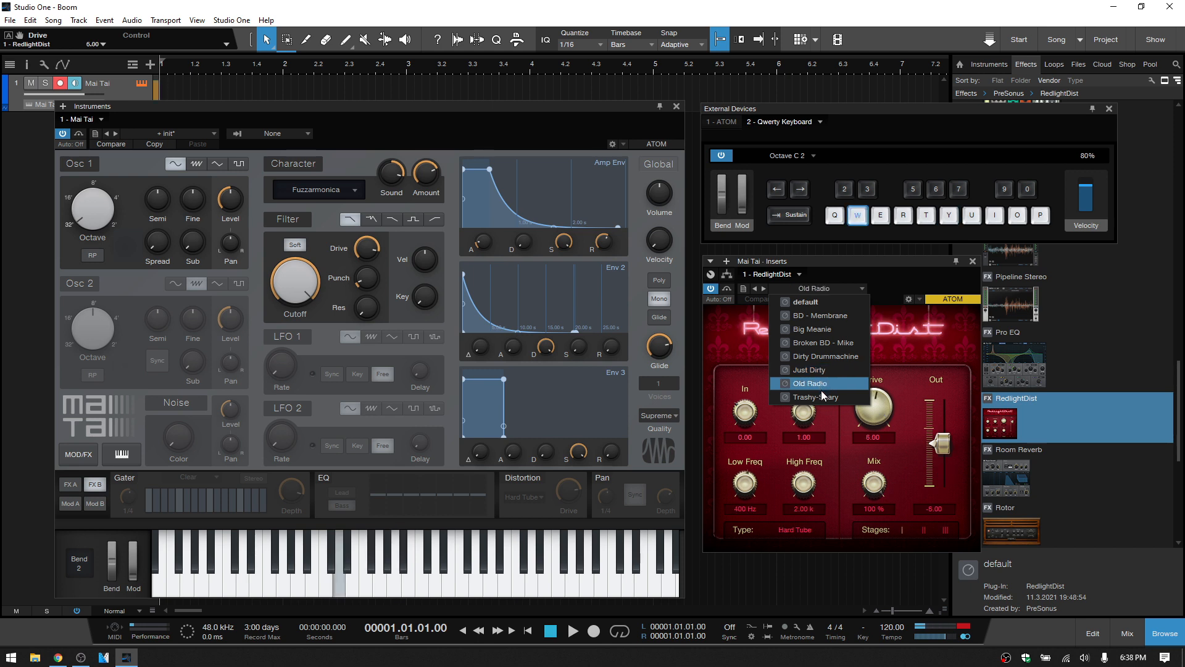
Step: Switch RedlightDist to the Trashy-Snary preset and audition it with A, low D and low C notes
left_click(821, 395)
key("y")
key("w")
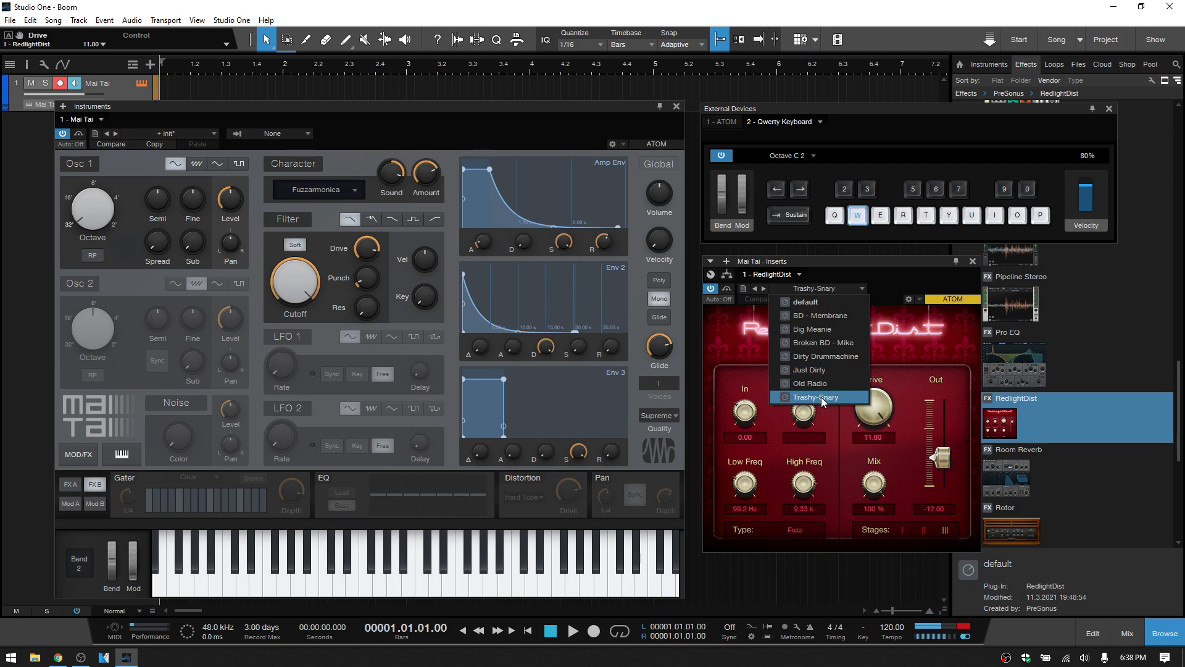
key("w")
key("q")
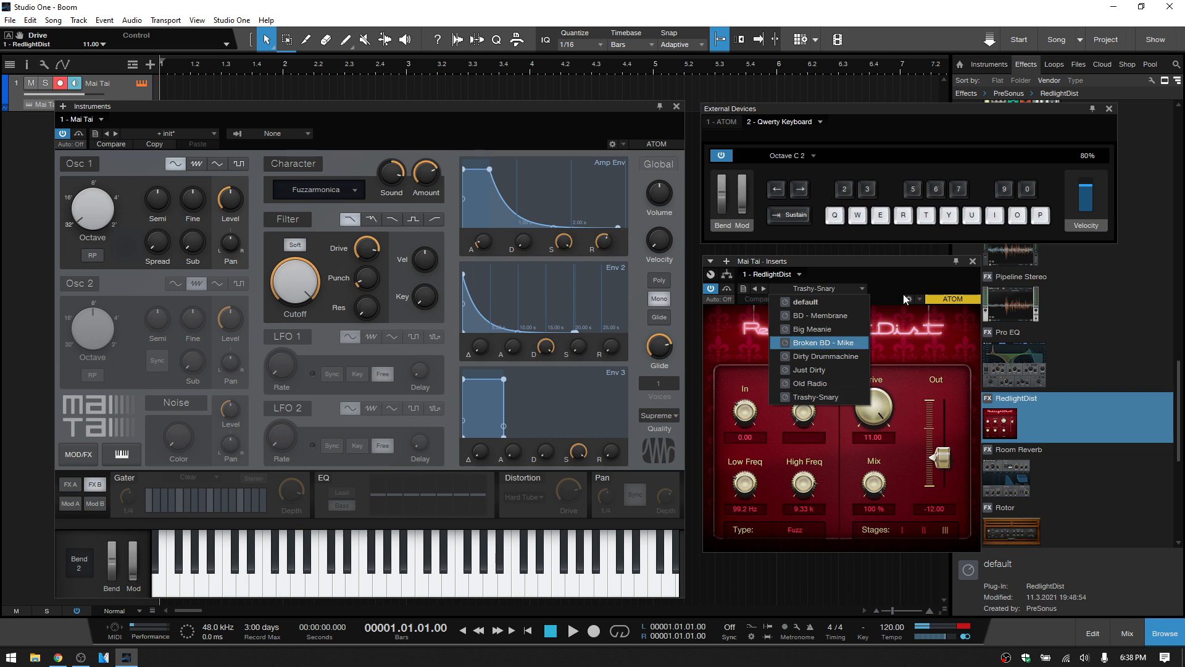
left_click(910, 275)
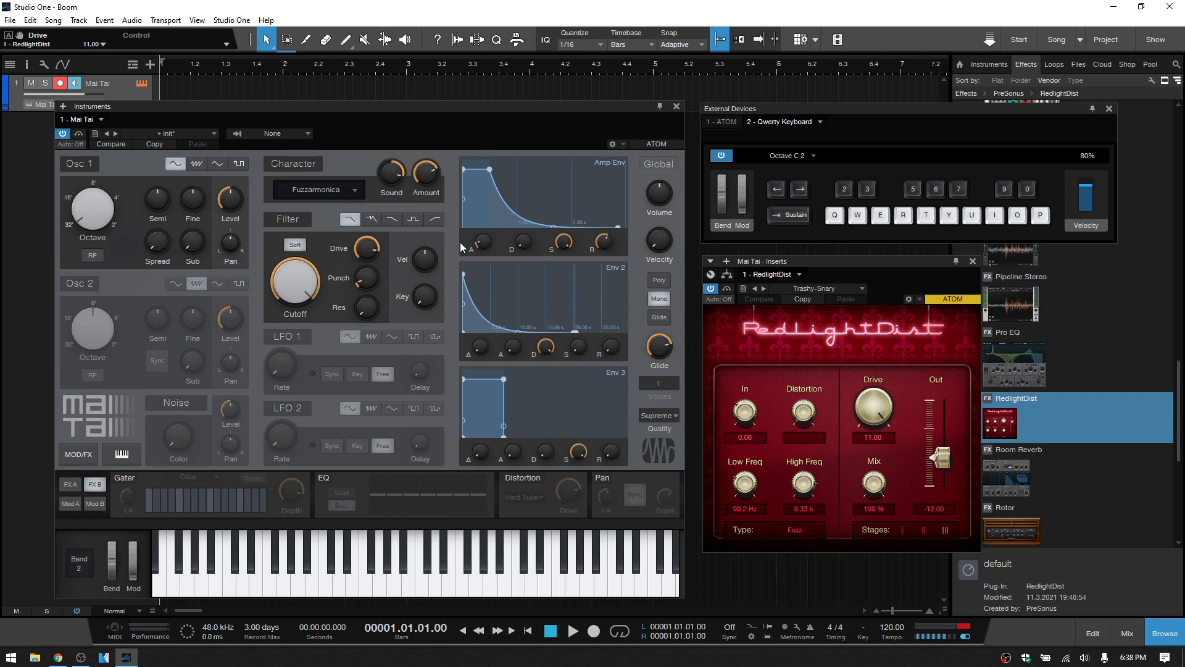
Step: Load the BD - Membrane preset in RedlightDist and close the preset list
left_click(854, 288)
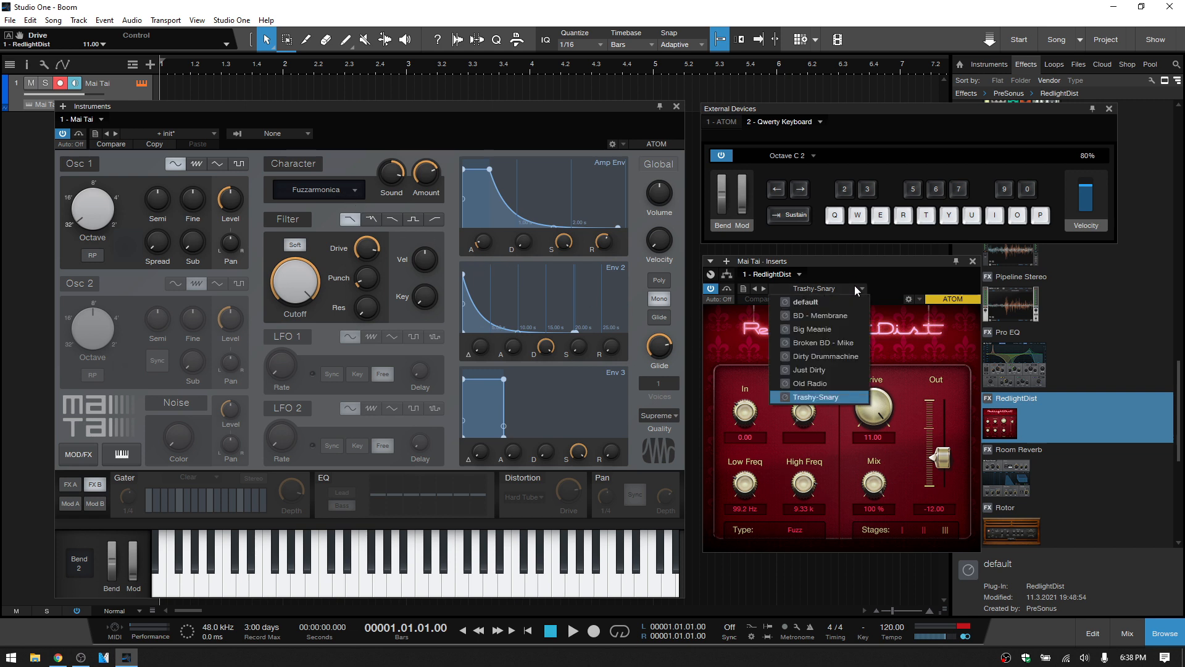
left_click(823, 316)
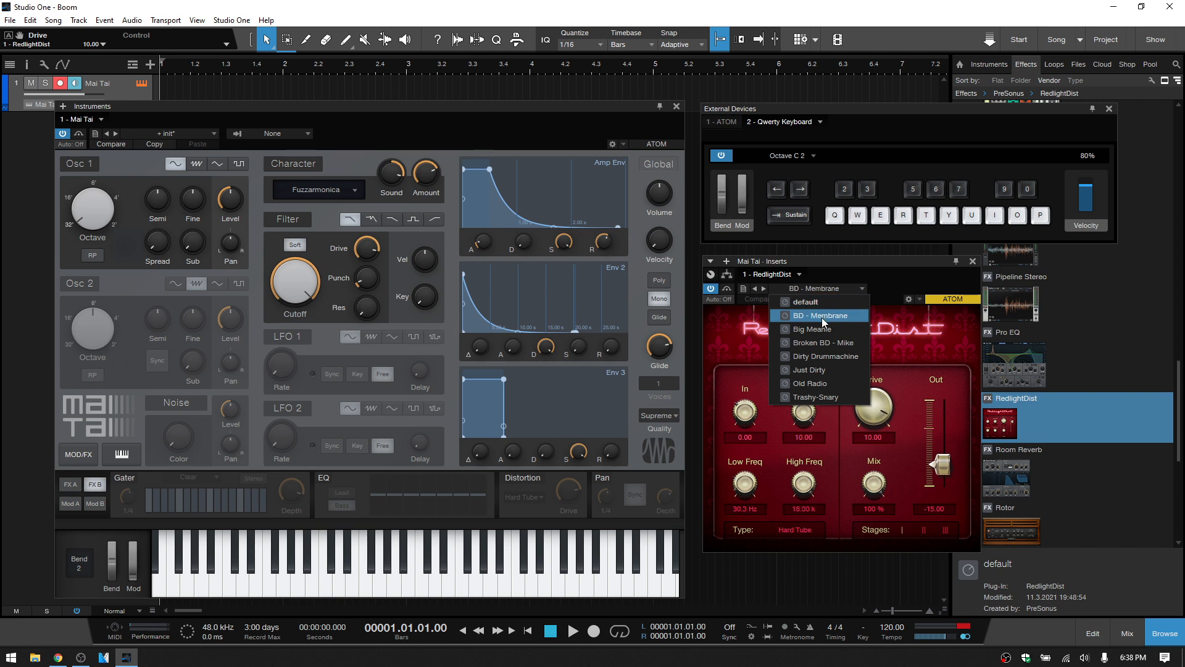
left_click(893, 279)
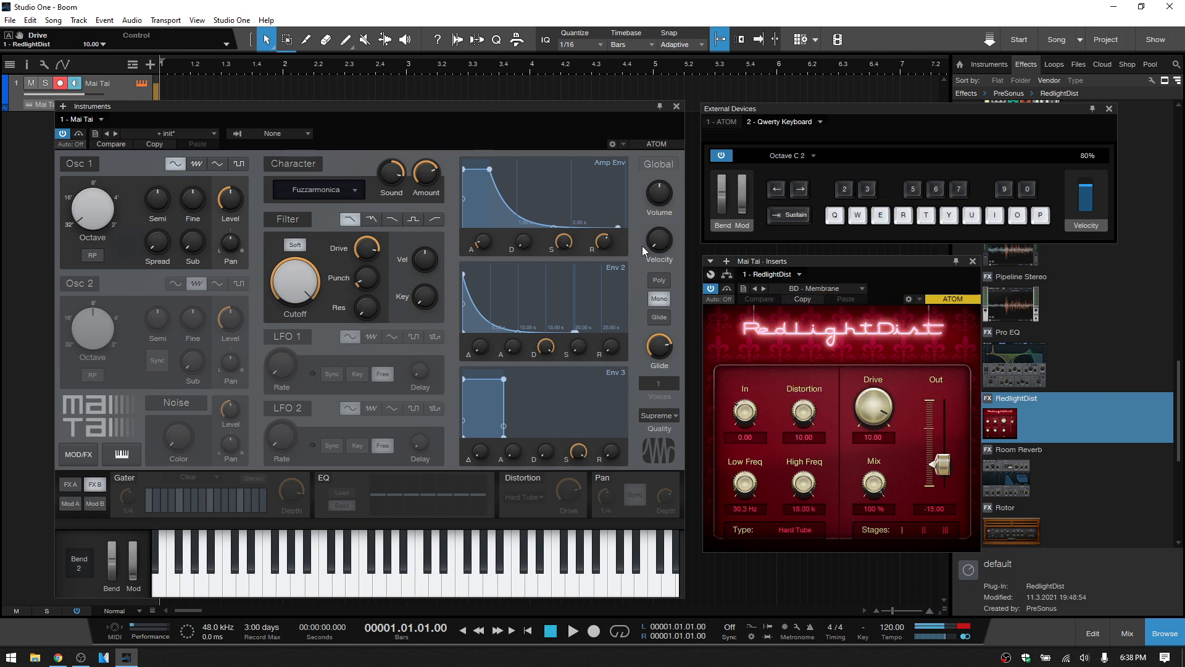
Step: Switch the Mai Tai Character to Subharmonium and set its Amount to 91%
left_click(354, 191)
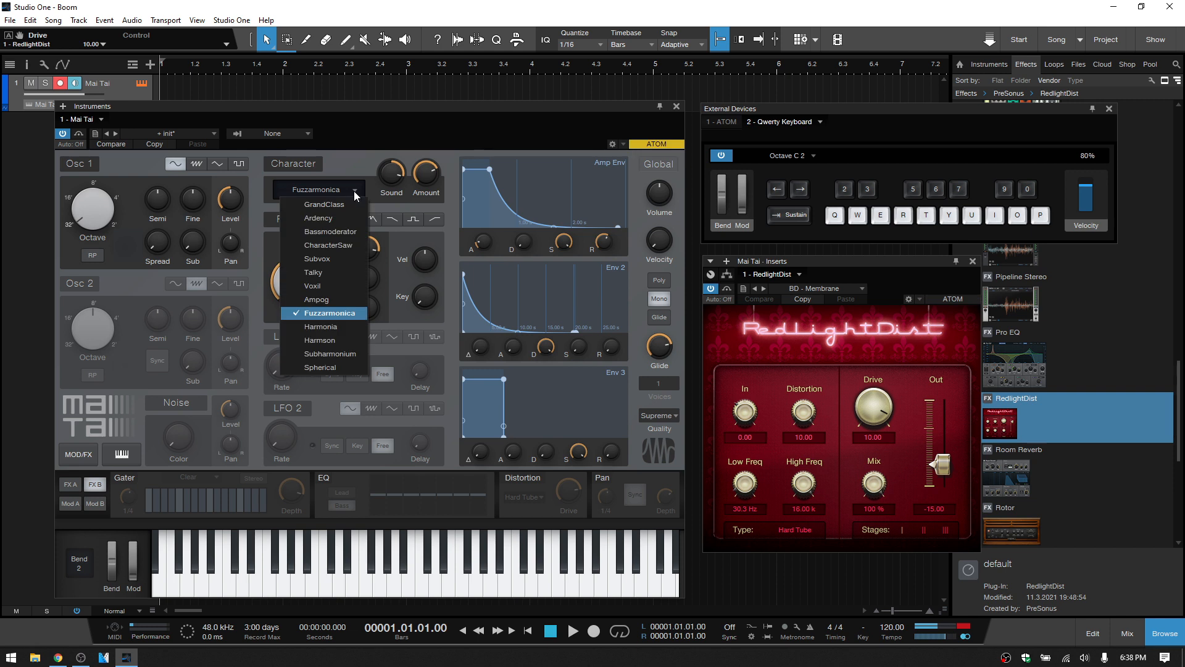
left_click(328, 353)
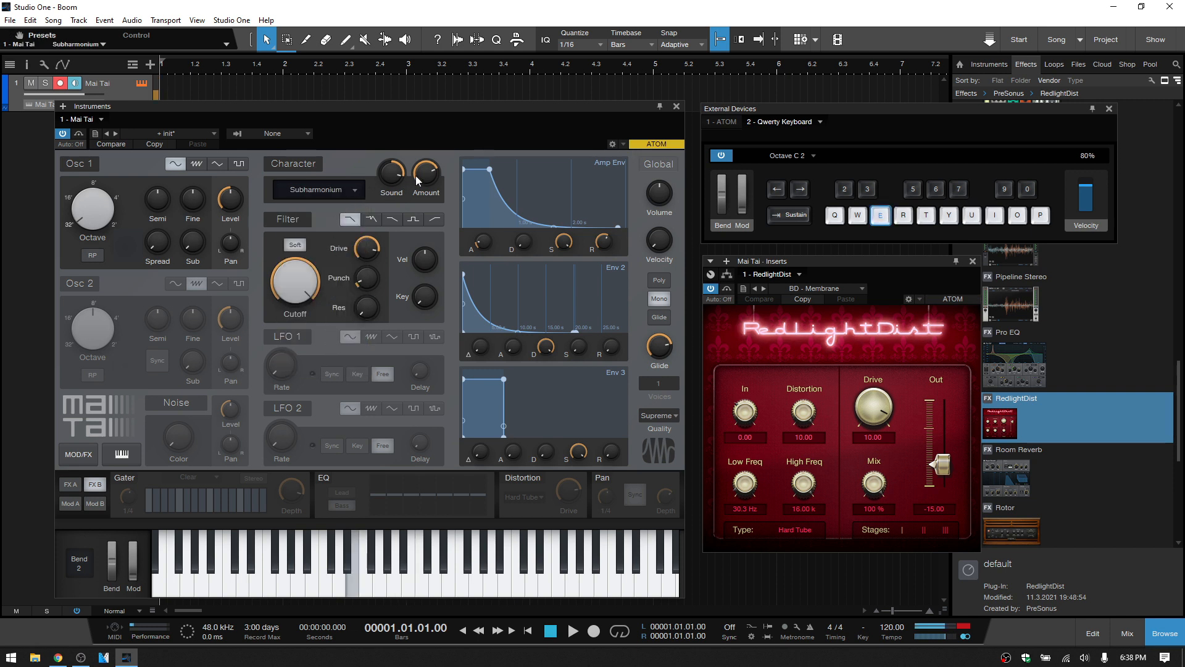
left_click_drag(423, 184, 423, 196)
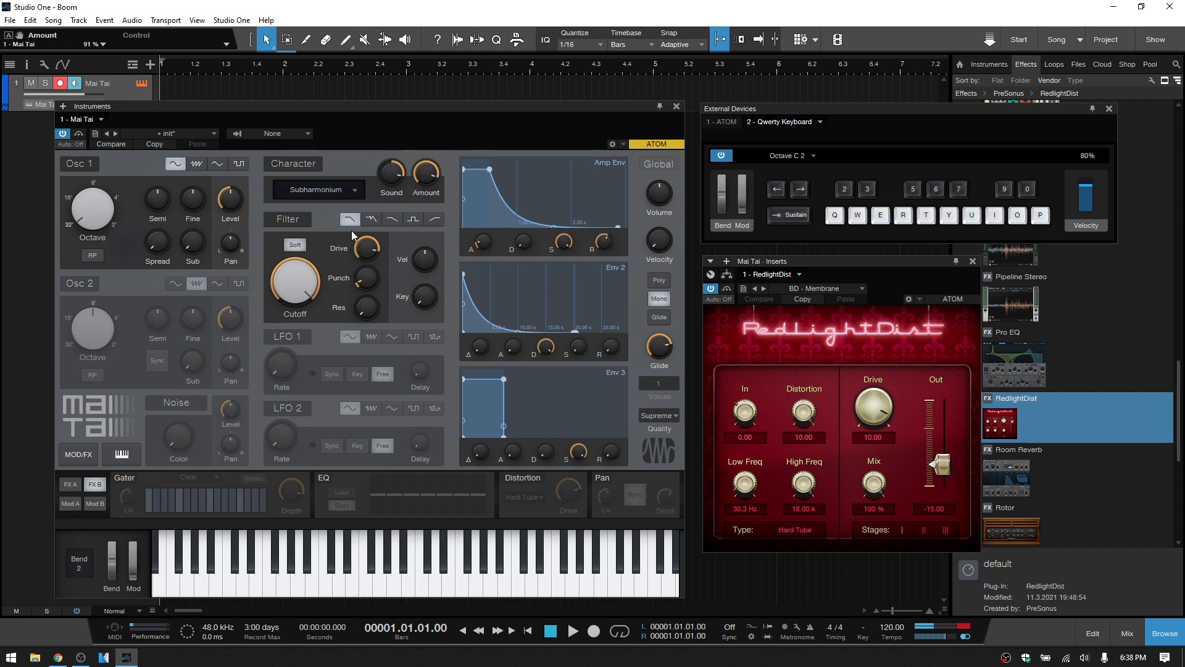
Step: Switch the Mai Tai Character to Spherical and audition it with a B and repeated low E notes
left_click(356, 189)
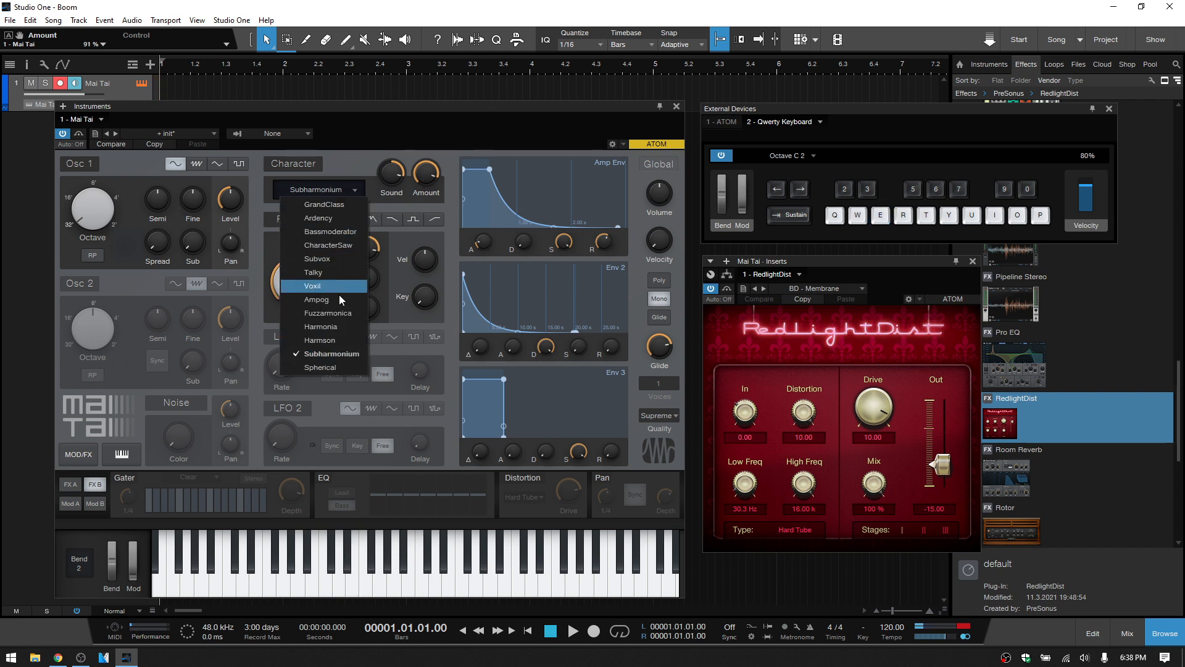
left_click(320, 368)
key("u")
key("e")
key("e")
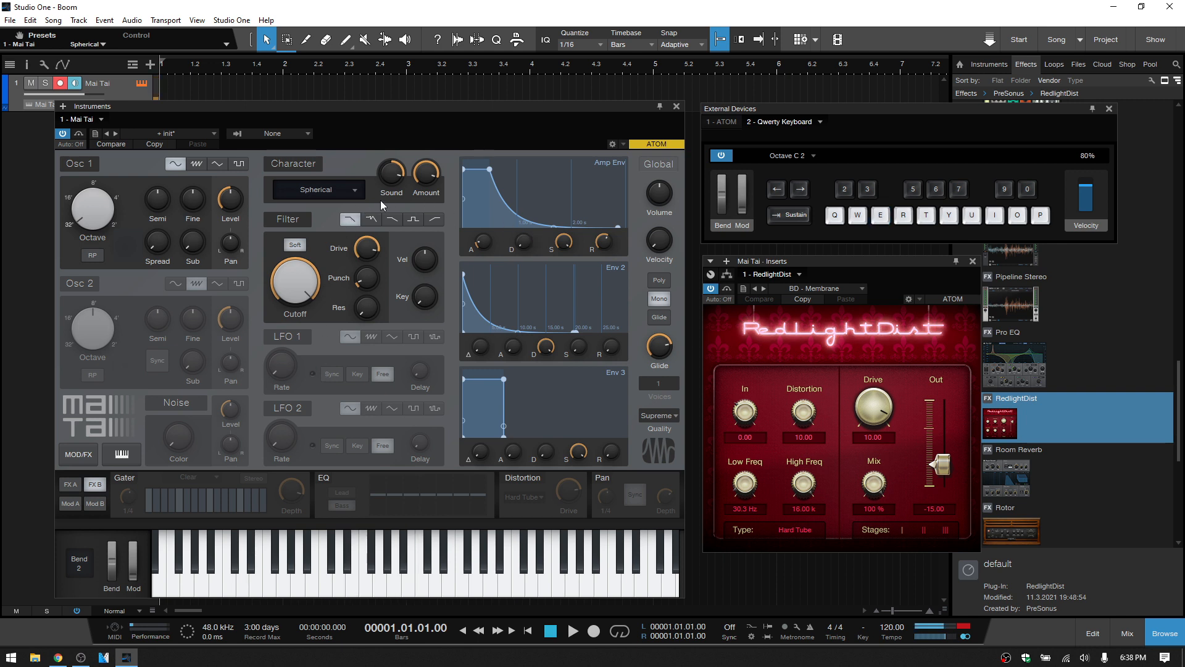
Step: Switch the Mai Tai Character to Bassmoderator with an Amount of 72% and audition it with B and low E
left_click(350, 192)
left_click(332, 233)
key("u")
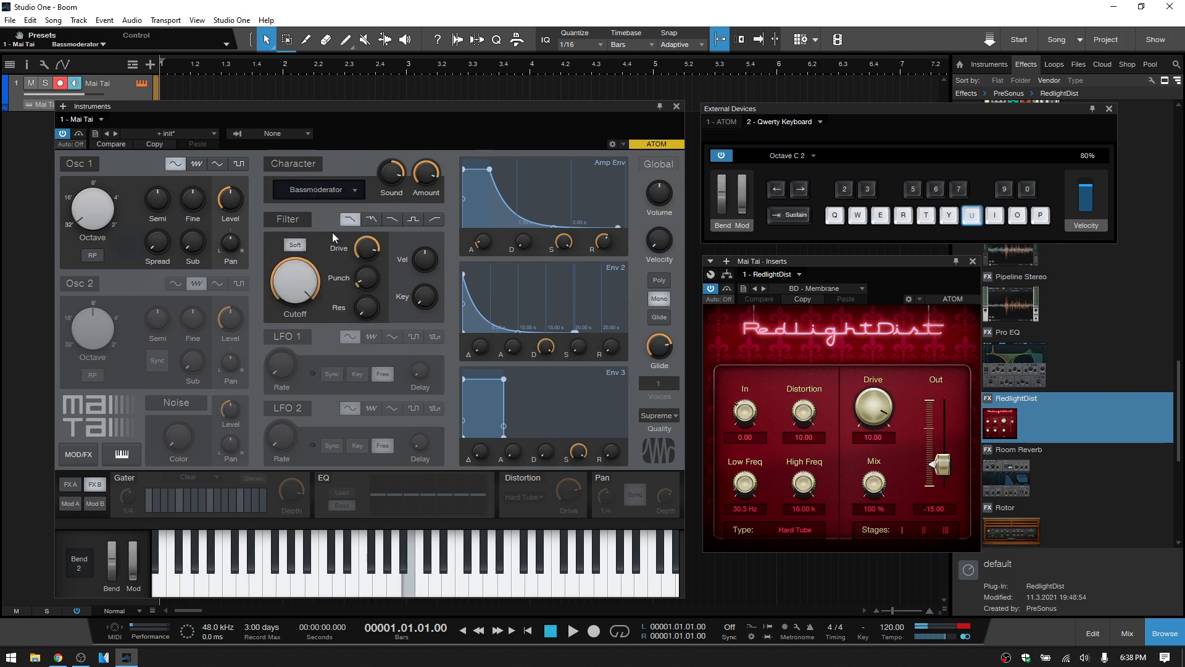
key("e")
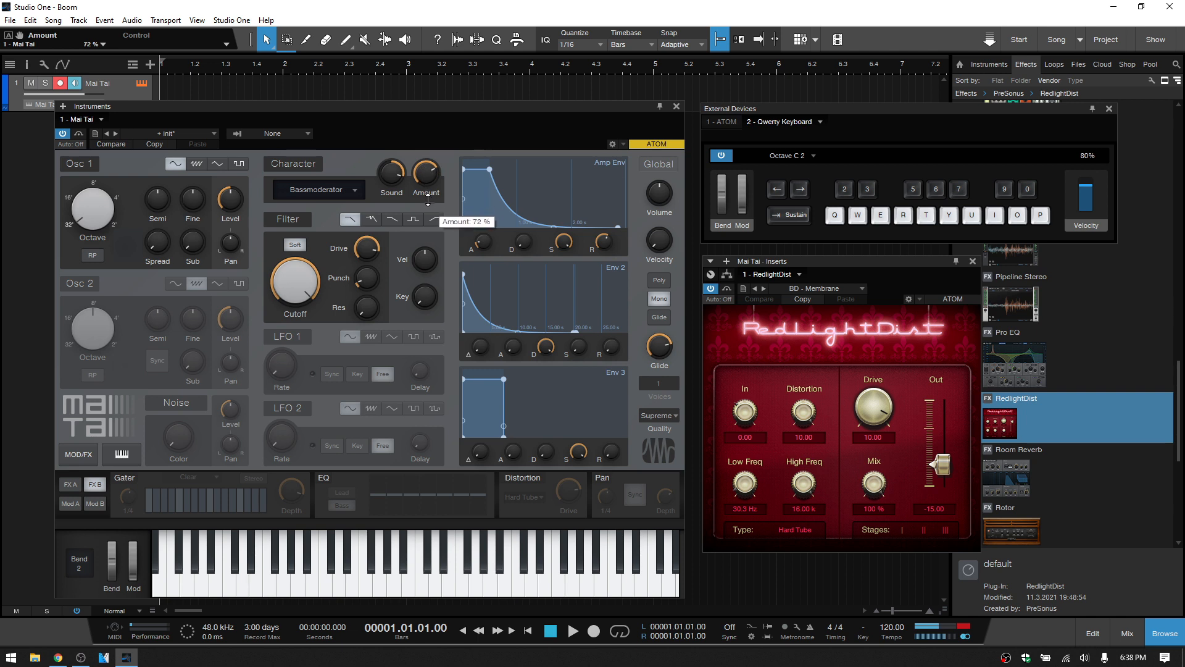
key("e")
Step: Bypass RedlightDist and raise the Mai Tai Character Amount to 100% while playing B and low E notes
left_click(728, 288)
key("u")
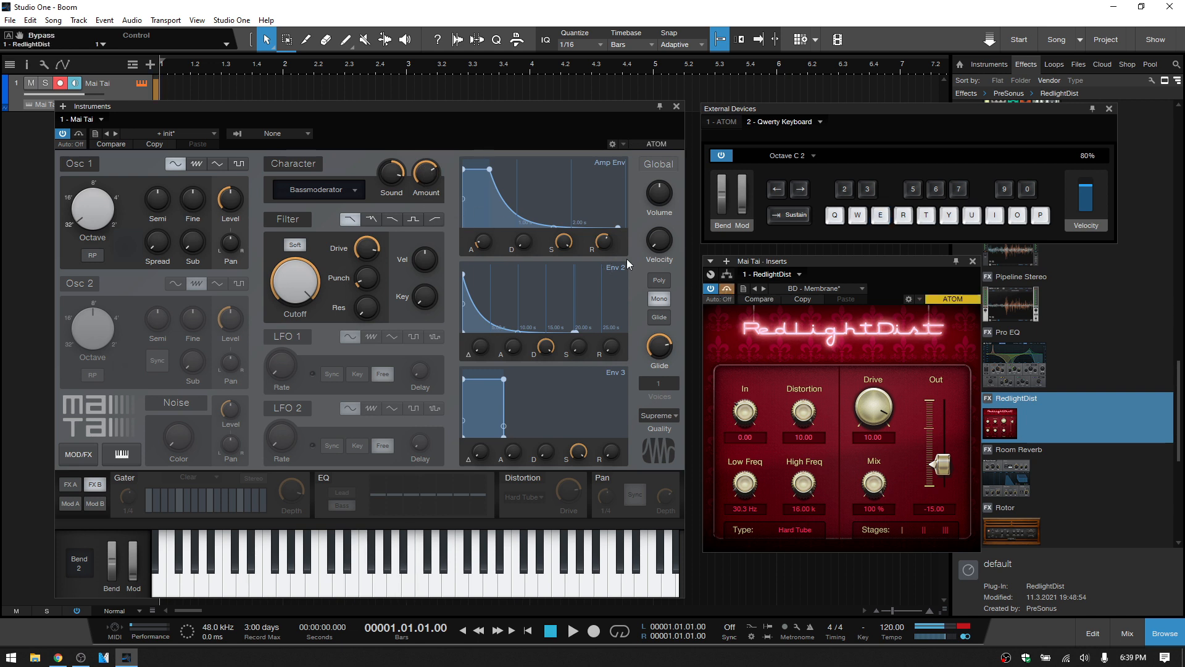
key("e")
left_click_drag(428, 172, 428, 129)
key("e")
key("e")
Step: Switch the Mai Tai Character to Fuzzarmonica and audition it with a B and a low E
left_click(351, 193)
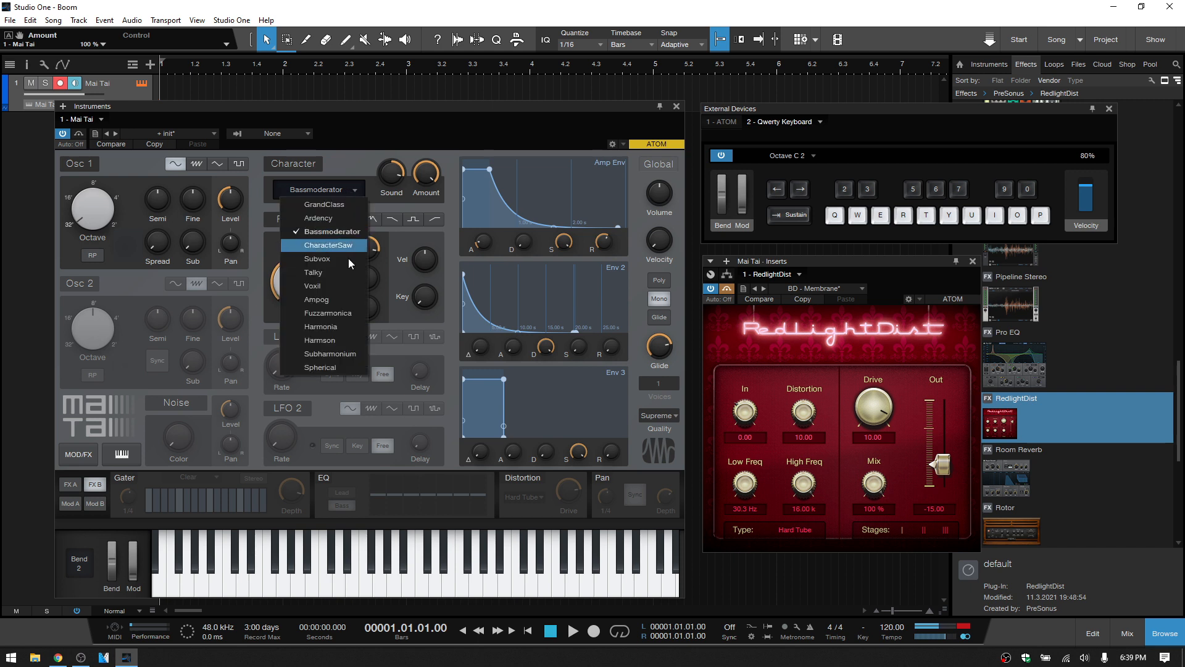
left_click(344, 313)
key("u")
key("e")
Step: Try the Voxil and Harmonia Characters in Mai Tai, playing B and low E notes
left_click(356, 188)
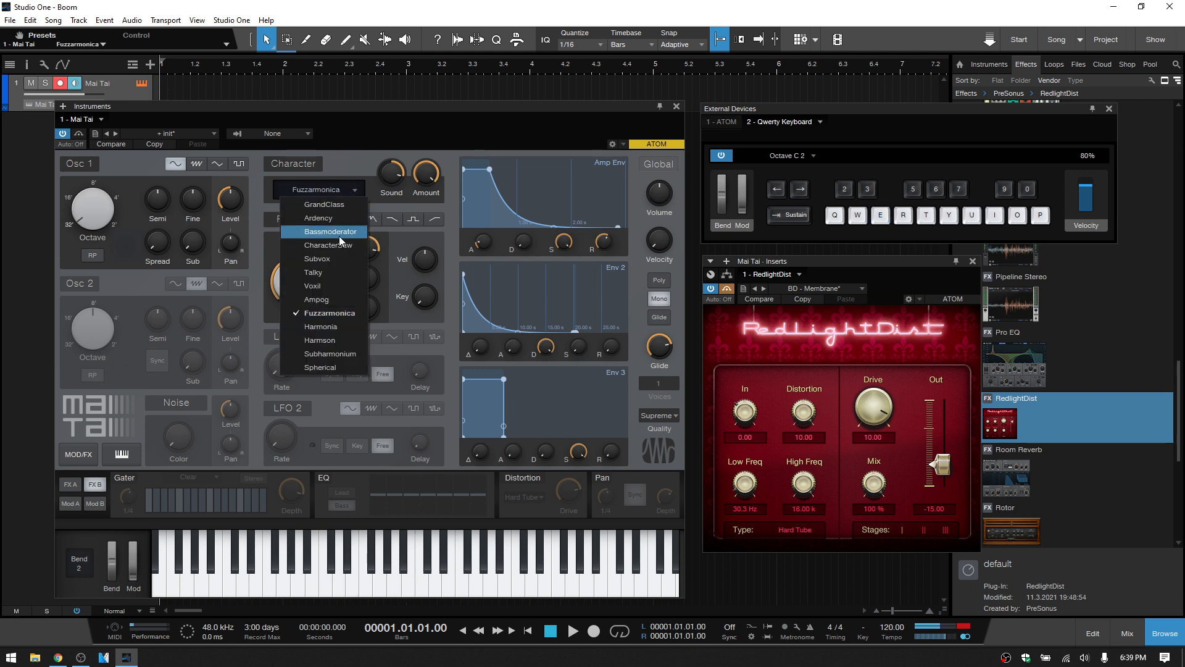
left_click(327, 285)
key("e")
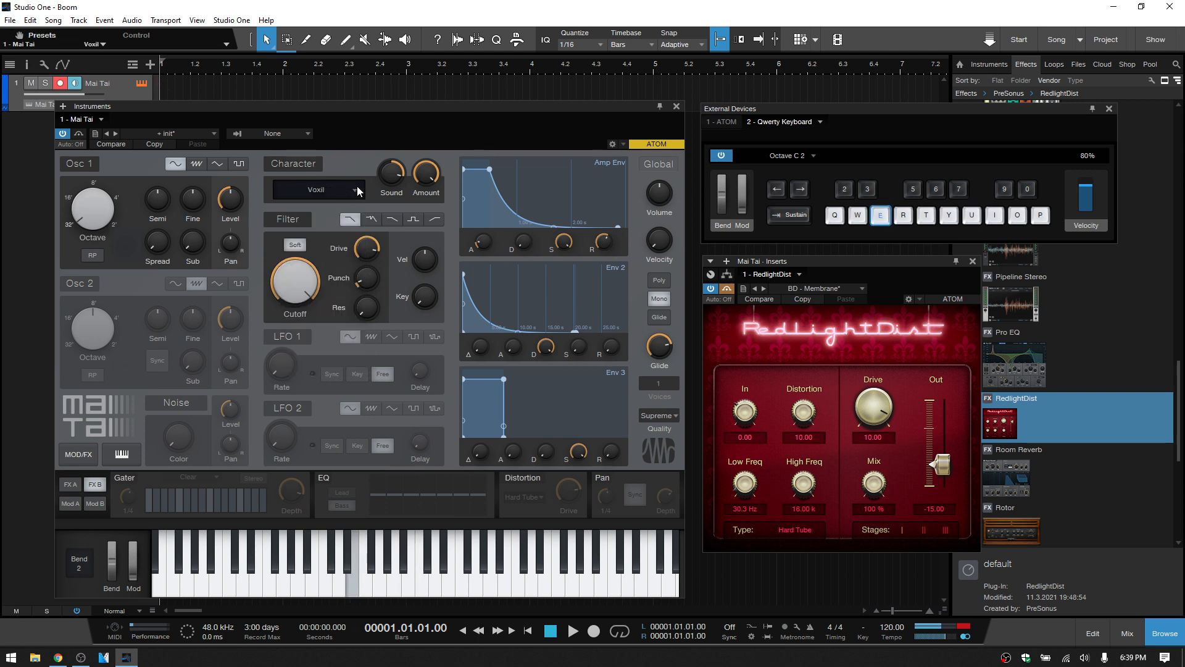
left_click(355, 190)
left_click(327, 327)
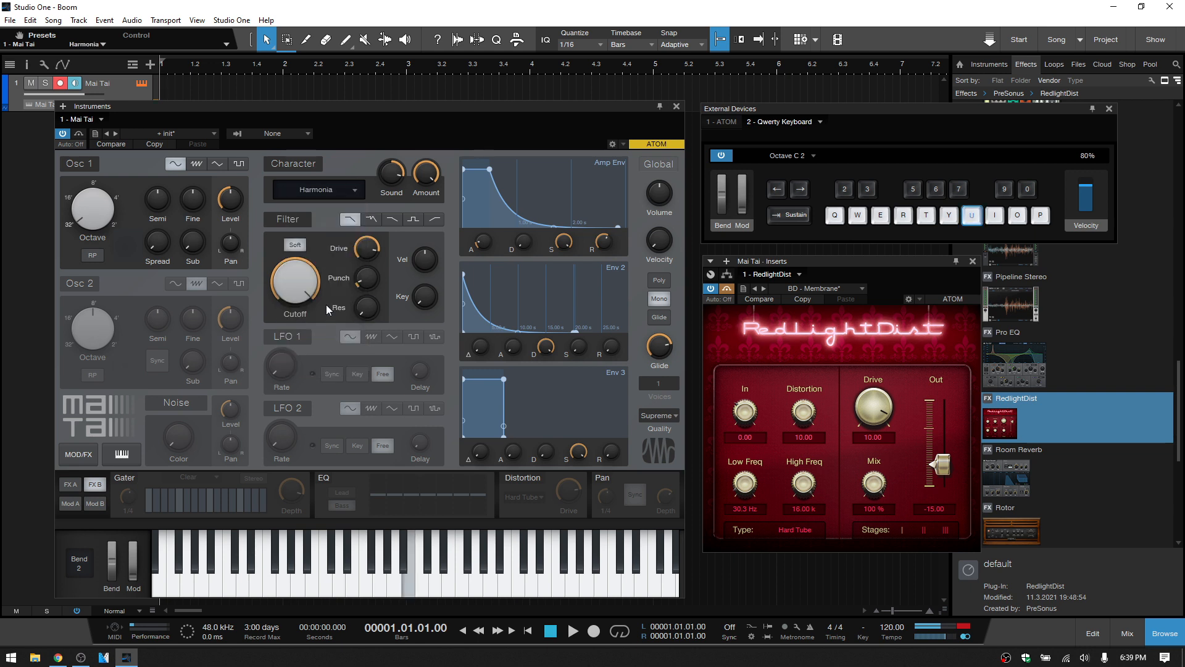
key("e")
Step: Switch the Mai Tai Character to Talky and audition it with a B and a low E
left_click(356, 196)
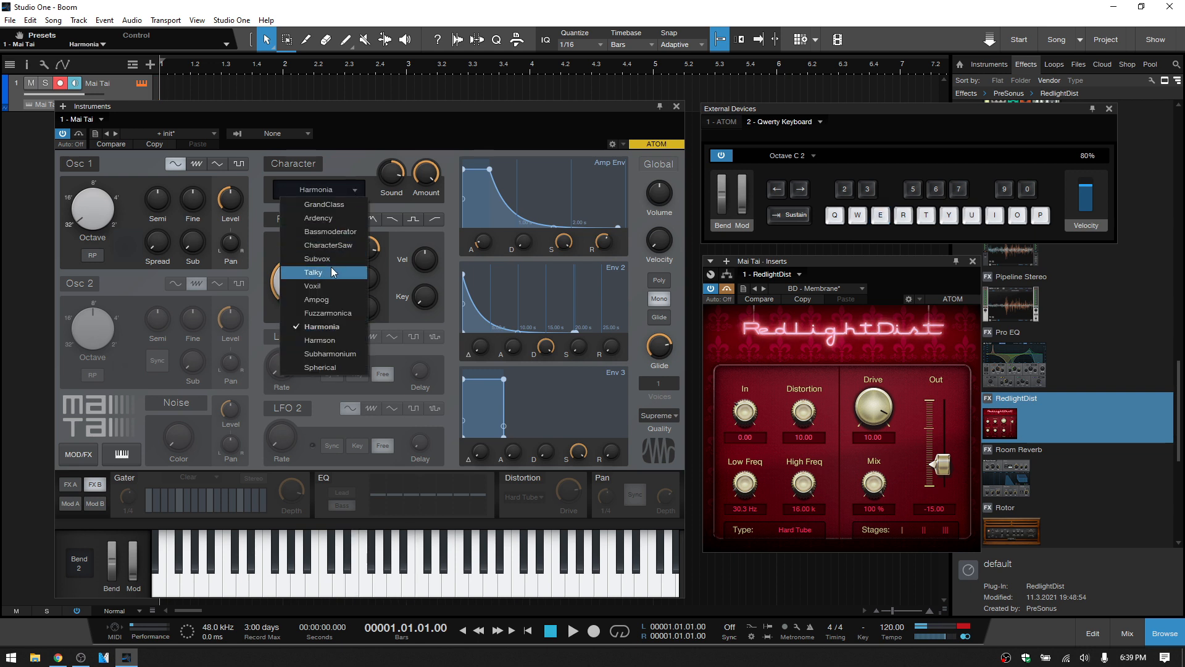
left_click(331, 268)
key("u")
key("e")
Step: Switch the Mai Tai Character to GrandClass and audition it with a B and repeated low E notes
left_click(355, 189)
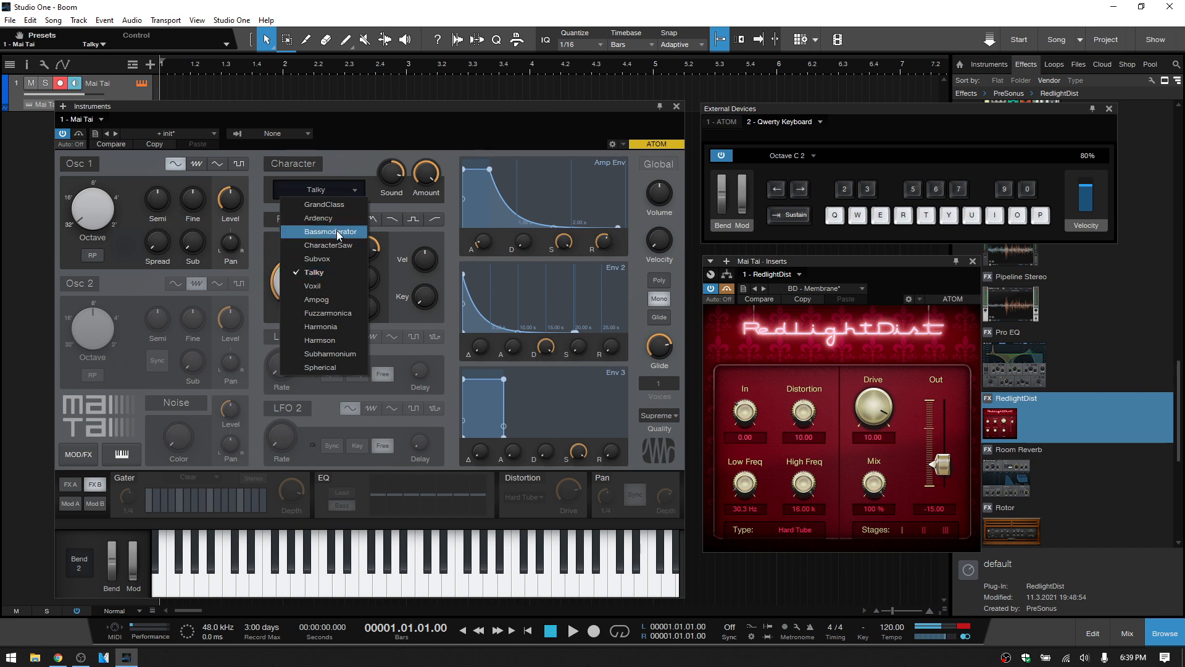
left_click(332, 206)
key("u")
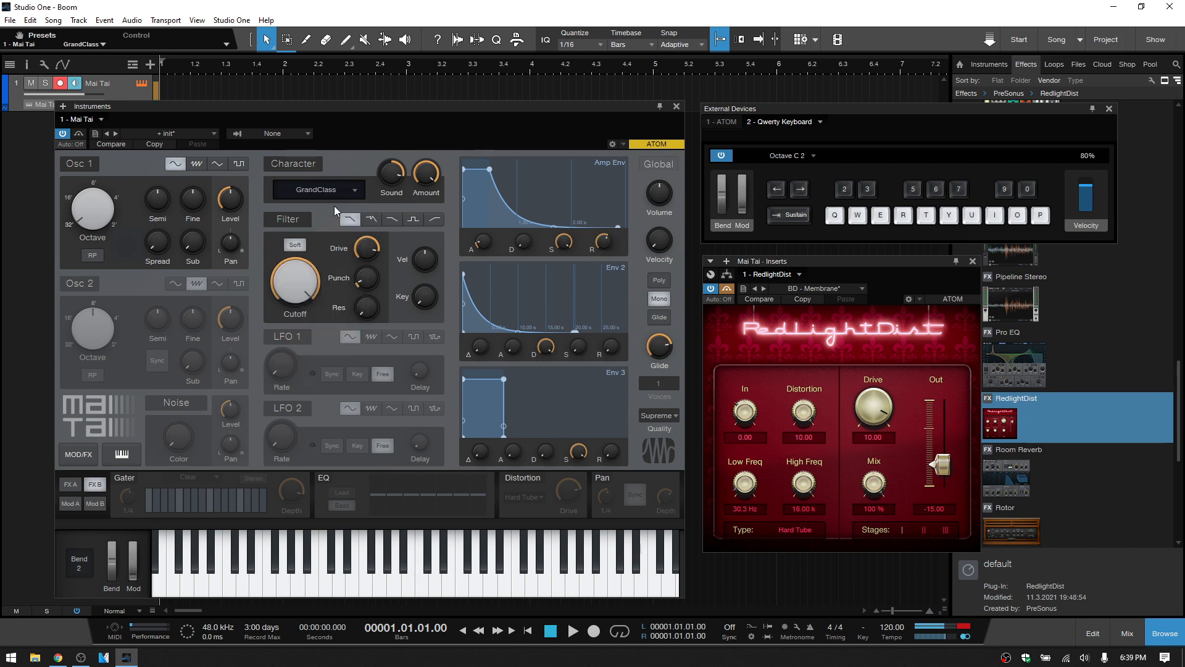
key("e")
key("e")
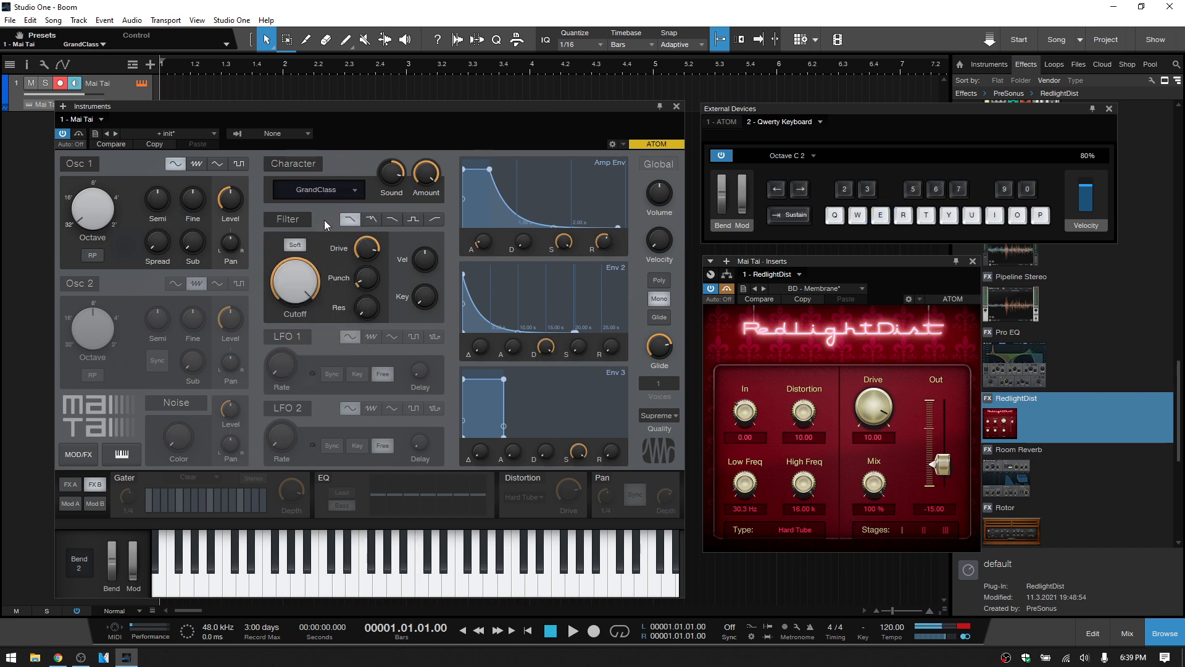